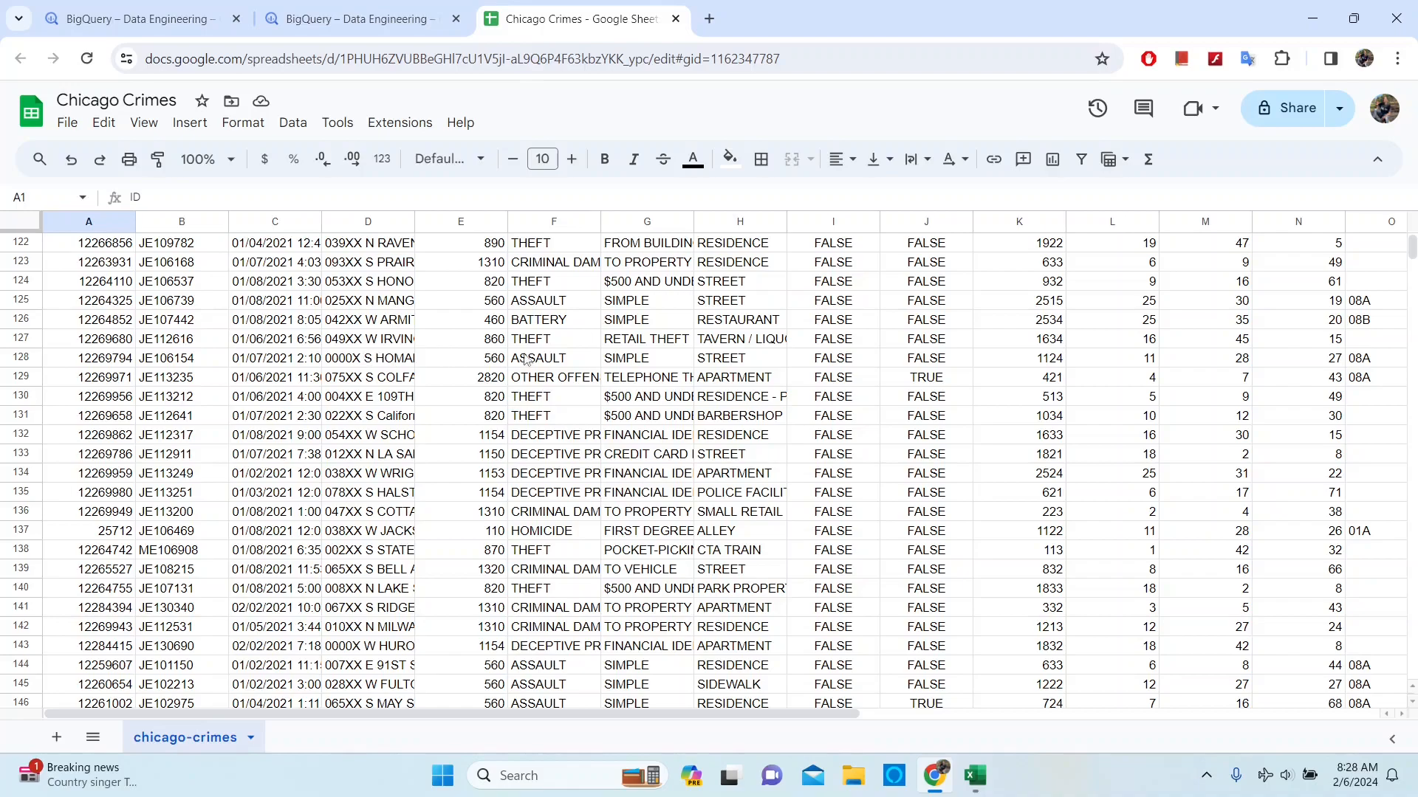
Look through the rows and column headers of the Chicago Crimes spreadsheet, and select the Primary Type column to check its record count
scroll(476, 392, "down", 7)
scroll(476, 392, "up", 7)
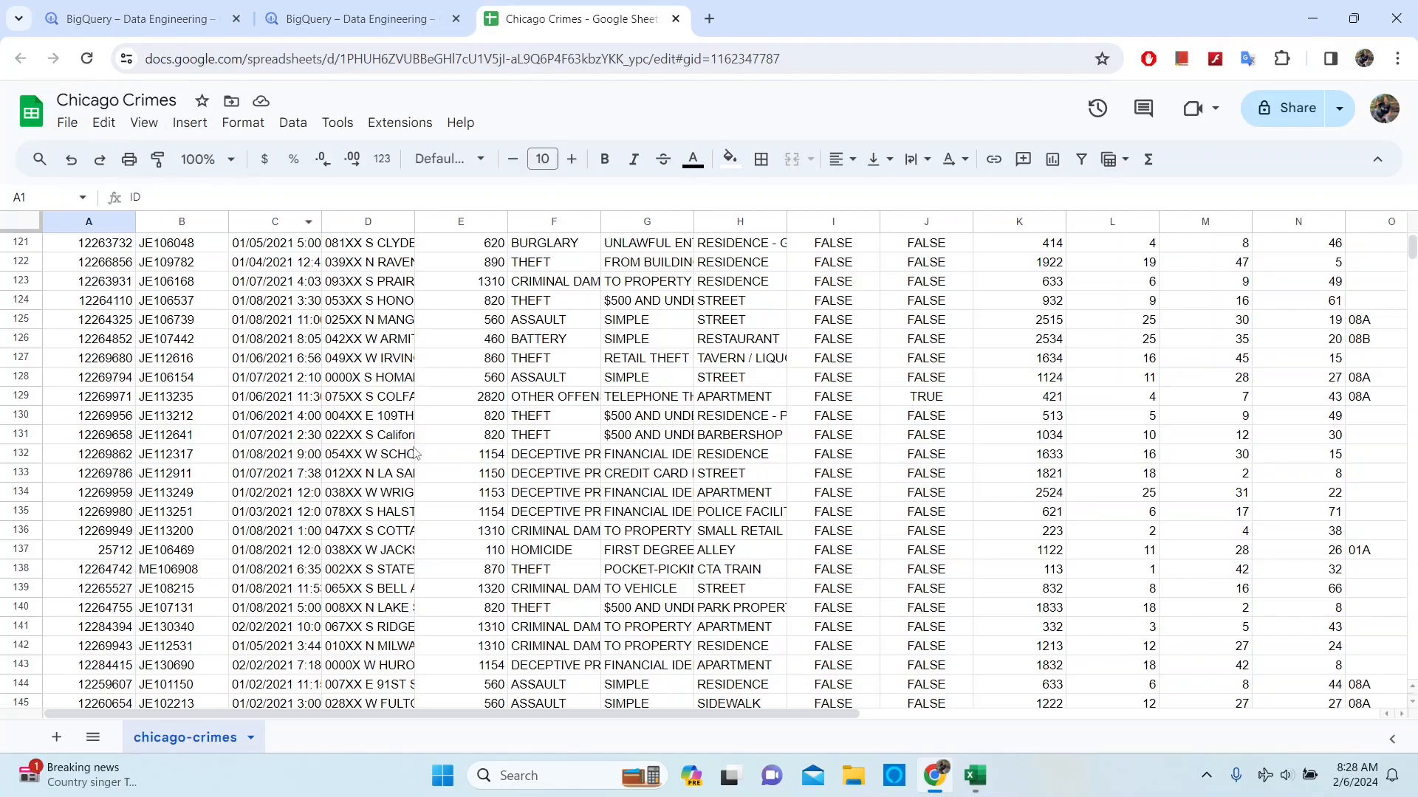
scroll(432, 437, "down", 14)
scroll(432, 437, "down", 7)
scroll(433, 429, "up", 20)
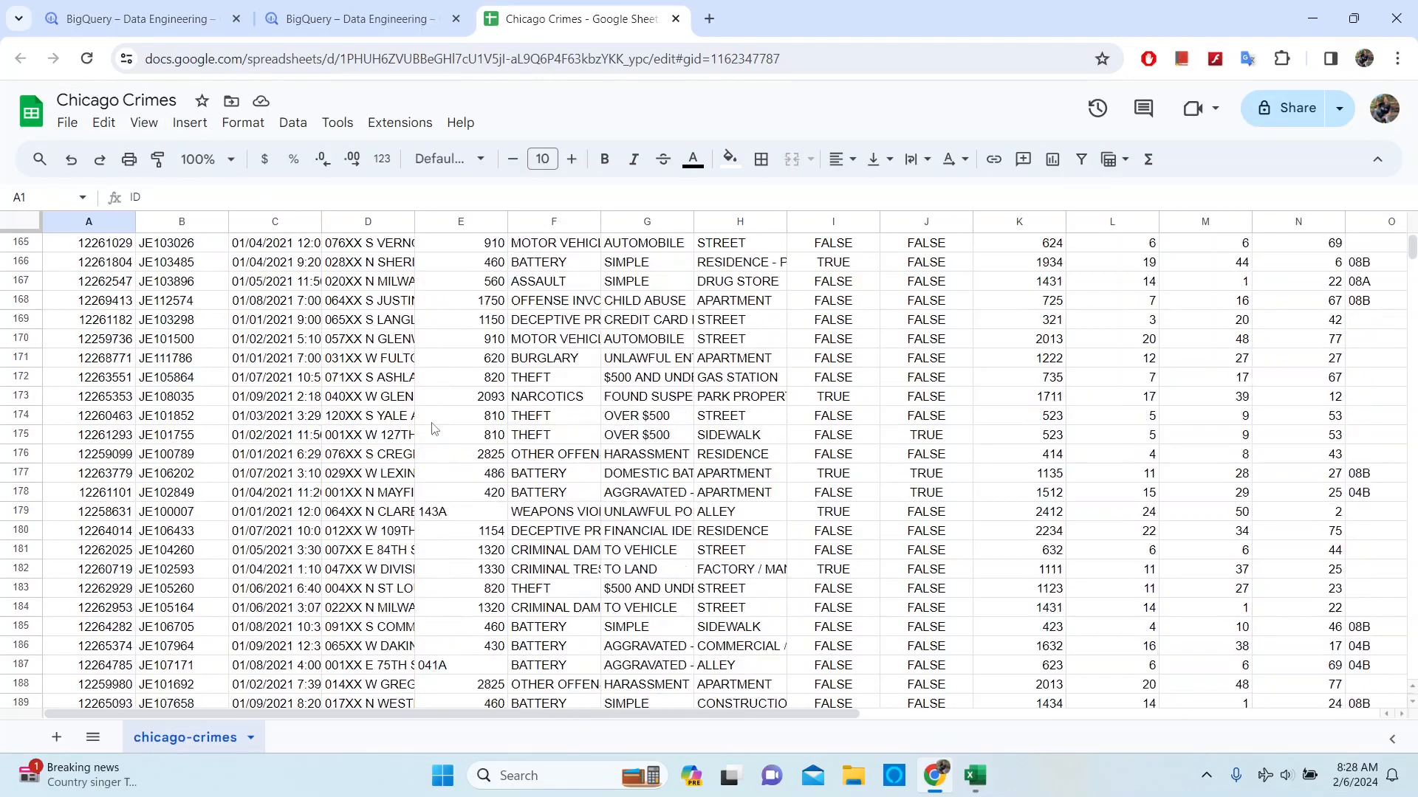
scroll(432, 420, "up", 20)
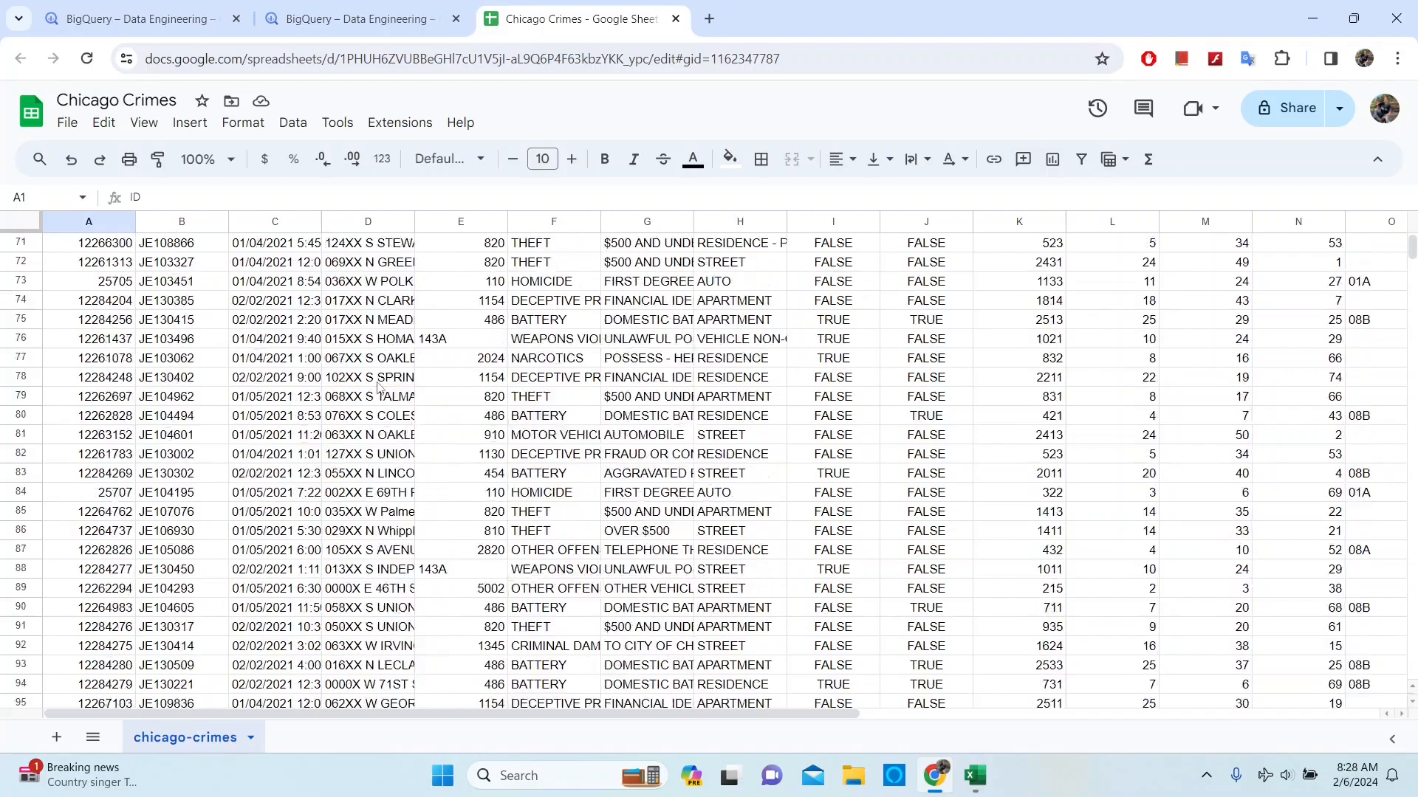
scroll(419, 336, "up", 9)
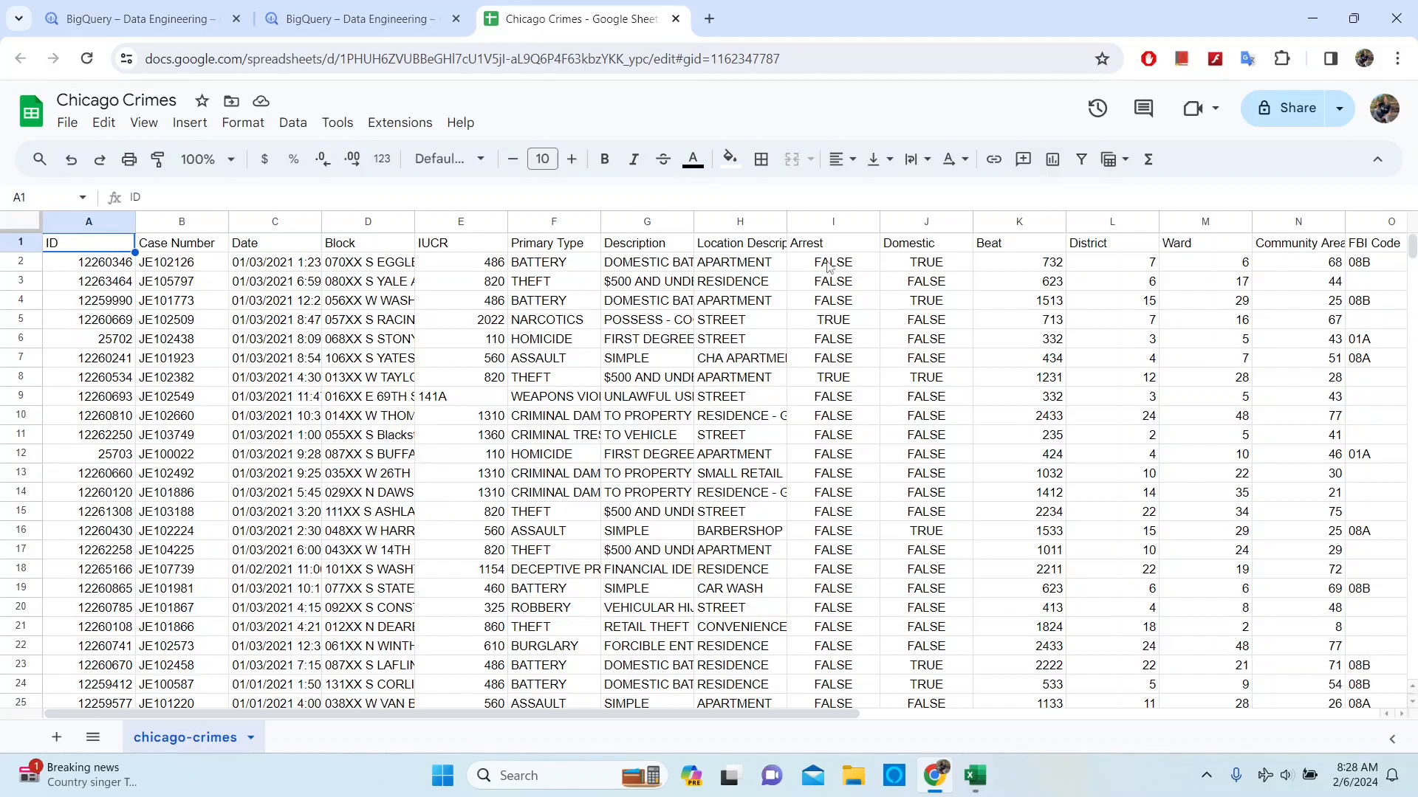
left_click(549, 215)
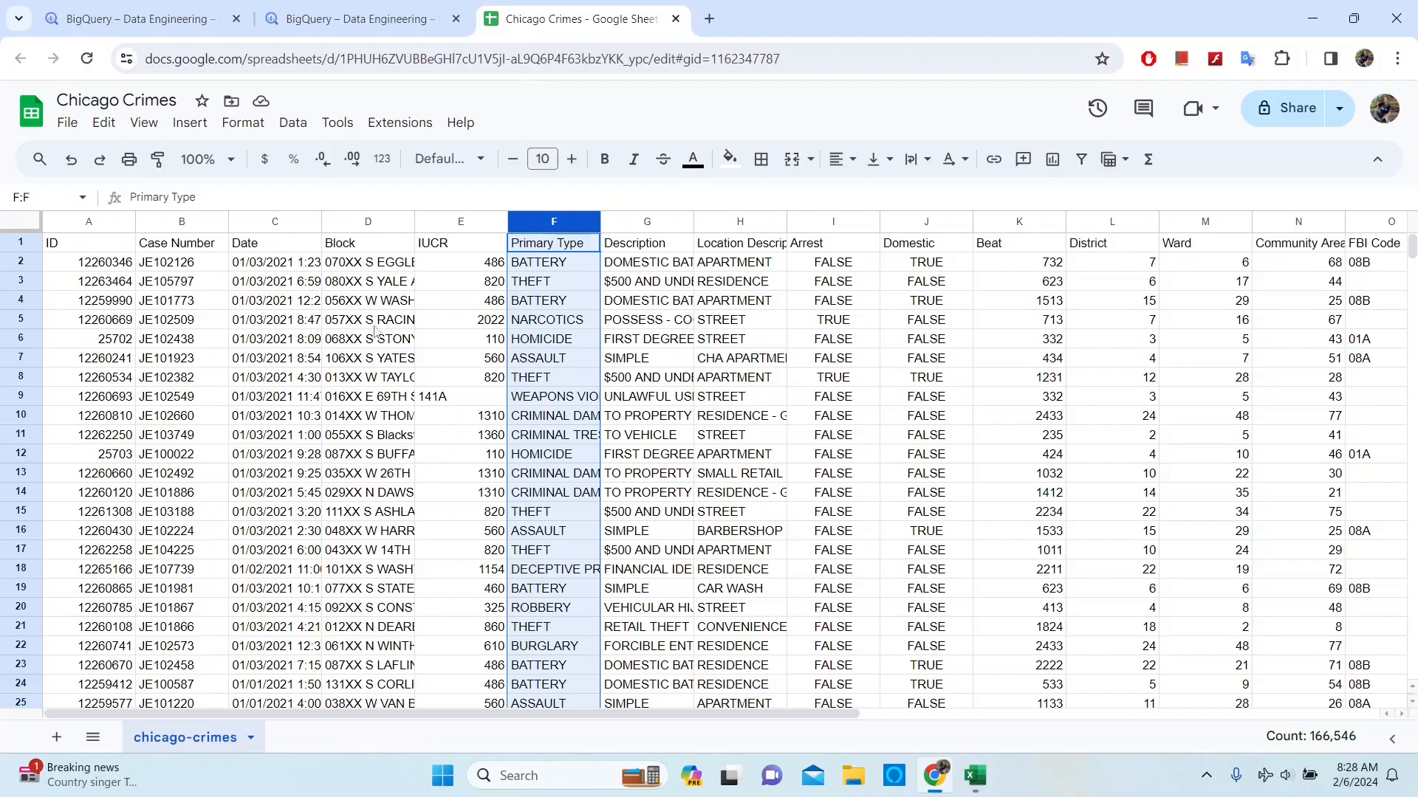
scroll(618, 378, "down", 4)
scroll(618, 378, "up", 4)
Switch to BigQuery, clear the count query on chicago-crimes, and close all open query and table tabs, discarding unsaved work
left_click(377, 16)
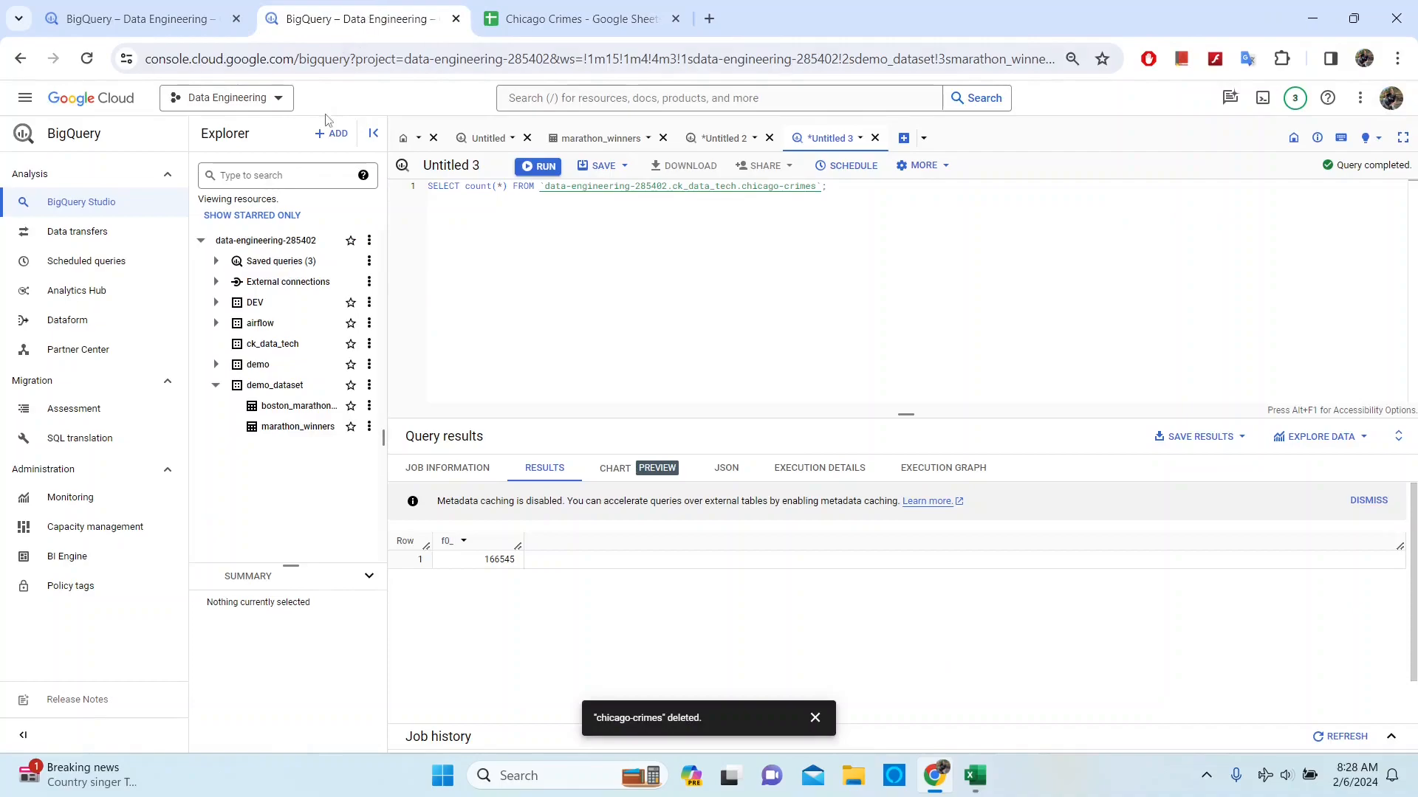
left_click_drag(827, 186, 411, 180)
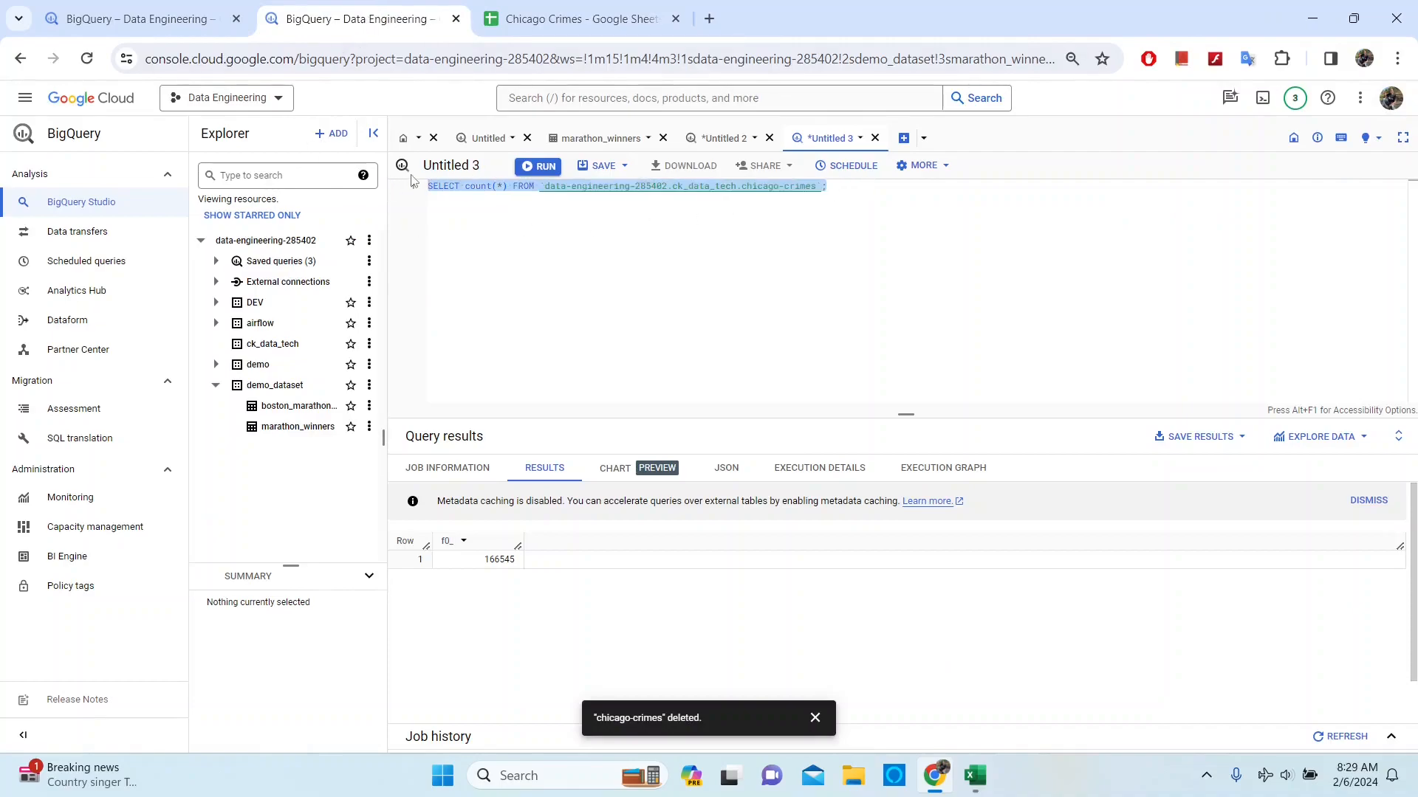
key("BackSpace")
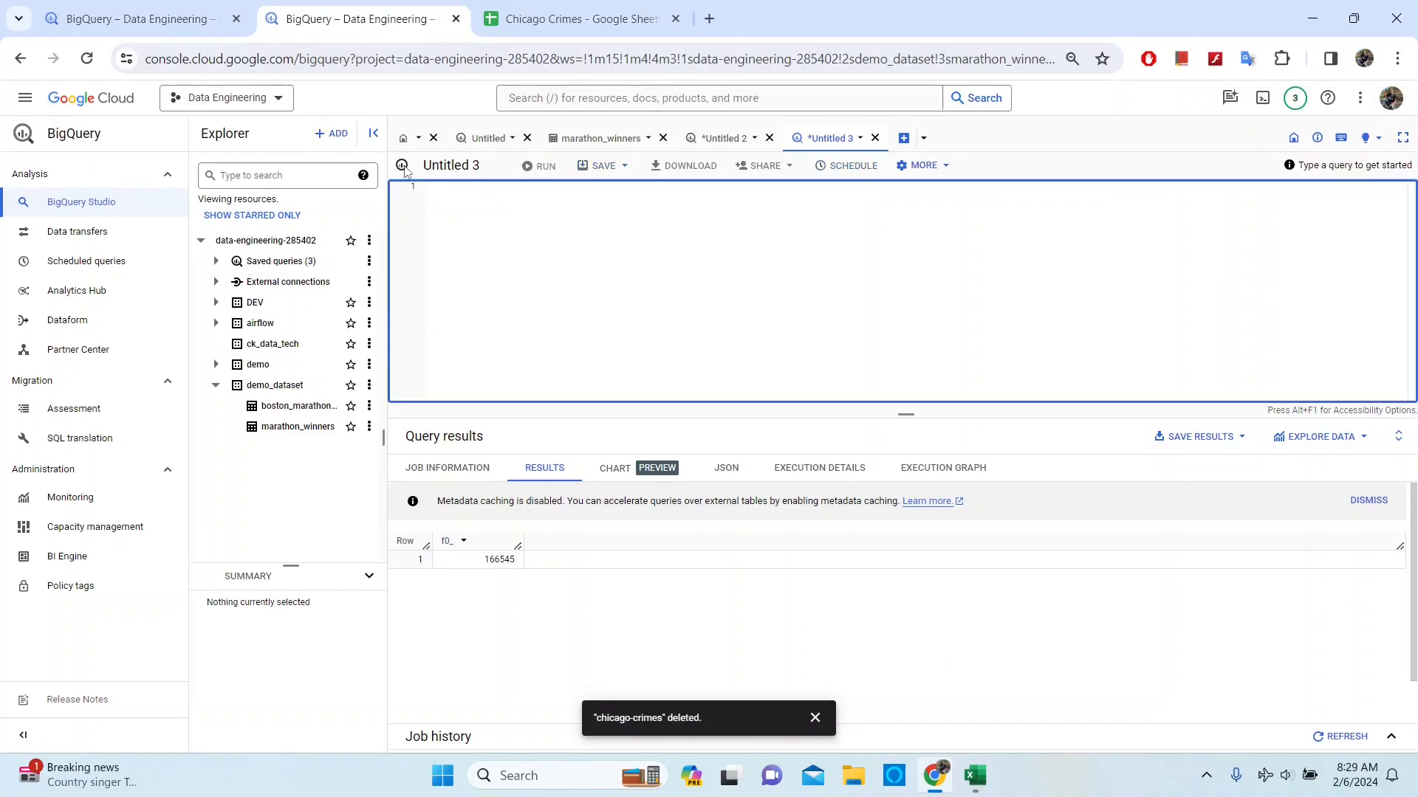
left_click(663, 138)
left_click(634, 138)
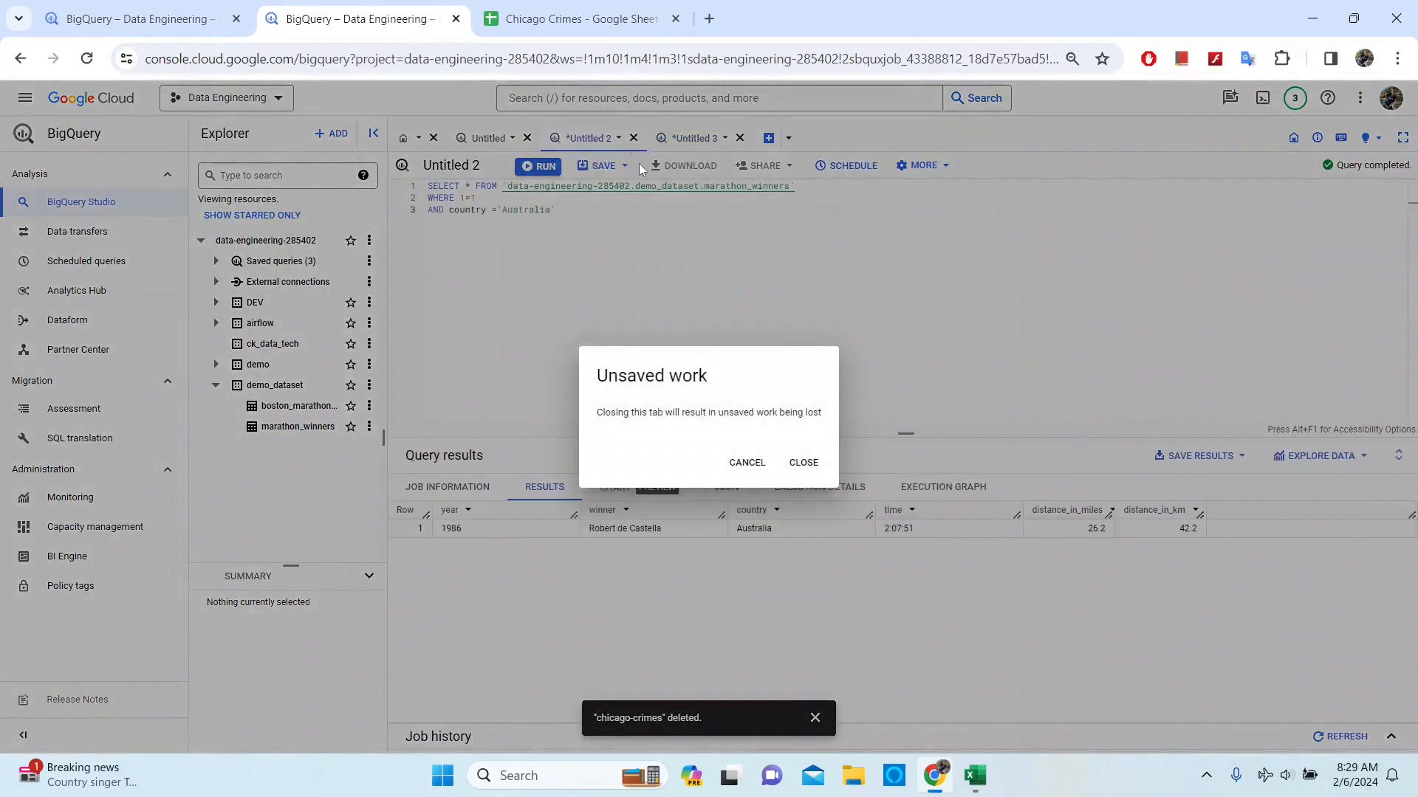
left_click(802, 463)
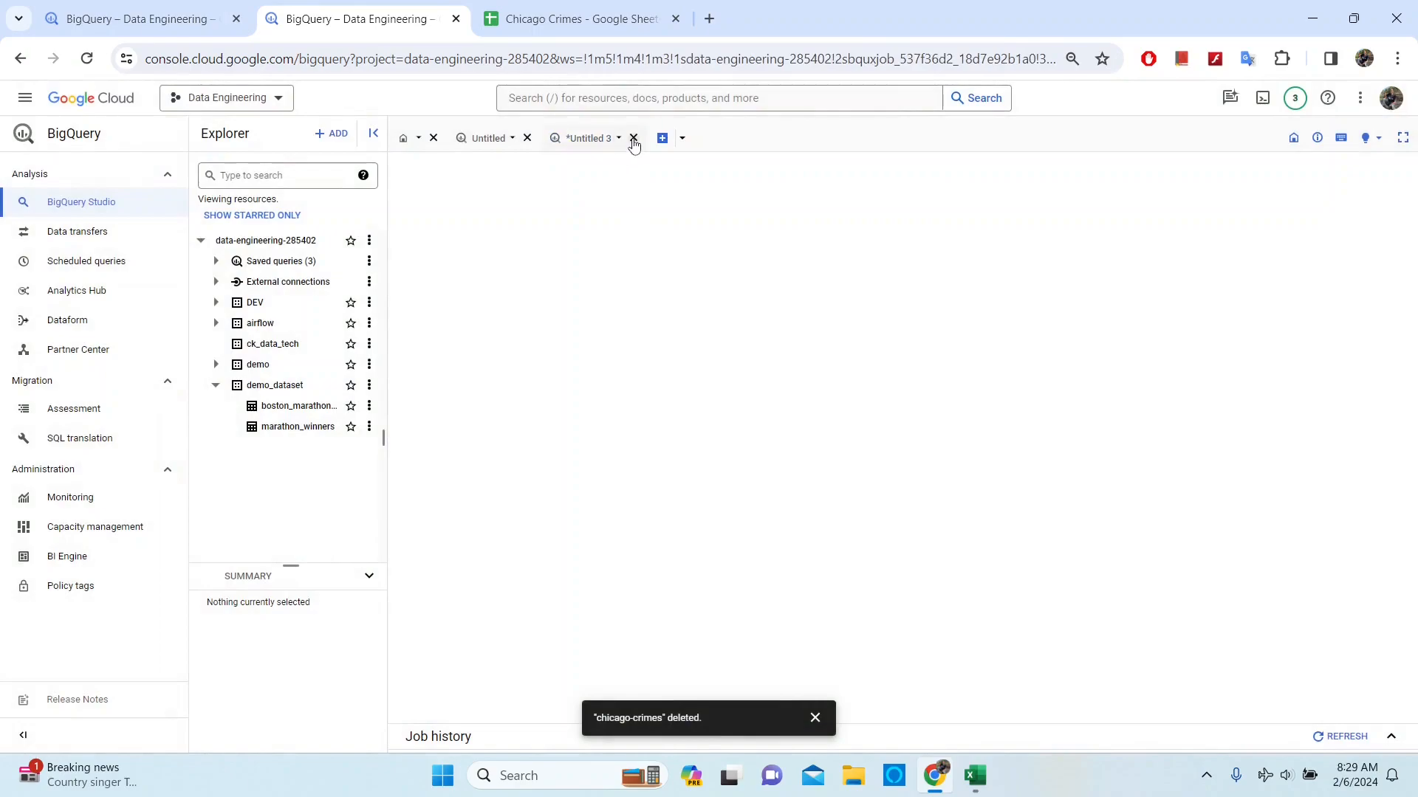
left_click(634, 138)
left_click(803, 462)
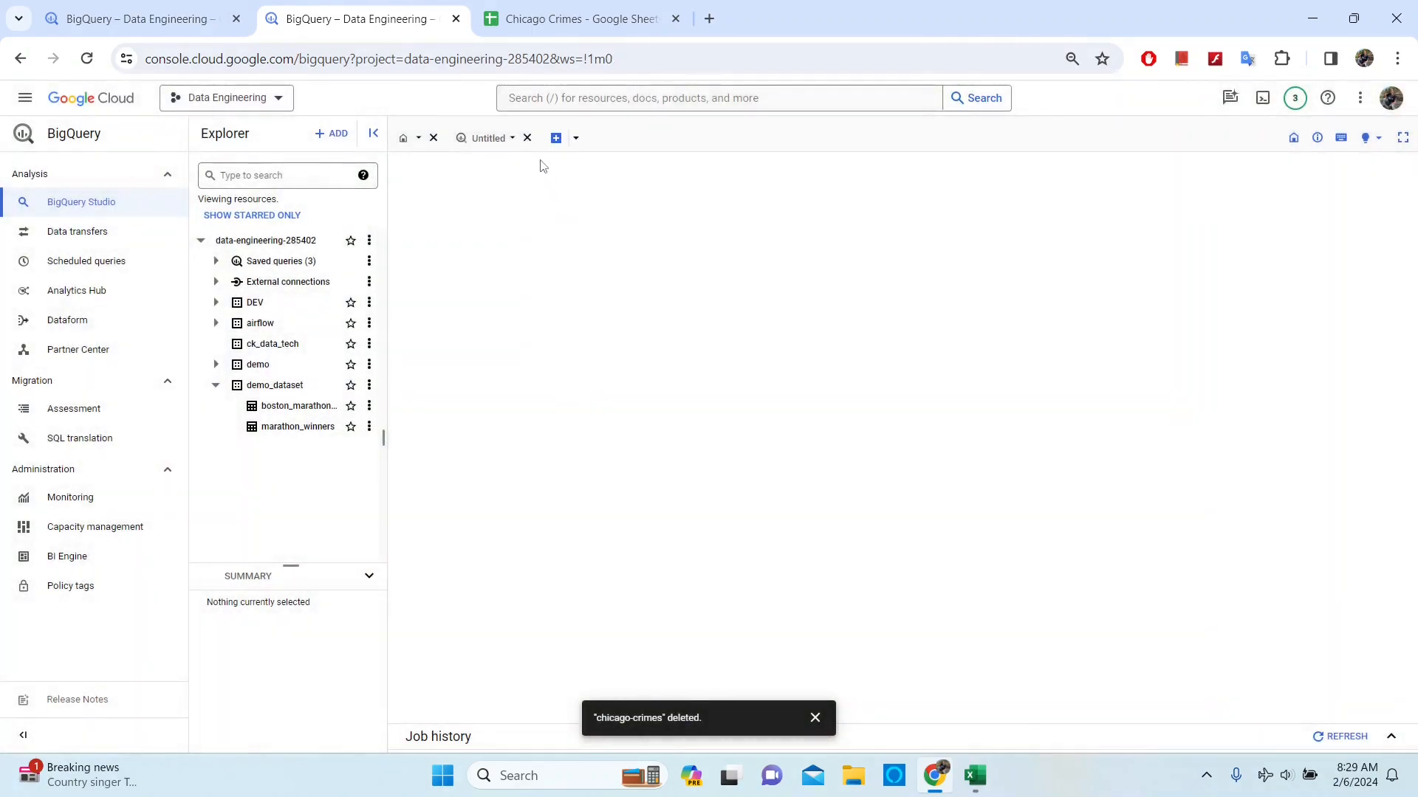
left_click(526, 139)
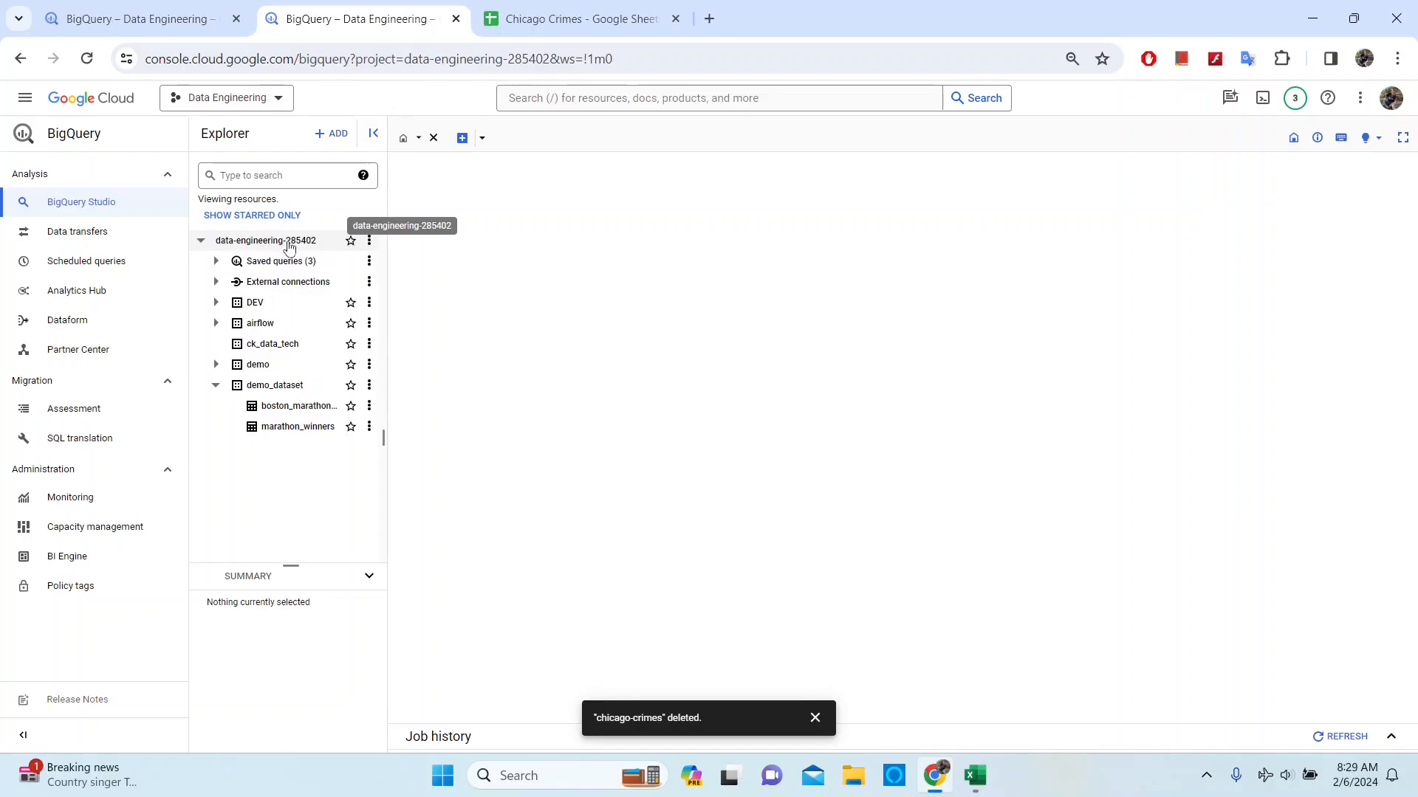
left_click(369, 241)
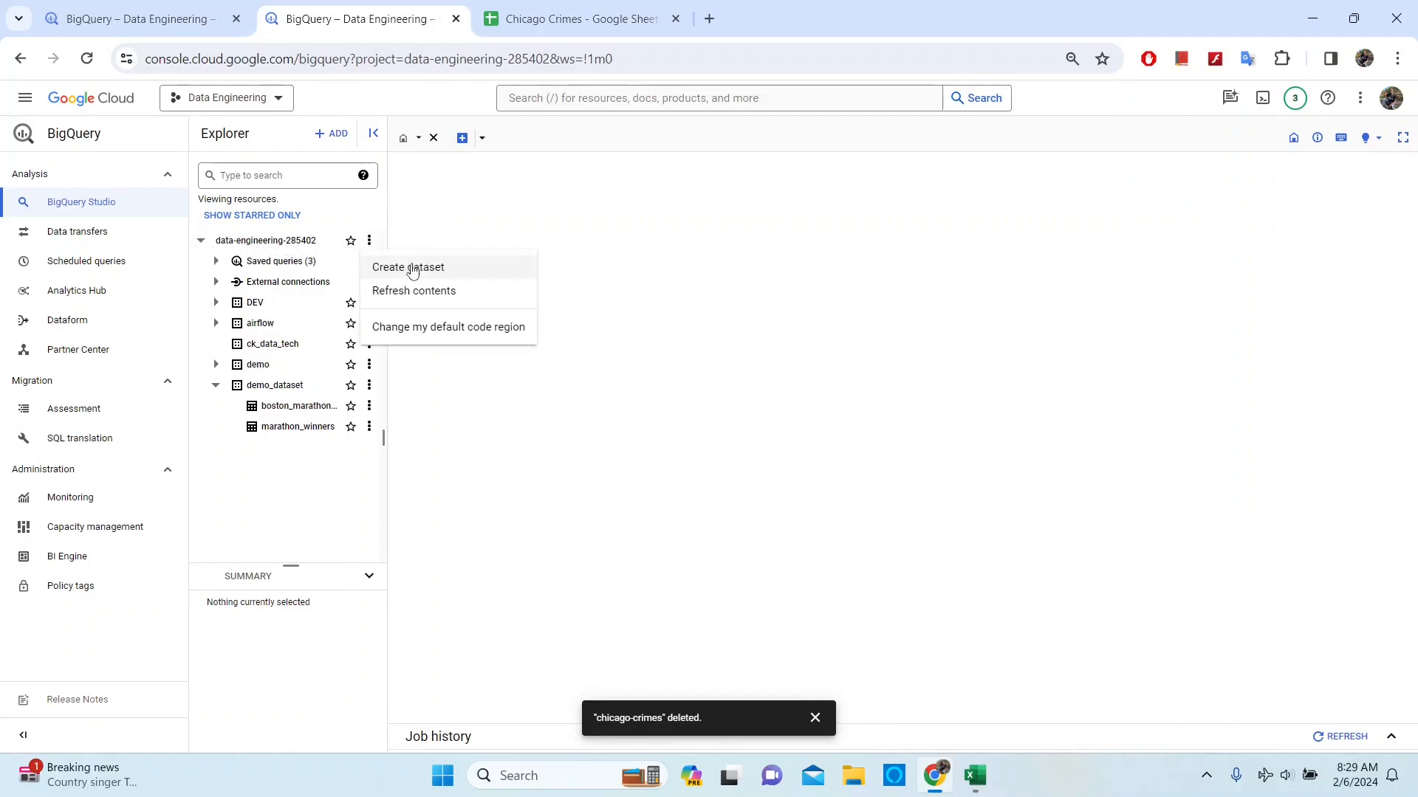
left_click(420, 267)
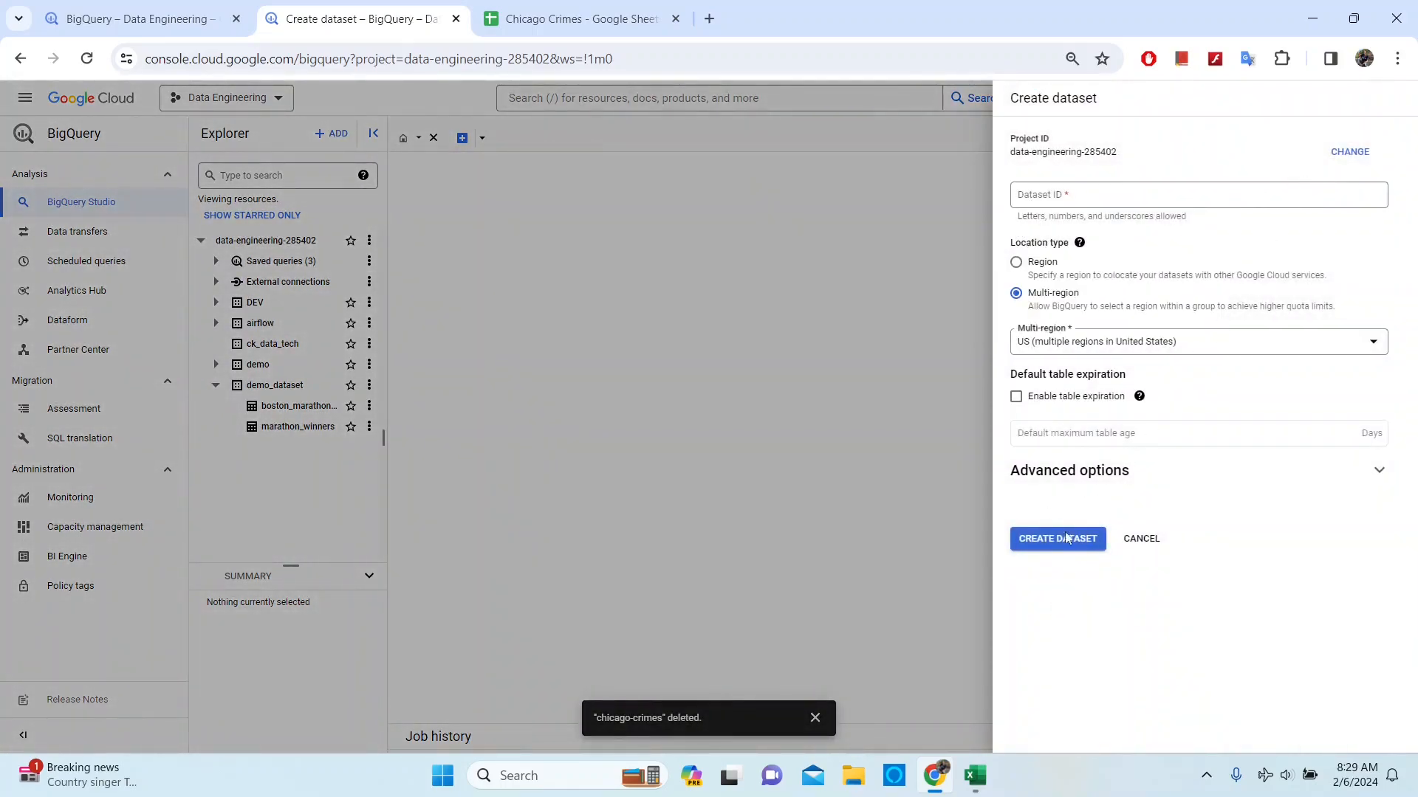
left_click(1141, 538)
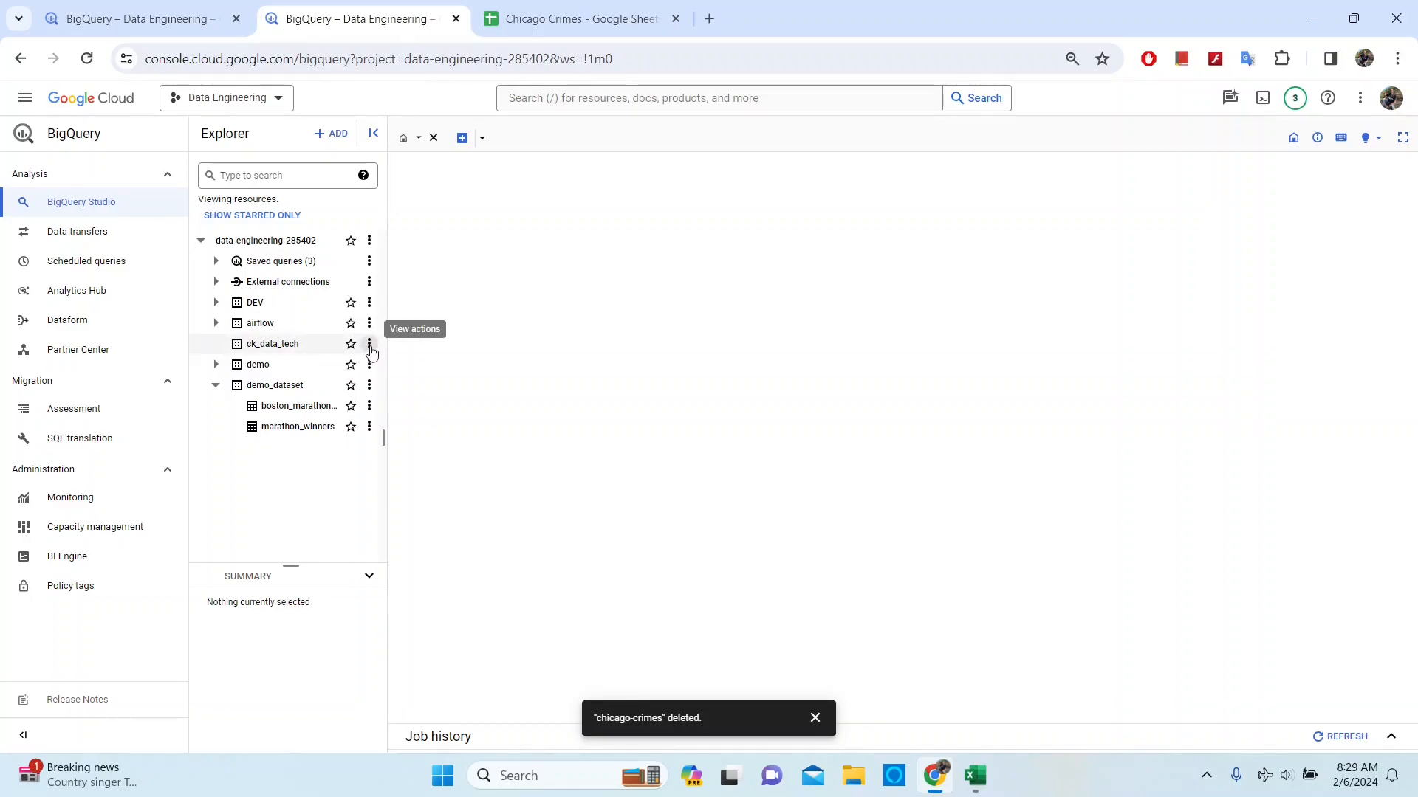
Start creating a table in the ck_data_tech dataset with Drive as its source
left_click(369, 346)
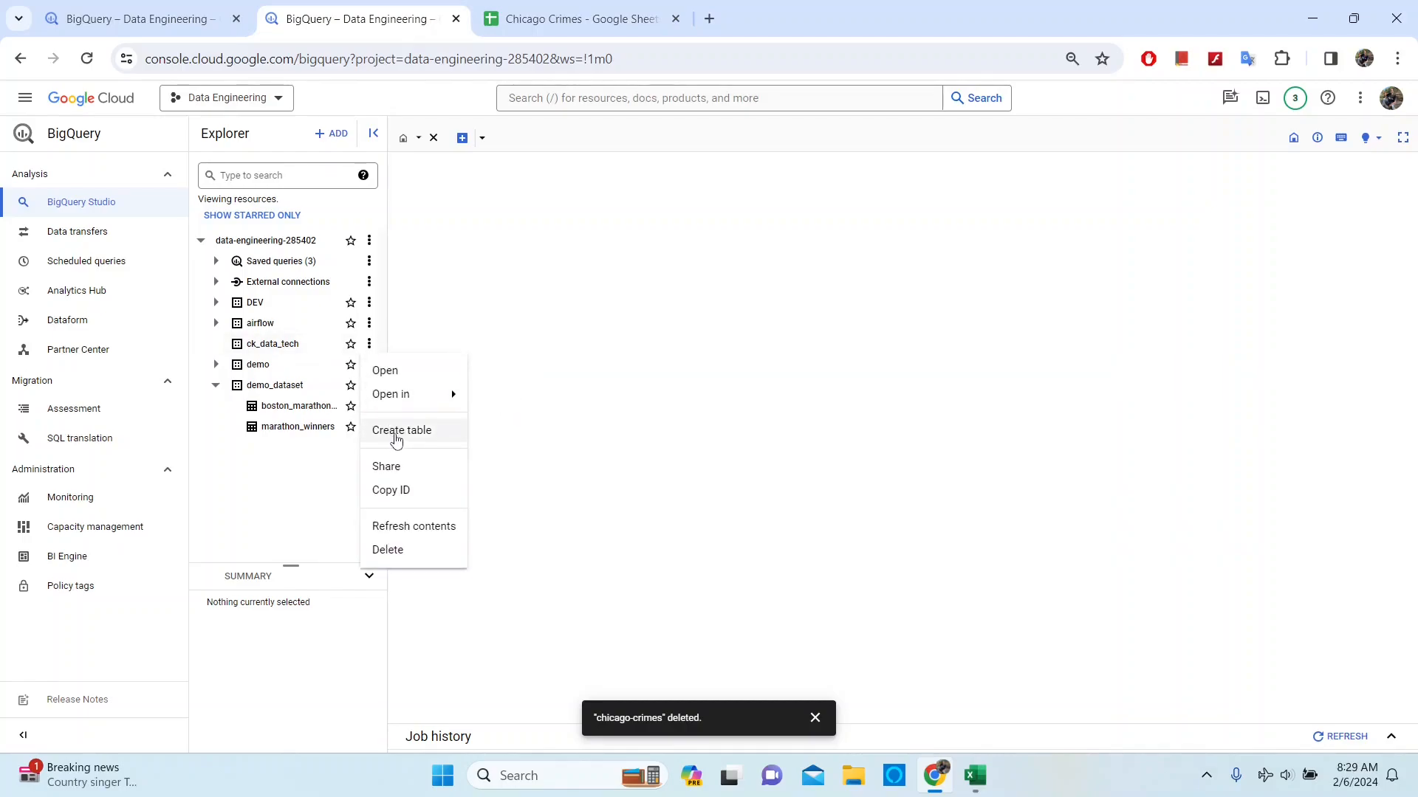
left_click(405, 433)
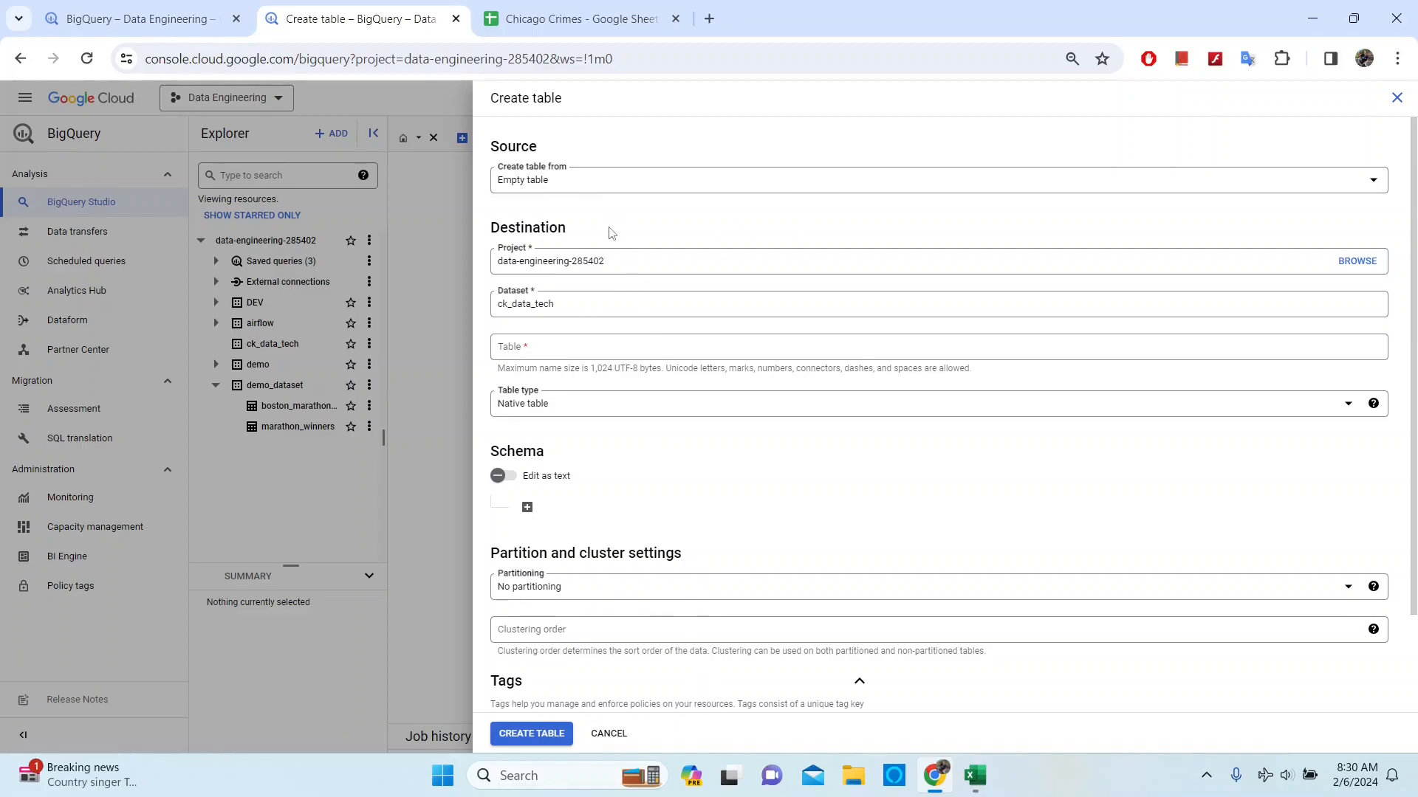
scroll(685, 434, "down", 2)
scroll(686, 434, "up", 2)
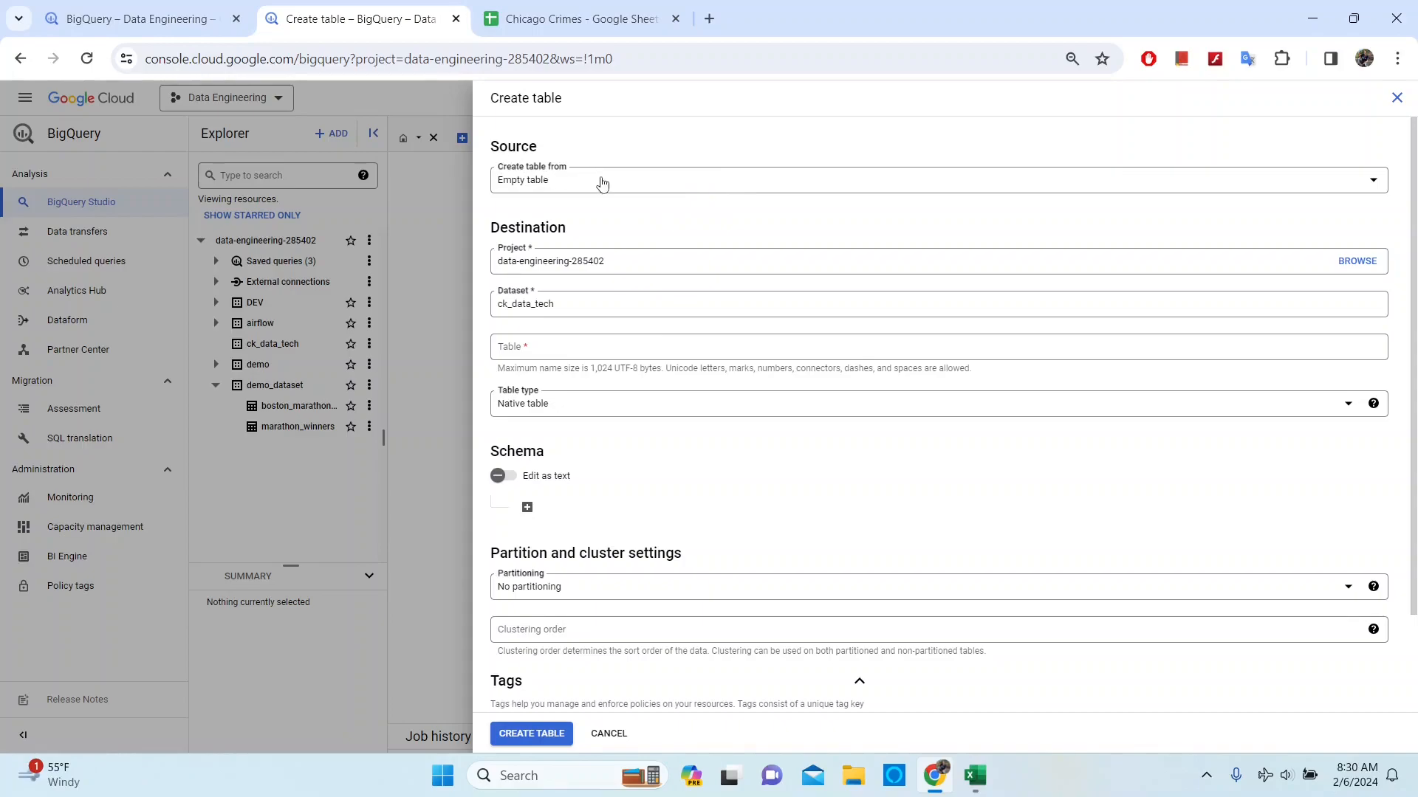
left_click(603, 186)
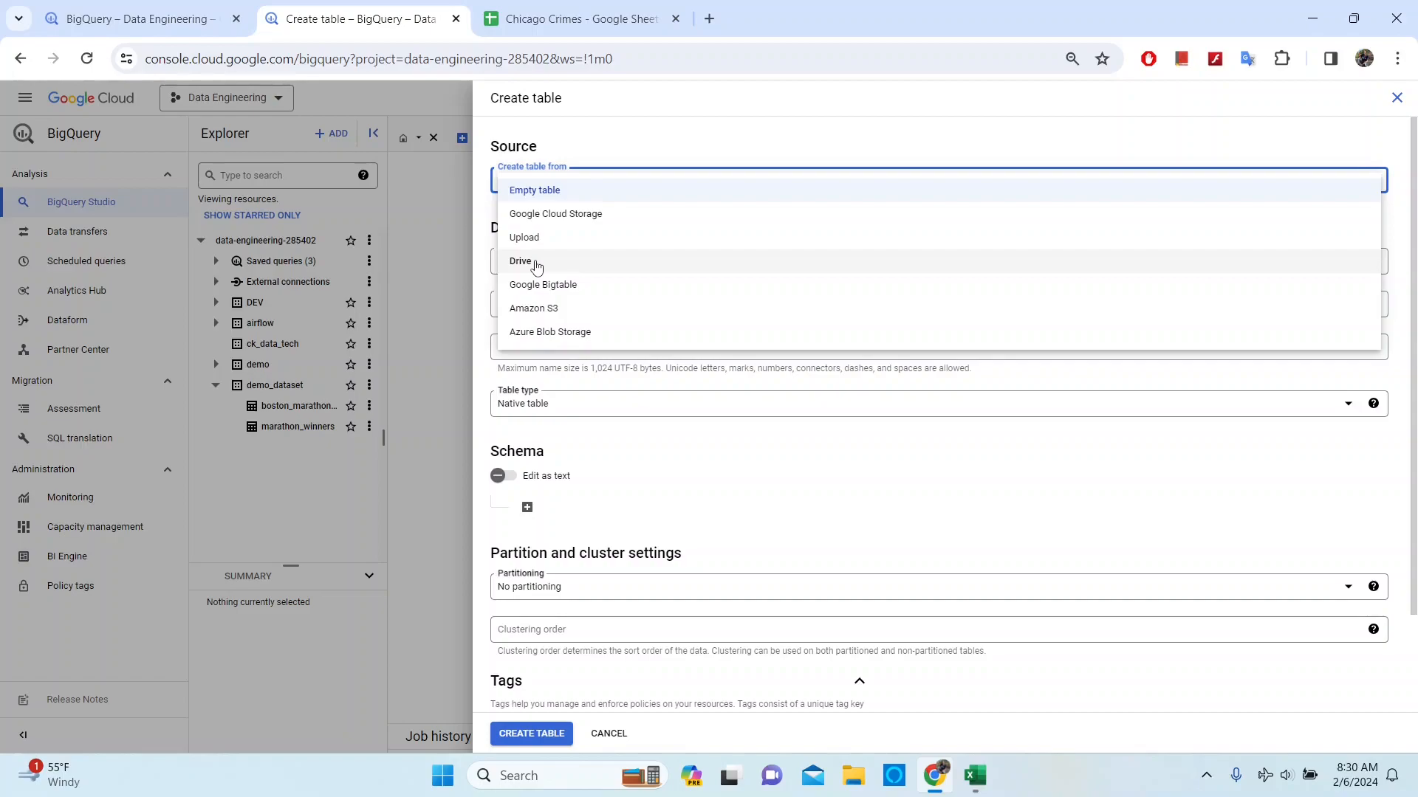
left_click(557, 264)
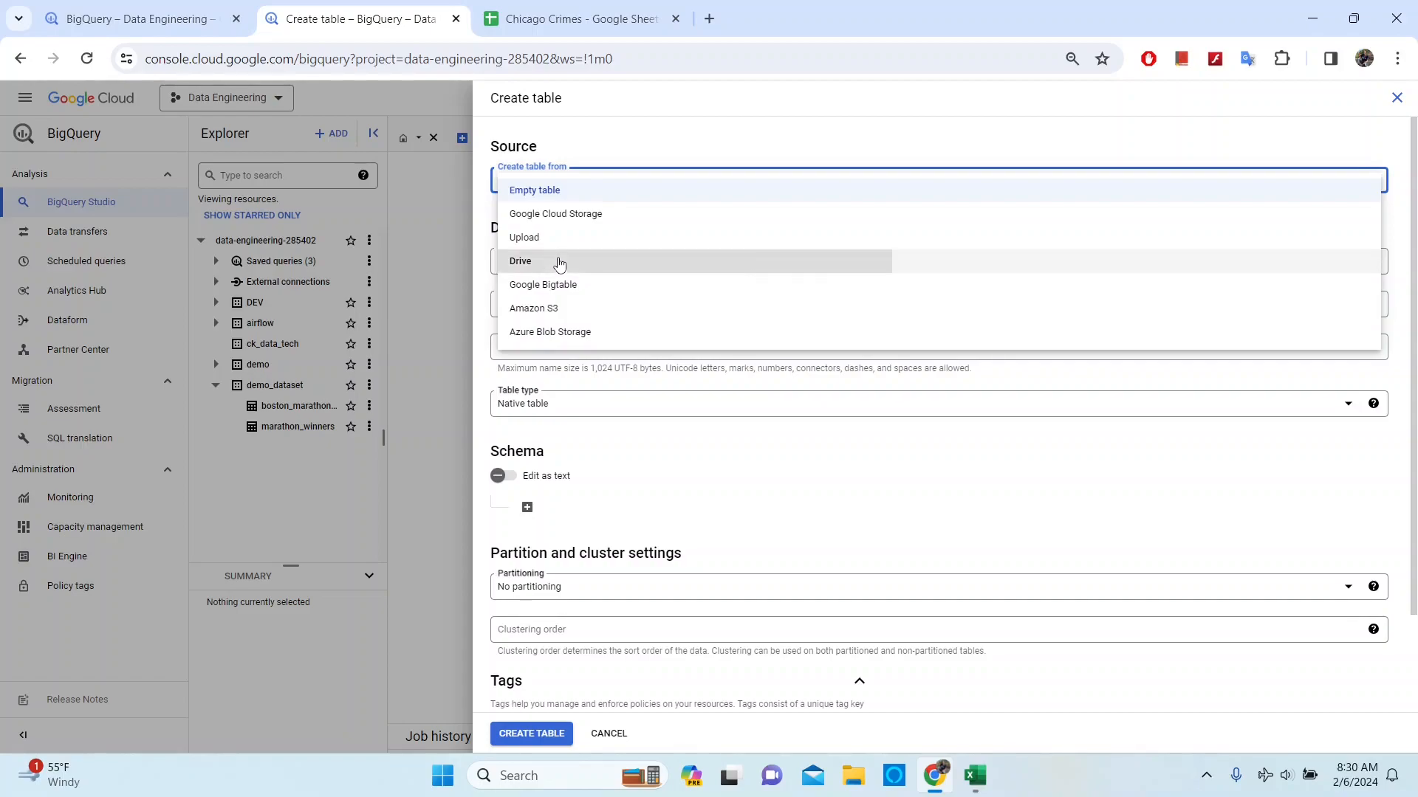
Copy the URL of the Chicago Crimes Google Sheet and enter it as the new table's Drive URI
left_click(576, 223)
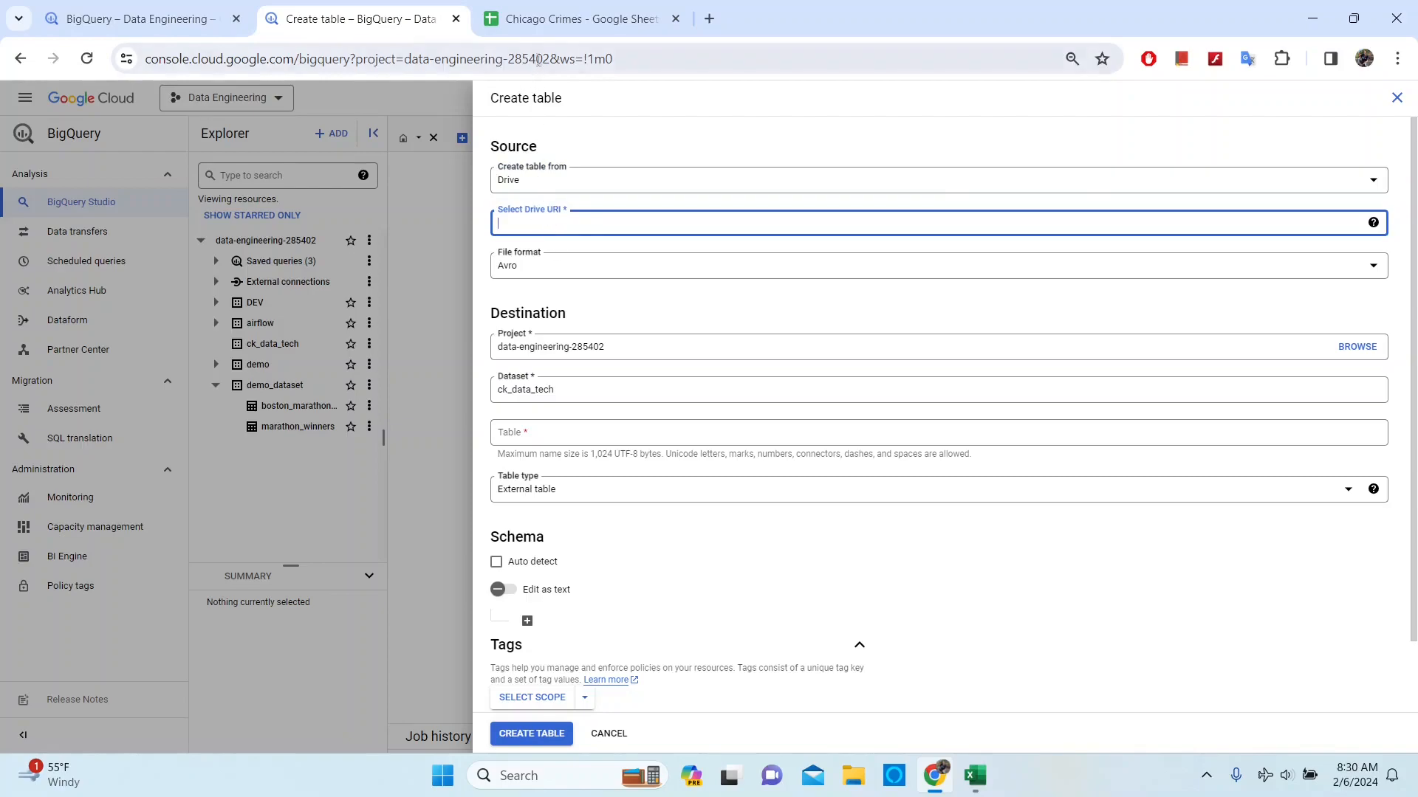
left_click(581, 22)
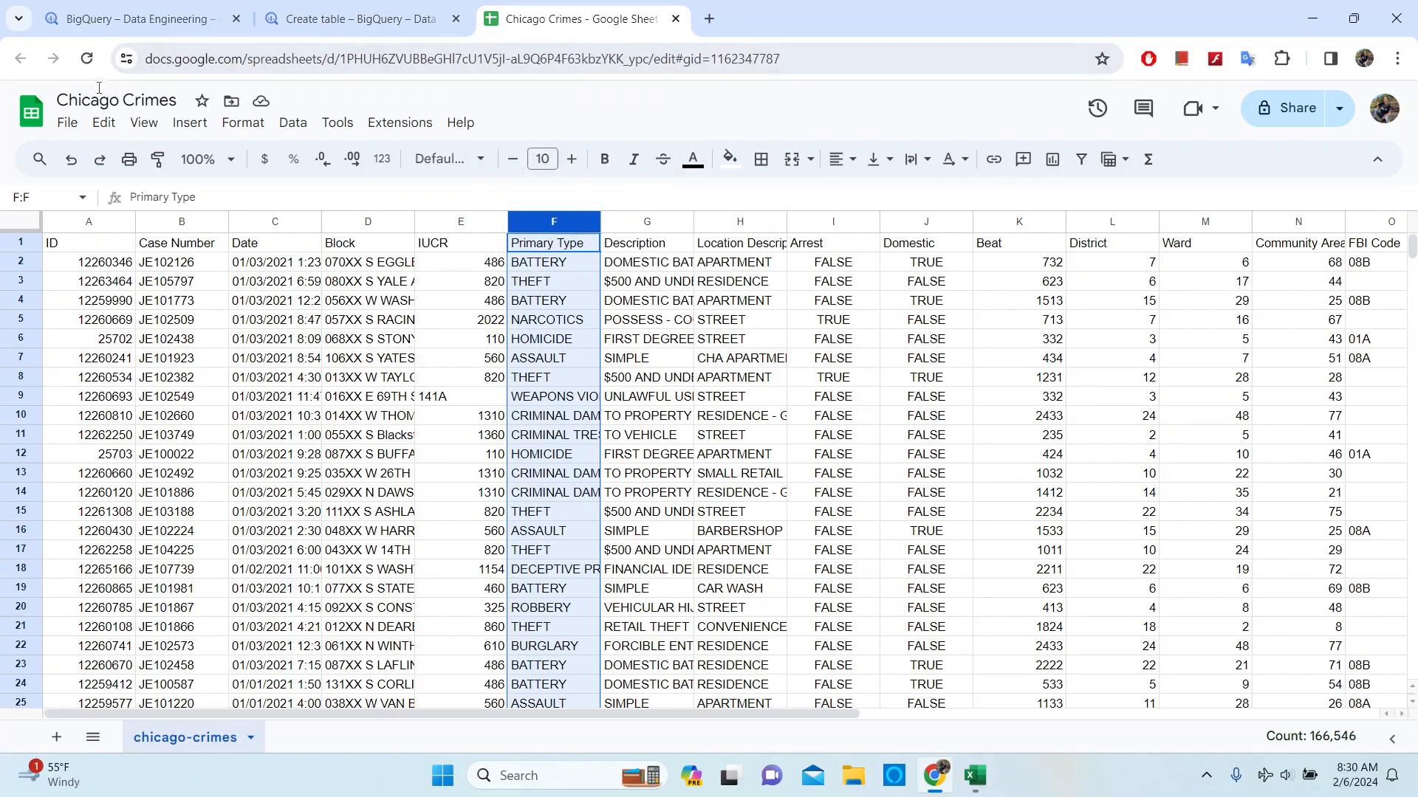
left_click(807, 59)
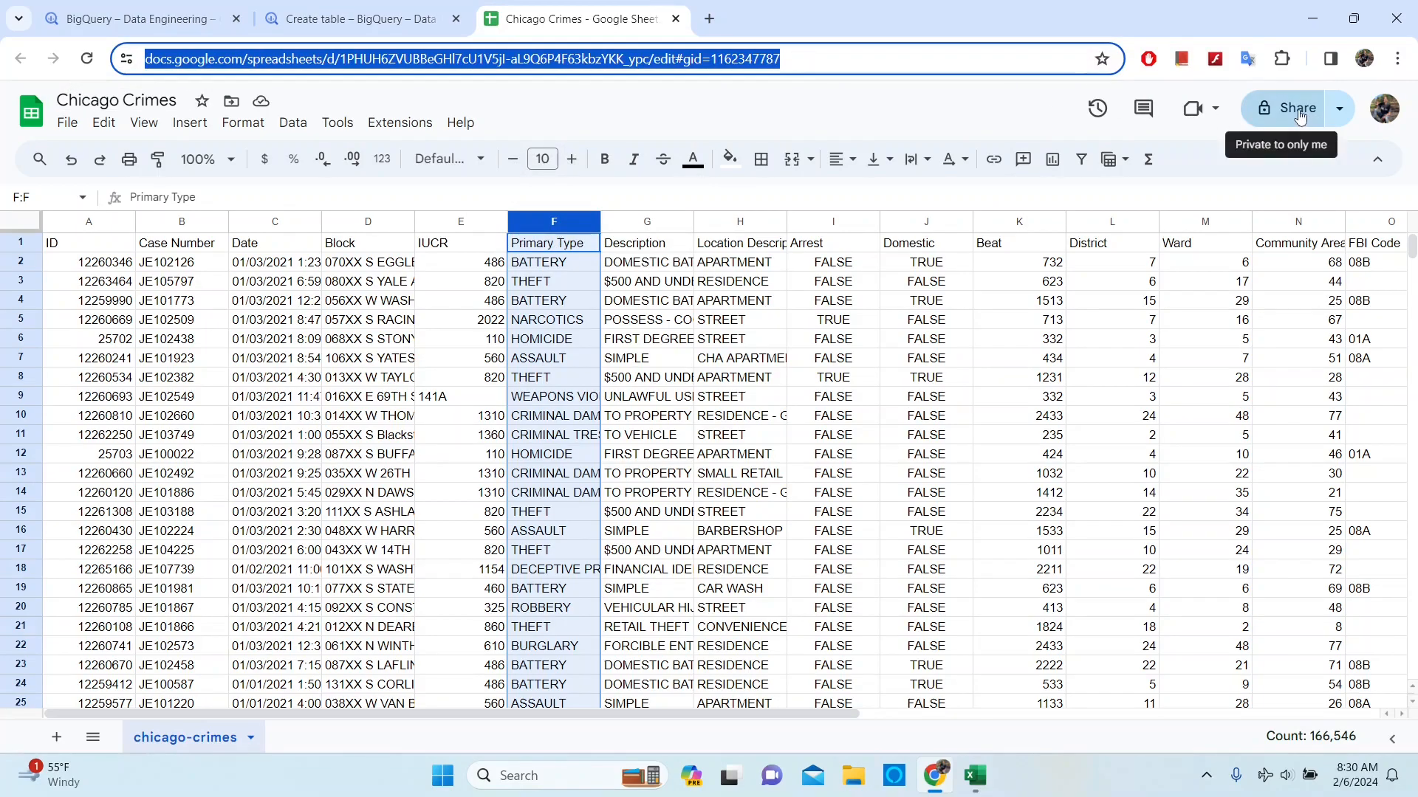
left_click(1299, 111)
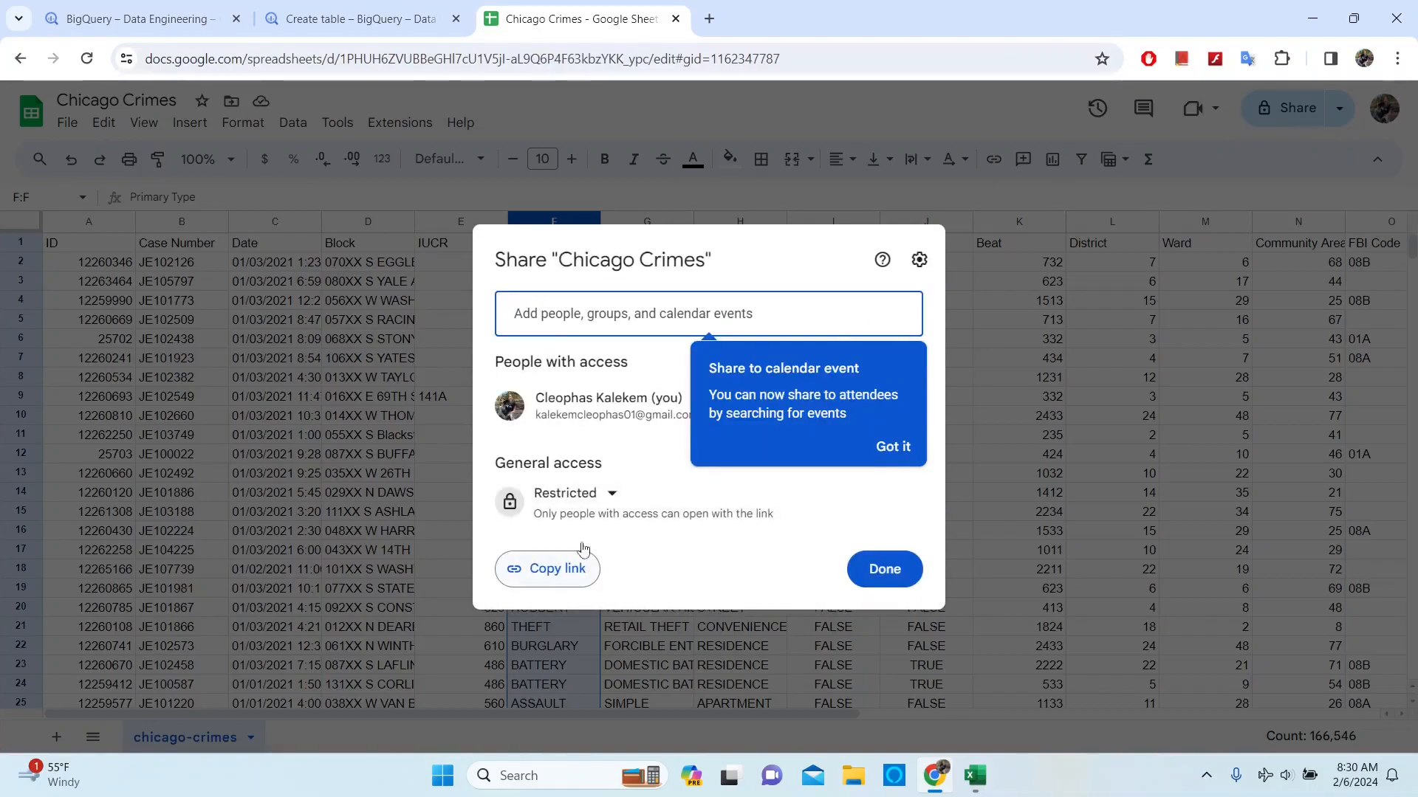
left_click(897, 570)
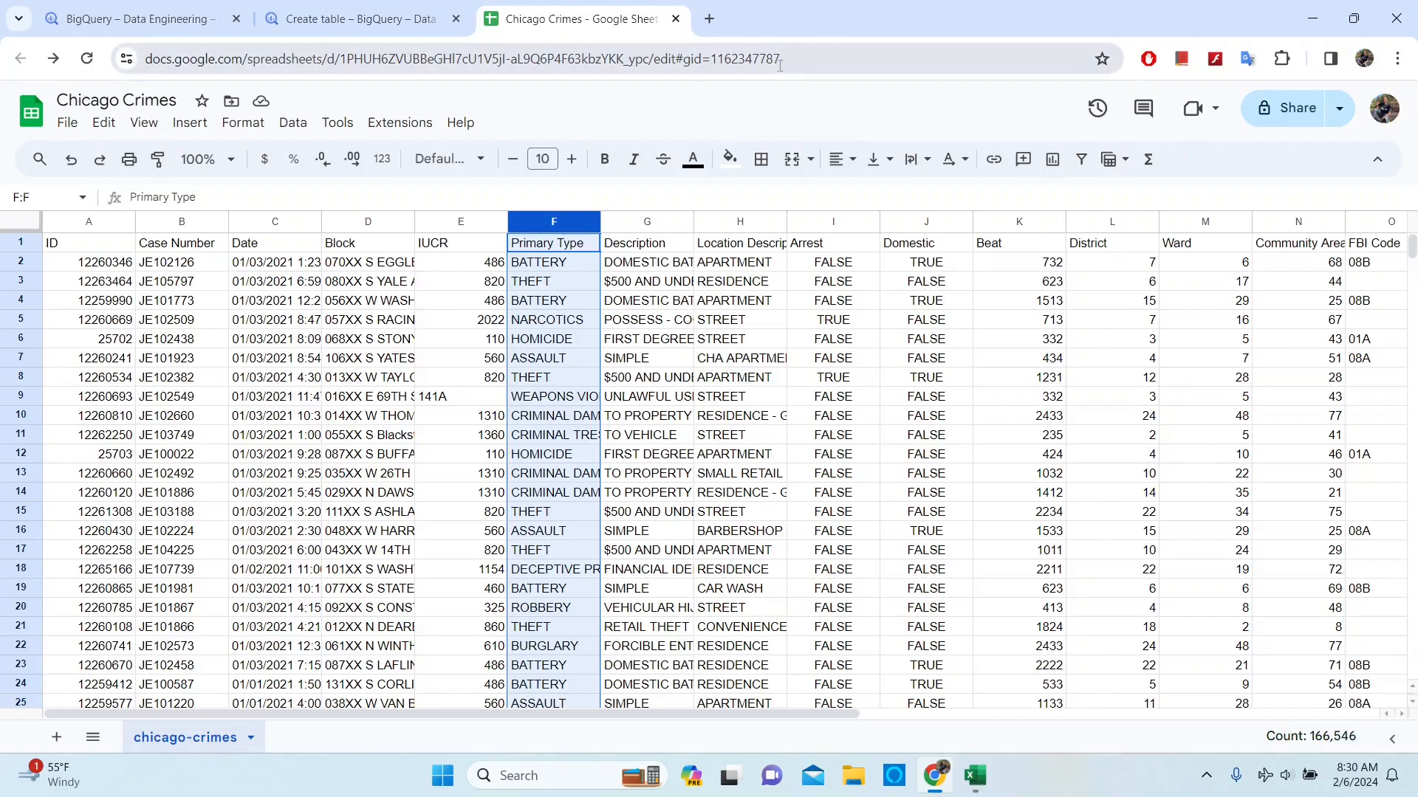
left_click(811, 60)
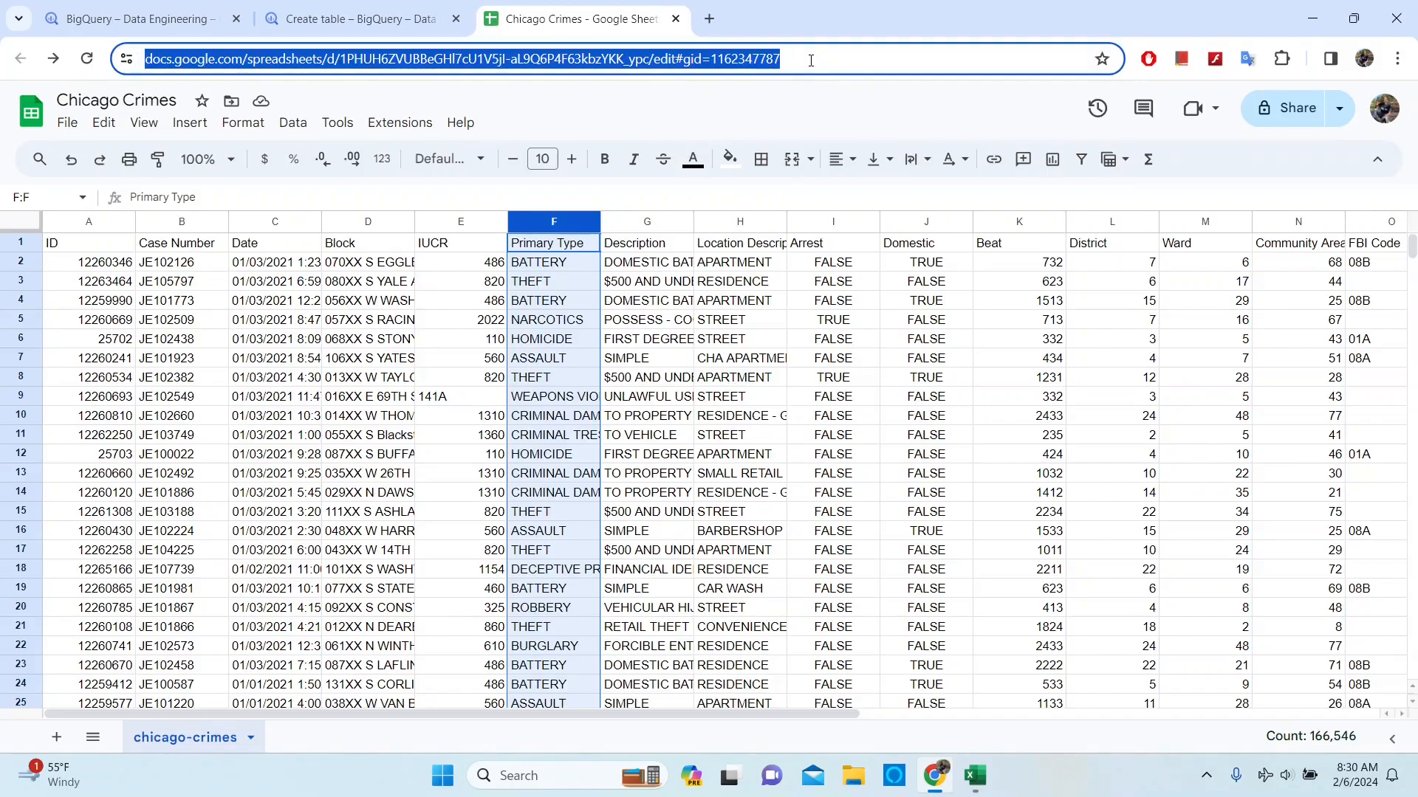
left_click(403, 18)
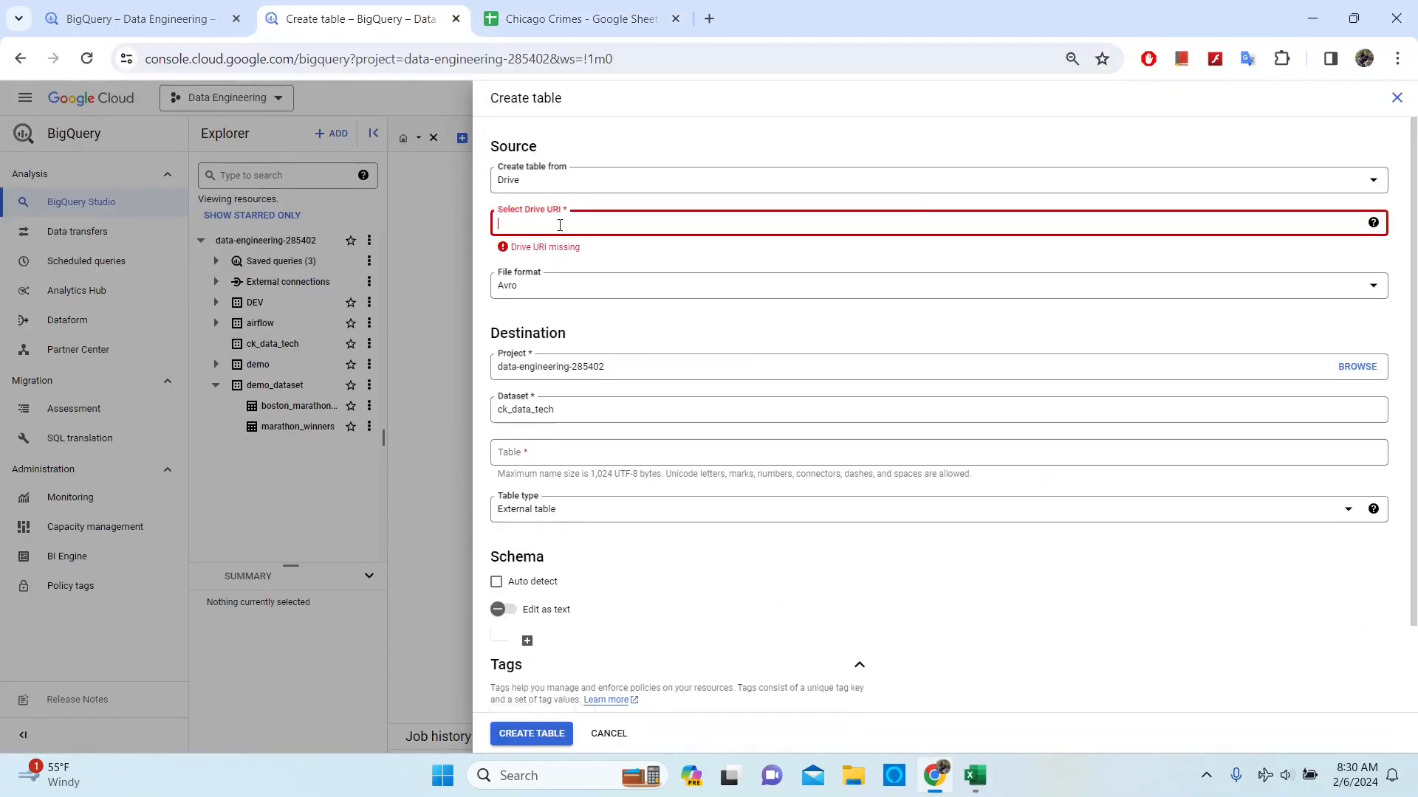
left_click(569, 226)
key("ctrl+v")
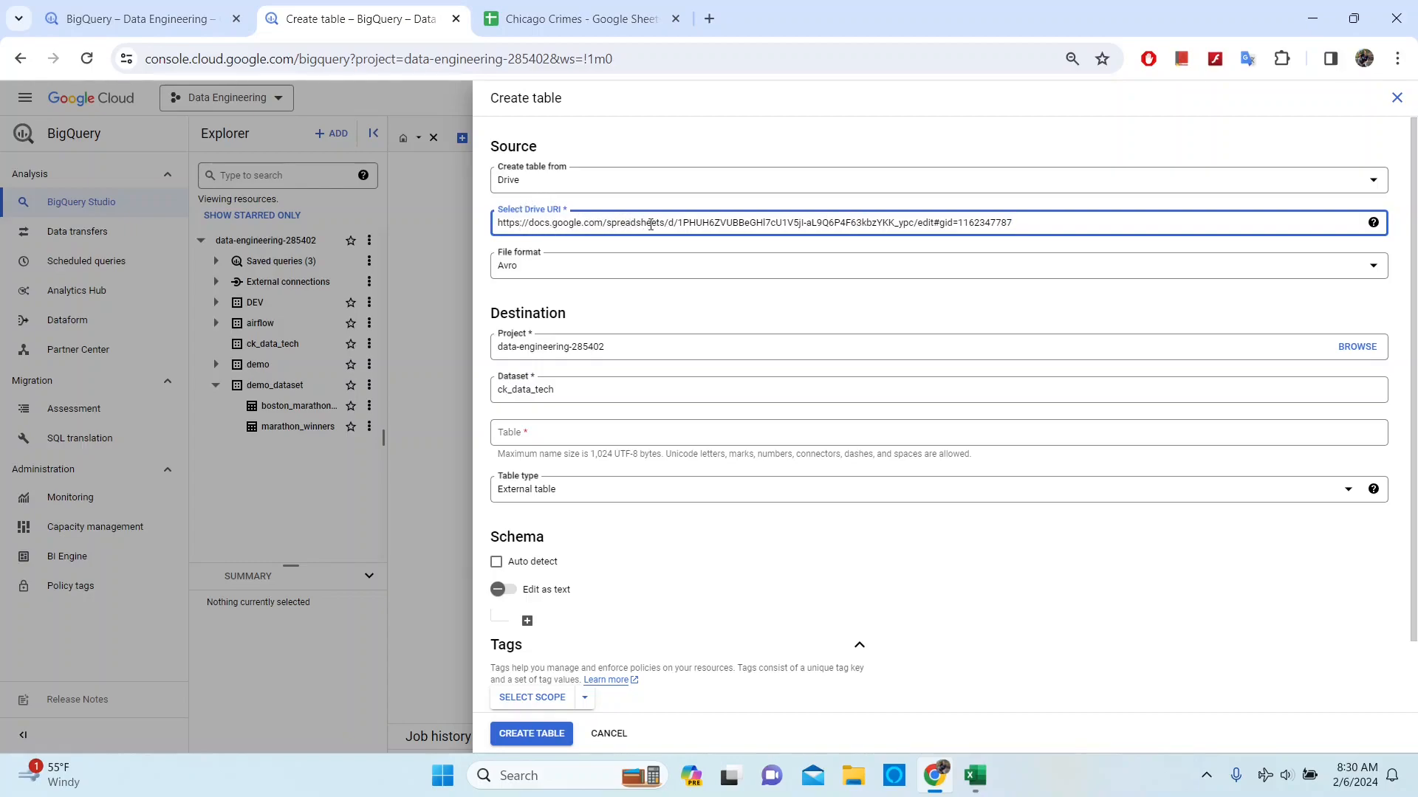
Set the source file format to CSV and keep ck_data_tech as the destination dataset
left_click(612, 276)
left_click(553, 280)
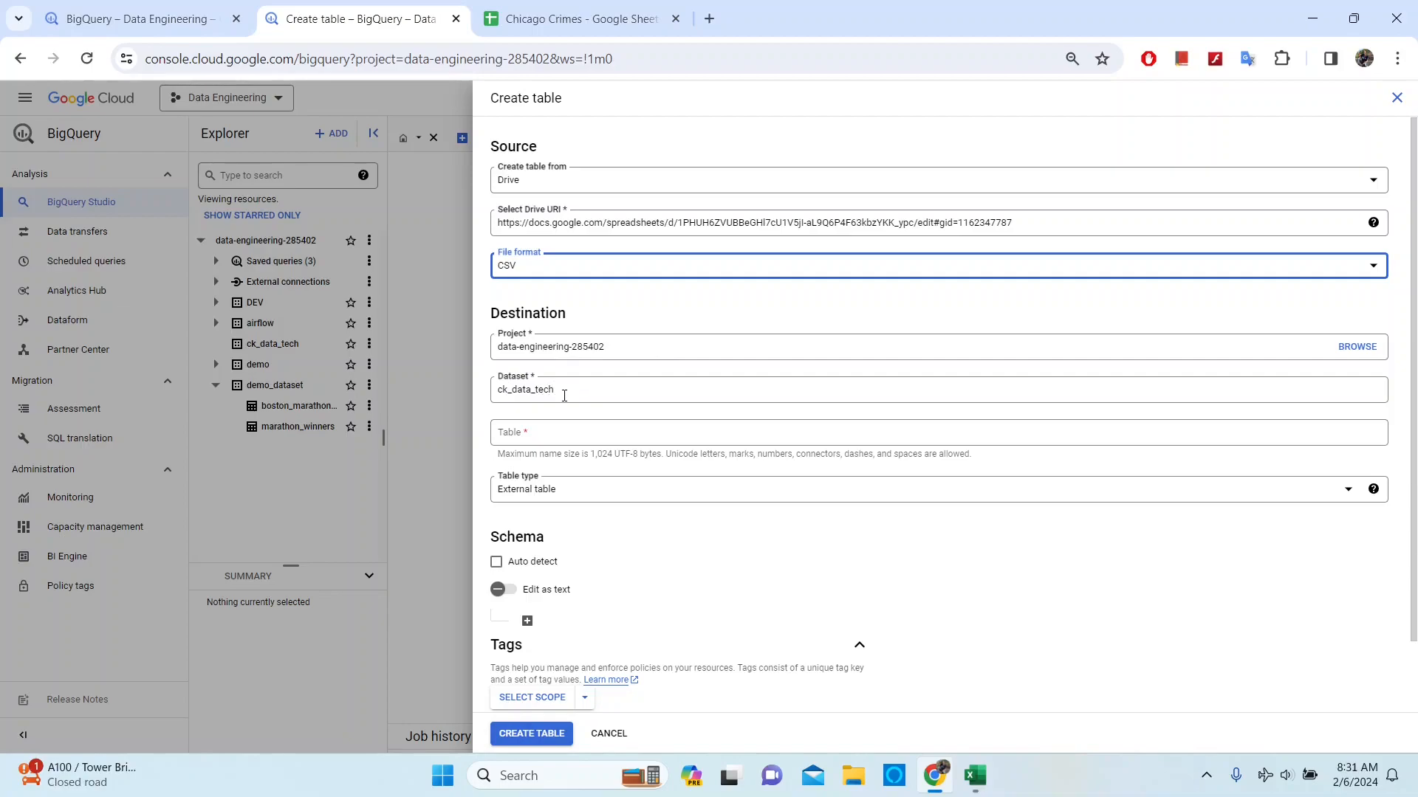
left_click(561, 391)
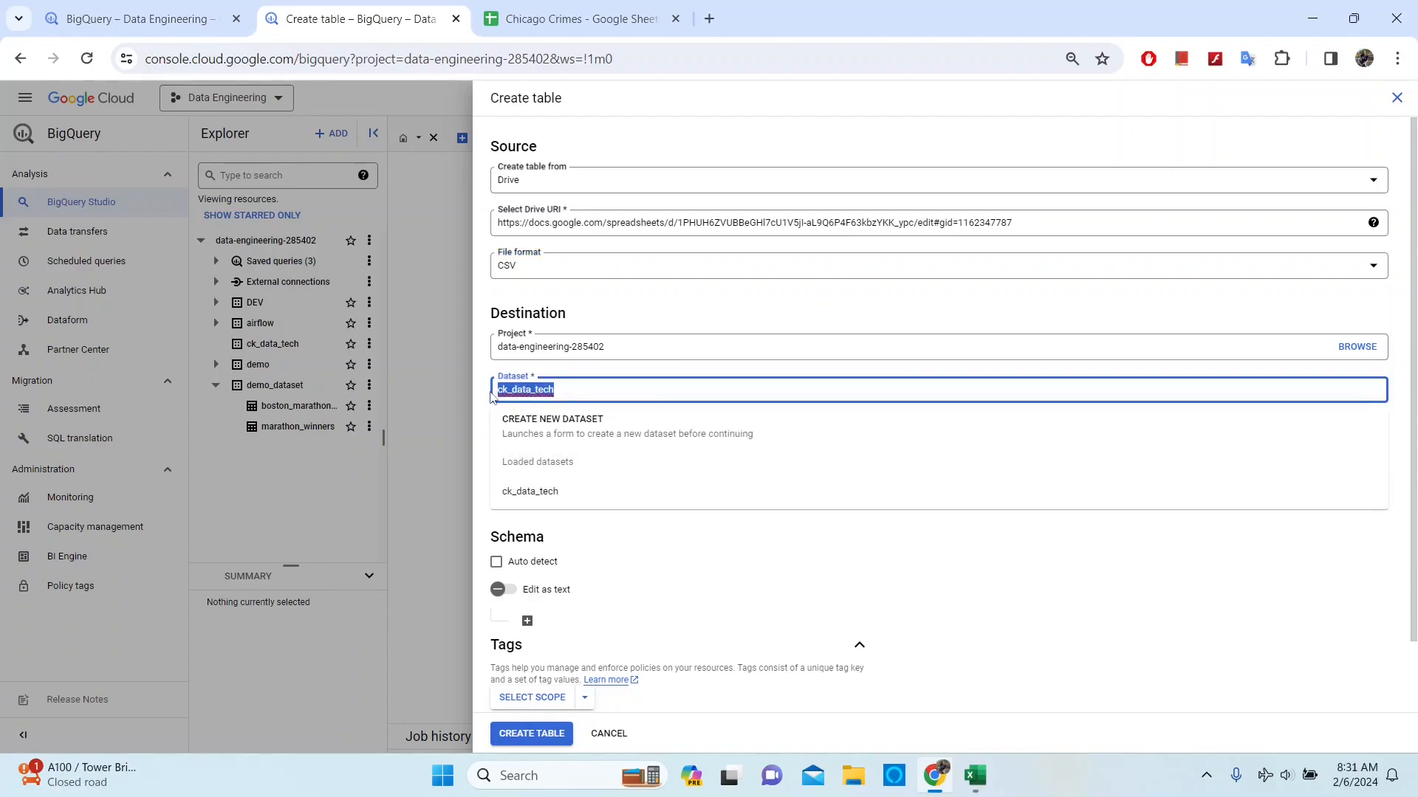
left_click(1228, 609)
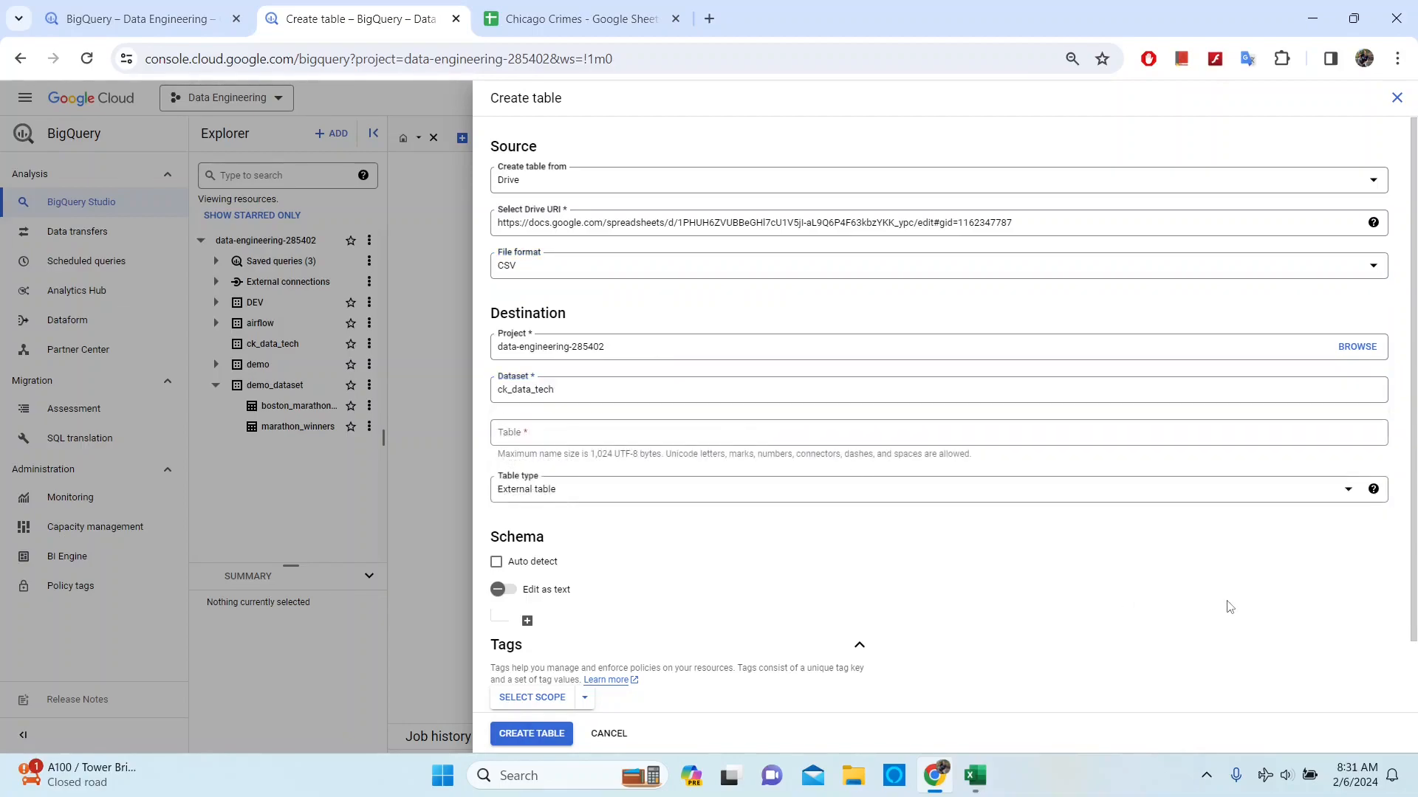
Name the destination table chicago-crimes and keep External table as its type
left_click(605, 434)
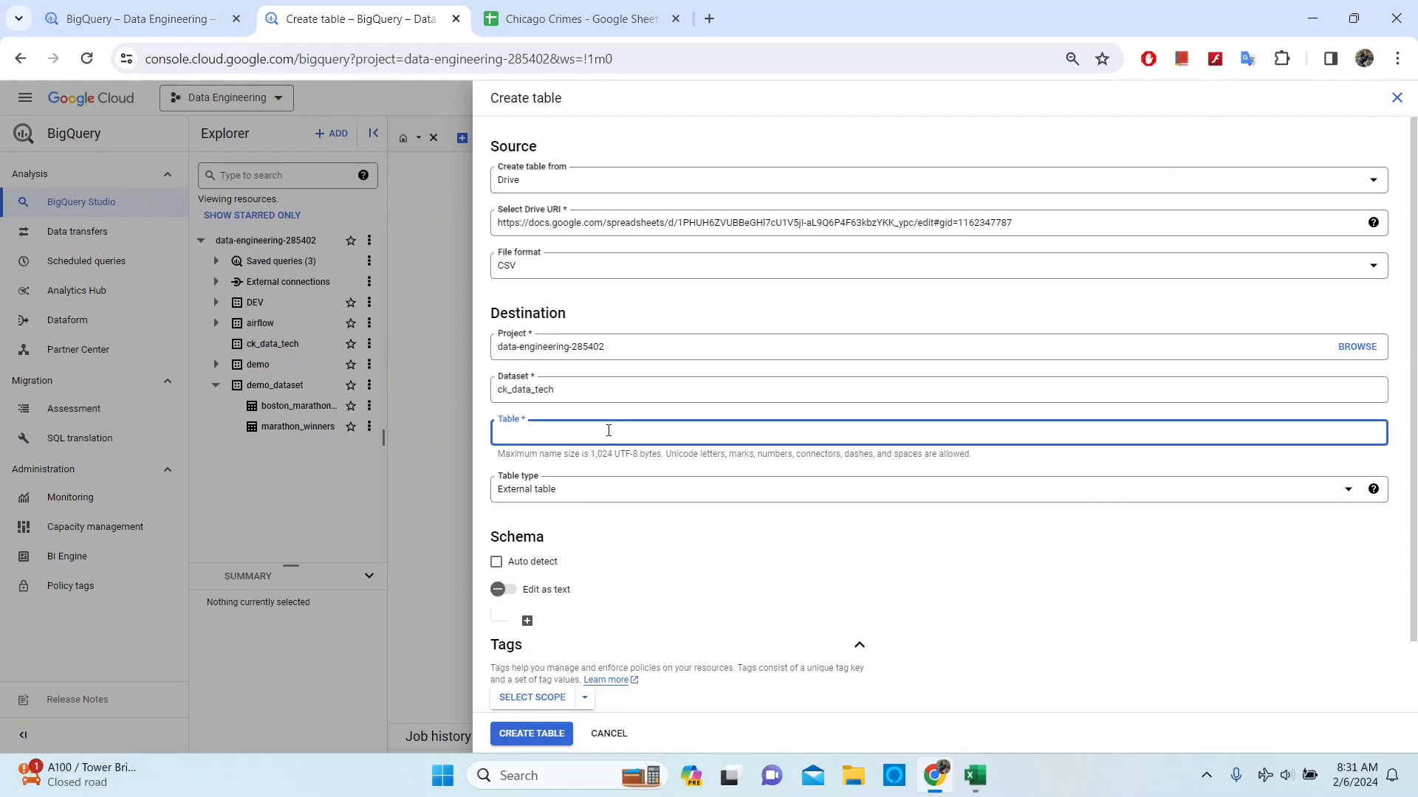
type("chi")
type("cac")
type("o-crimes")
left_click(1351, 496)
left_click(1080, 594)
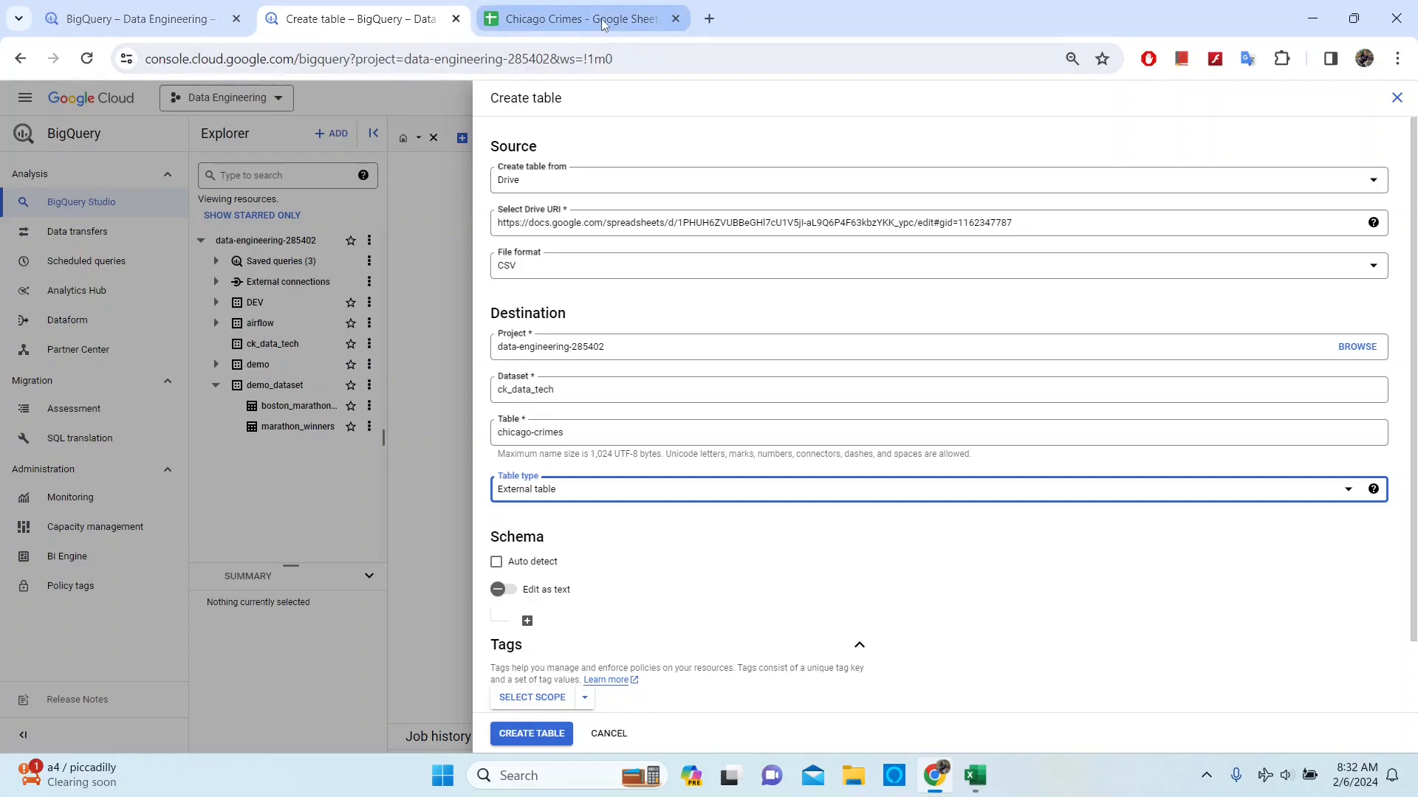
mouse_move(603, 25)
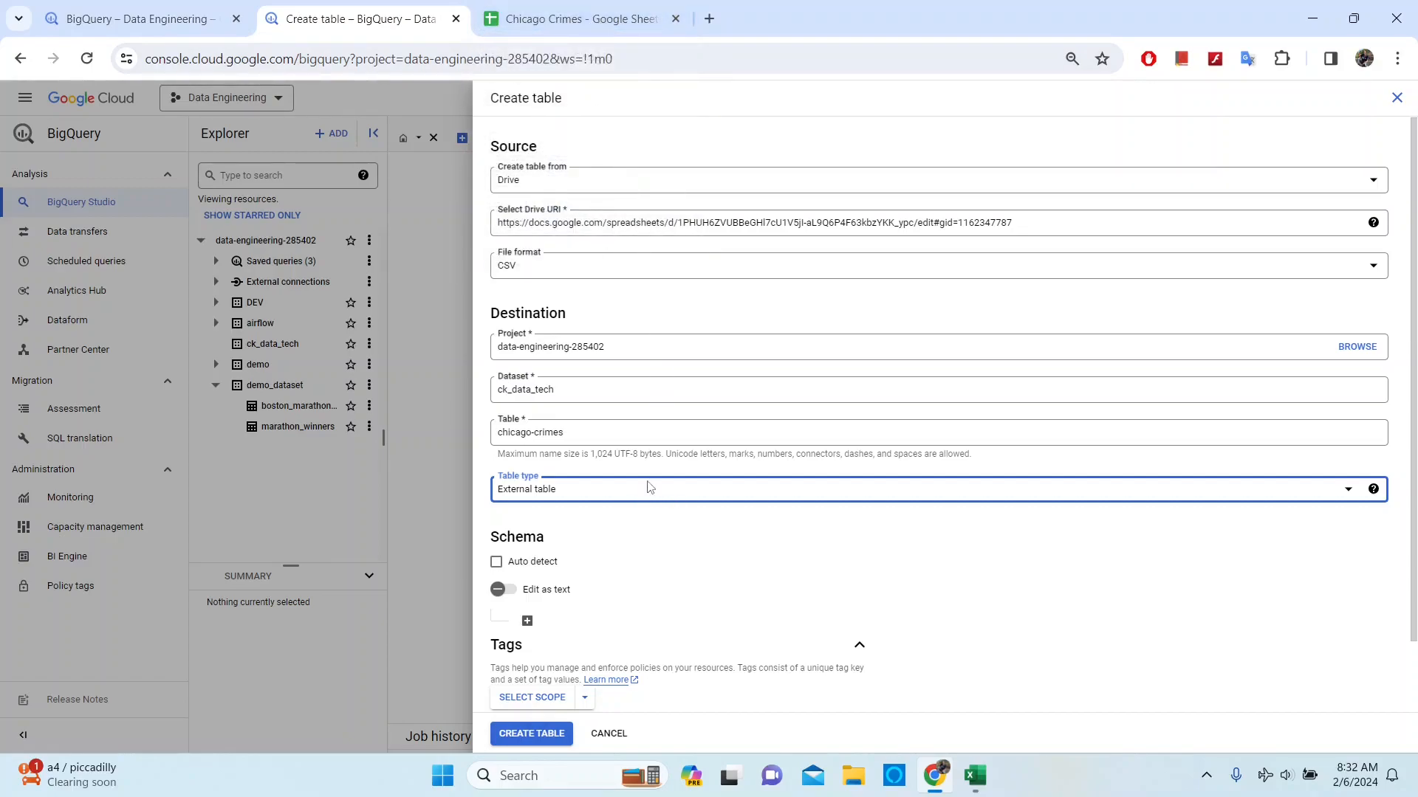
scroll(622, 539, "down", 1)
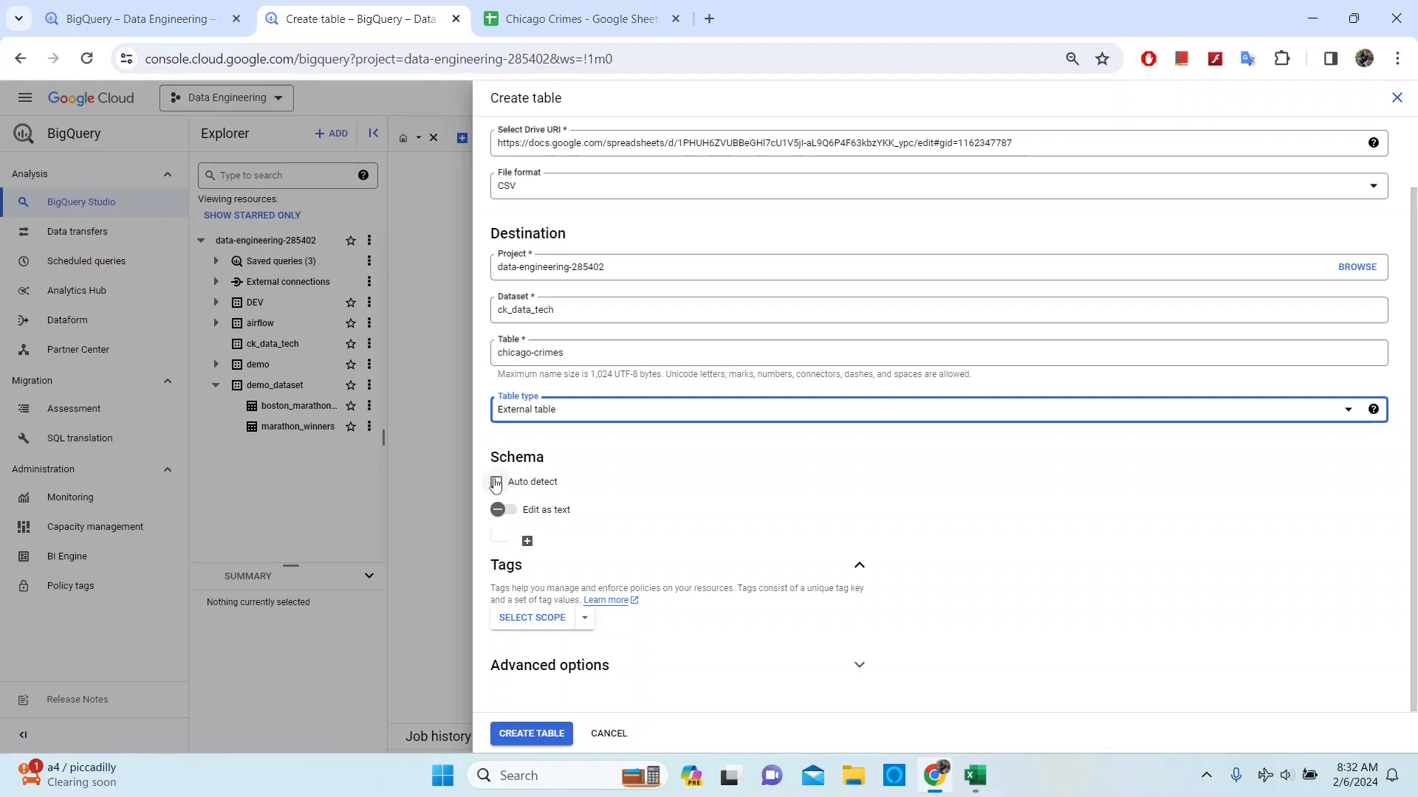
Turn on schema auto-detection and set the header rows to skip to 1 in the advanced options
left_click(496, 483)
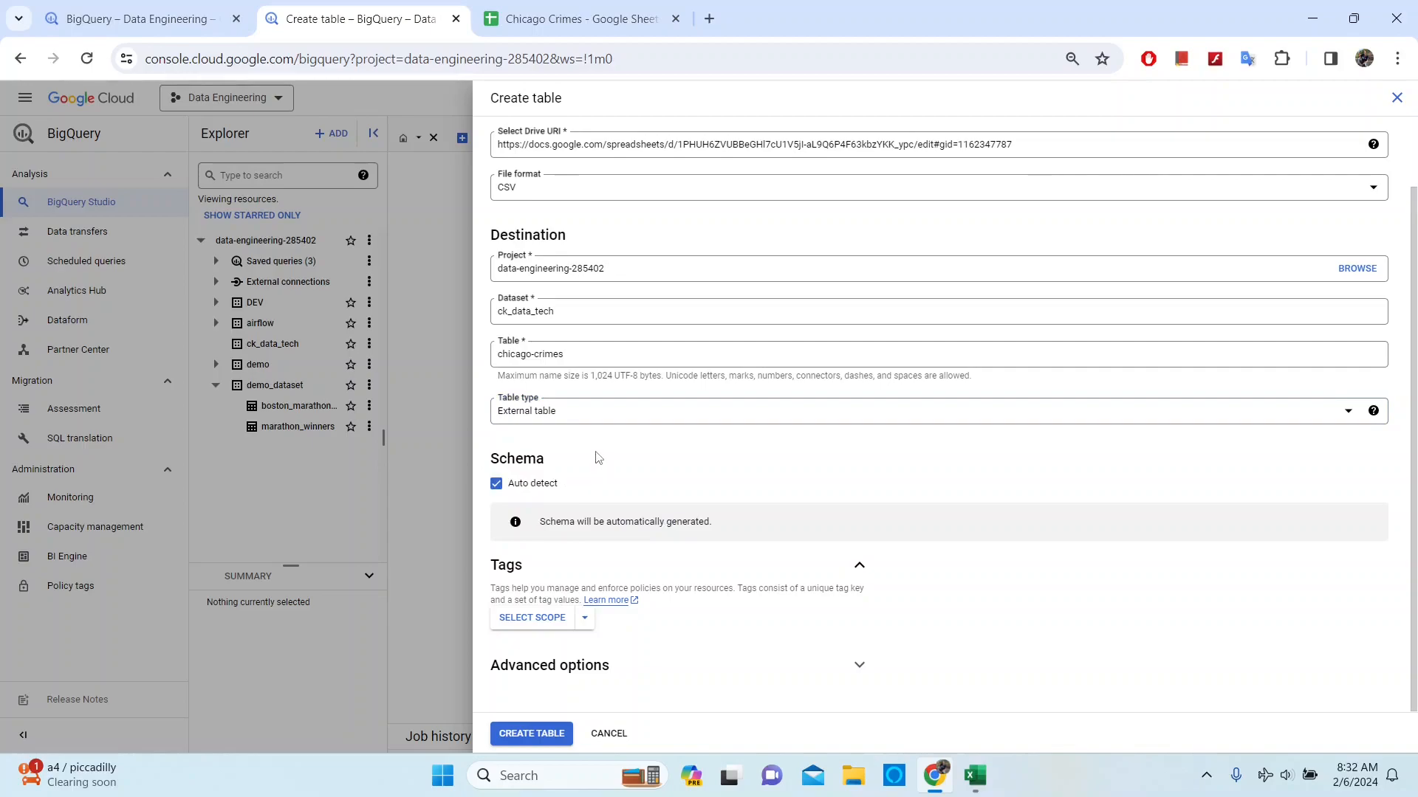
left_click(856, 669)
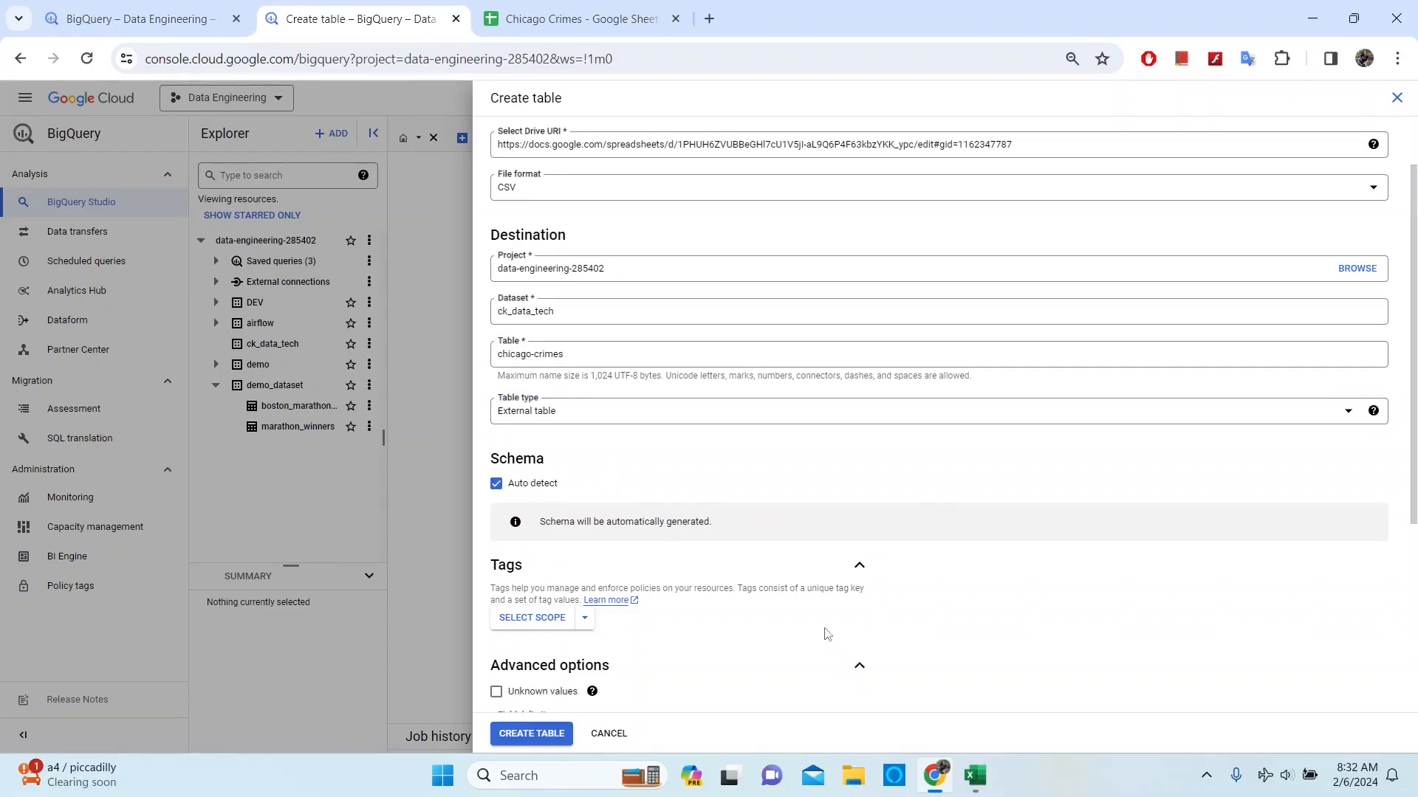
scroll(765, 493, "down", 4)
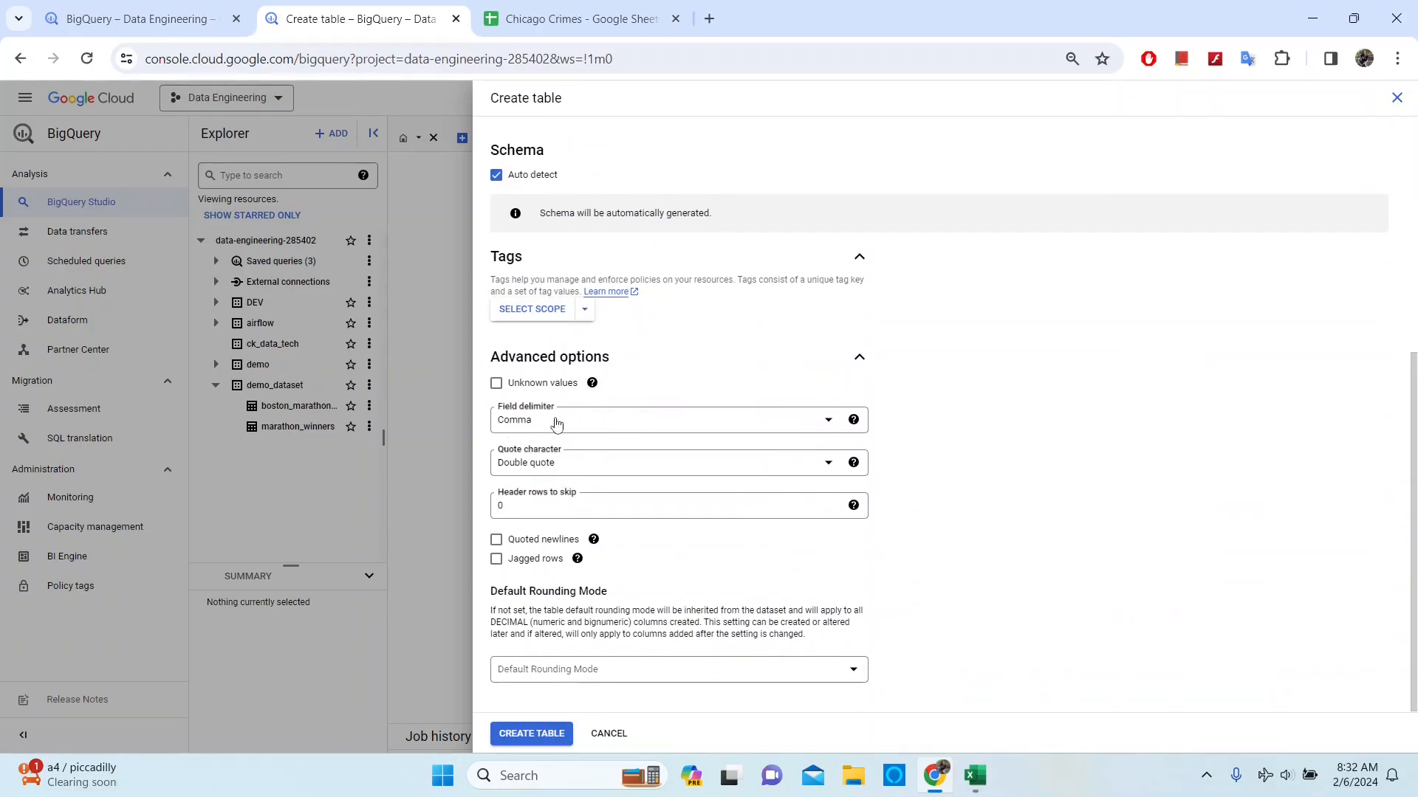
left_click(529, 507)
key("BackSpace")
type("1")
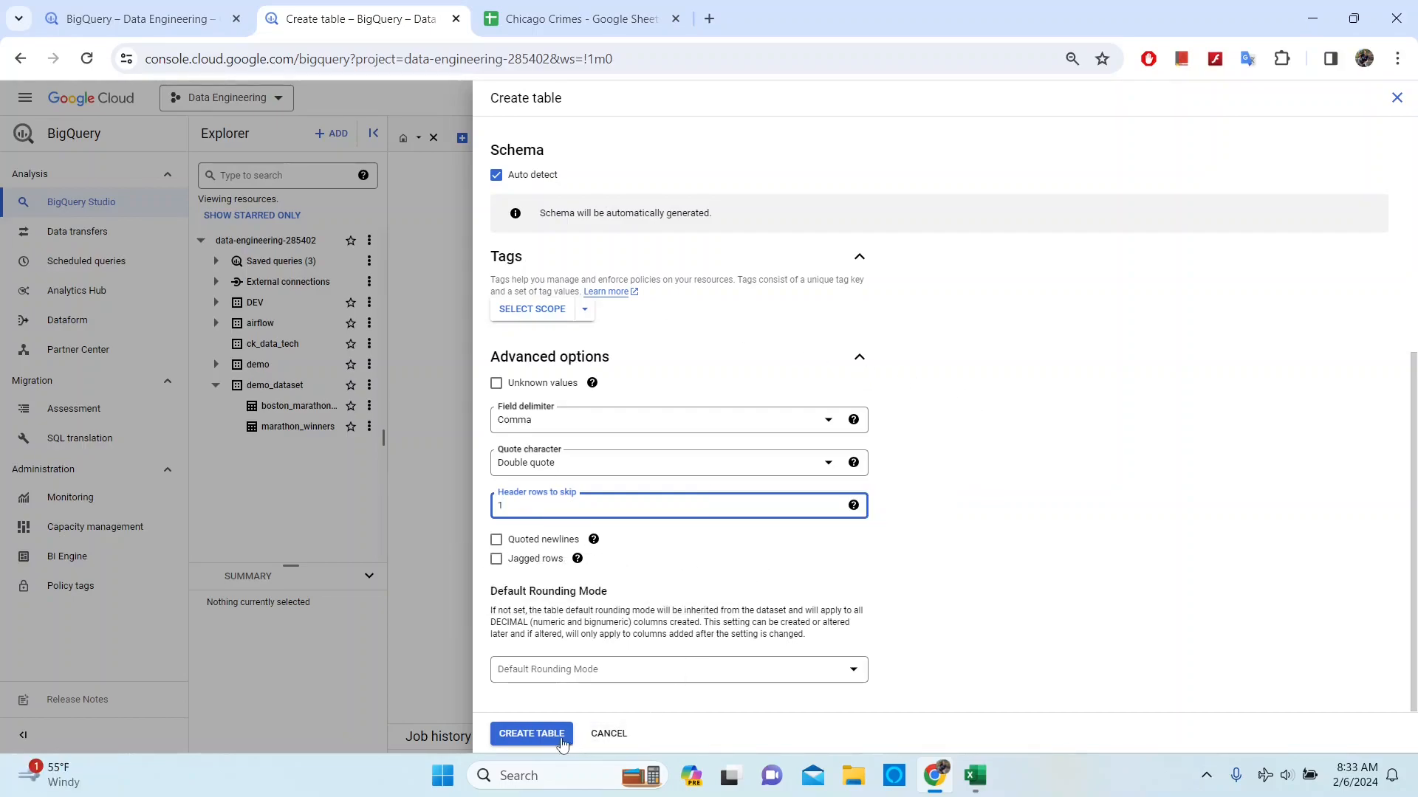
Create the chicago-crimes external table with the configured settings and dismiss the notification
left_click(550, 738)
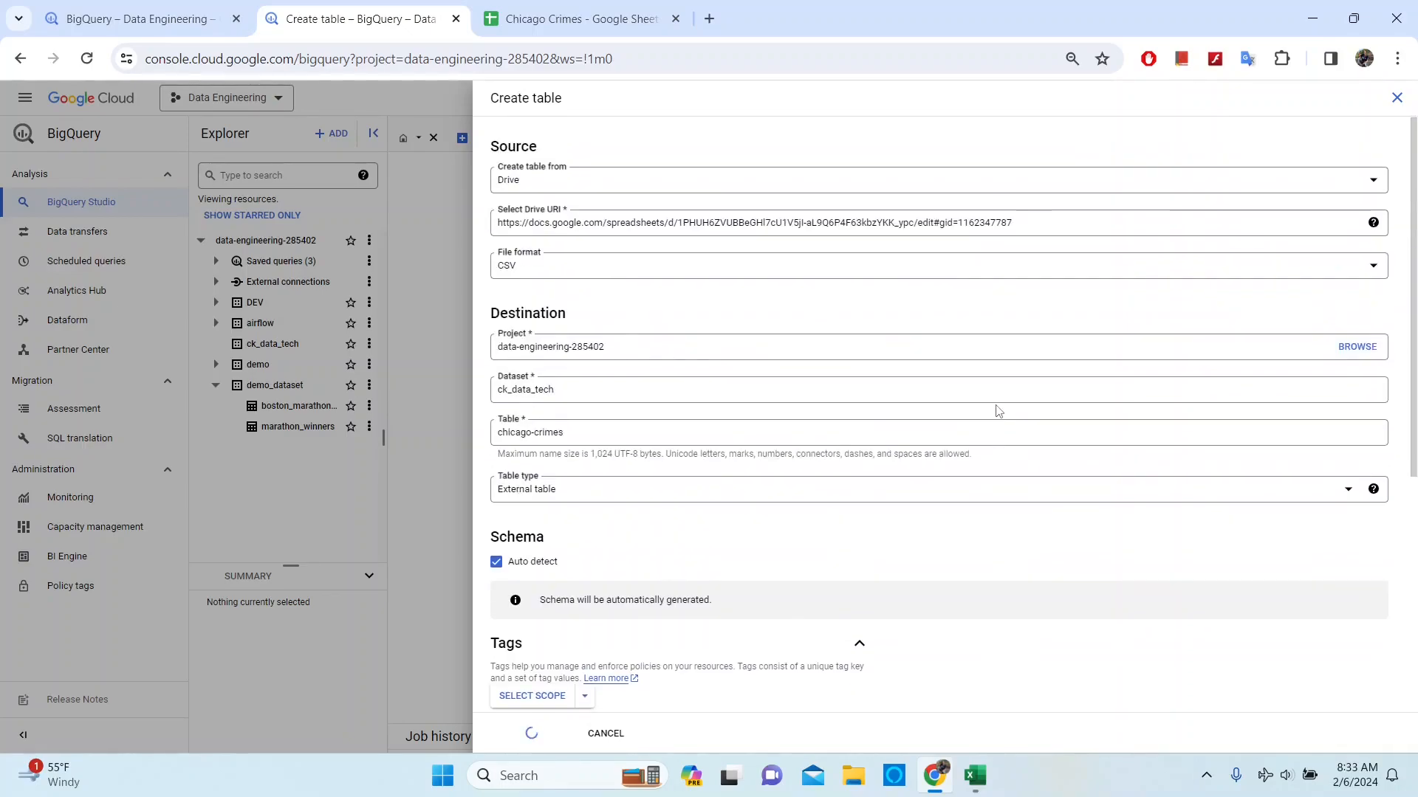
scroll(950, 458, "down", 5)
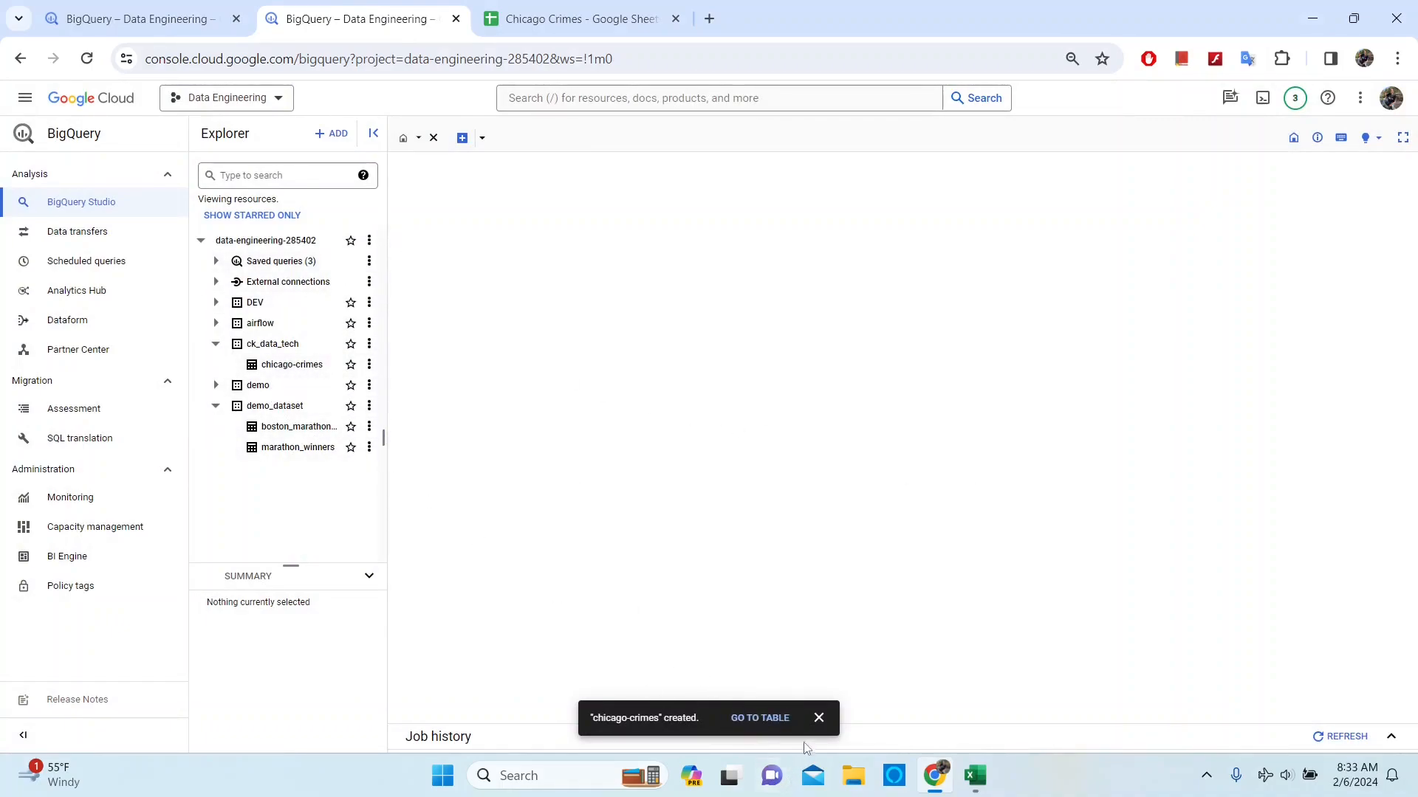
left_click(818, 717)
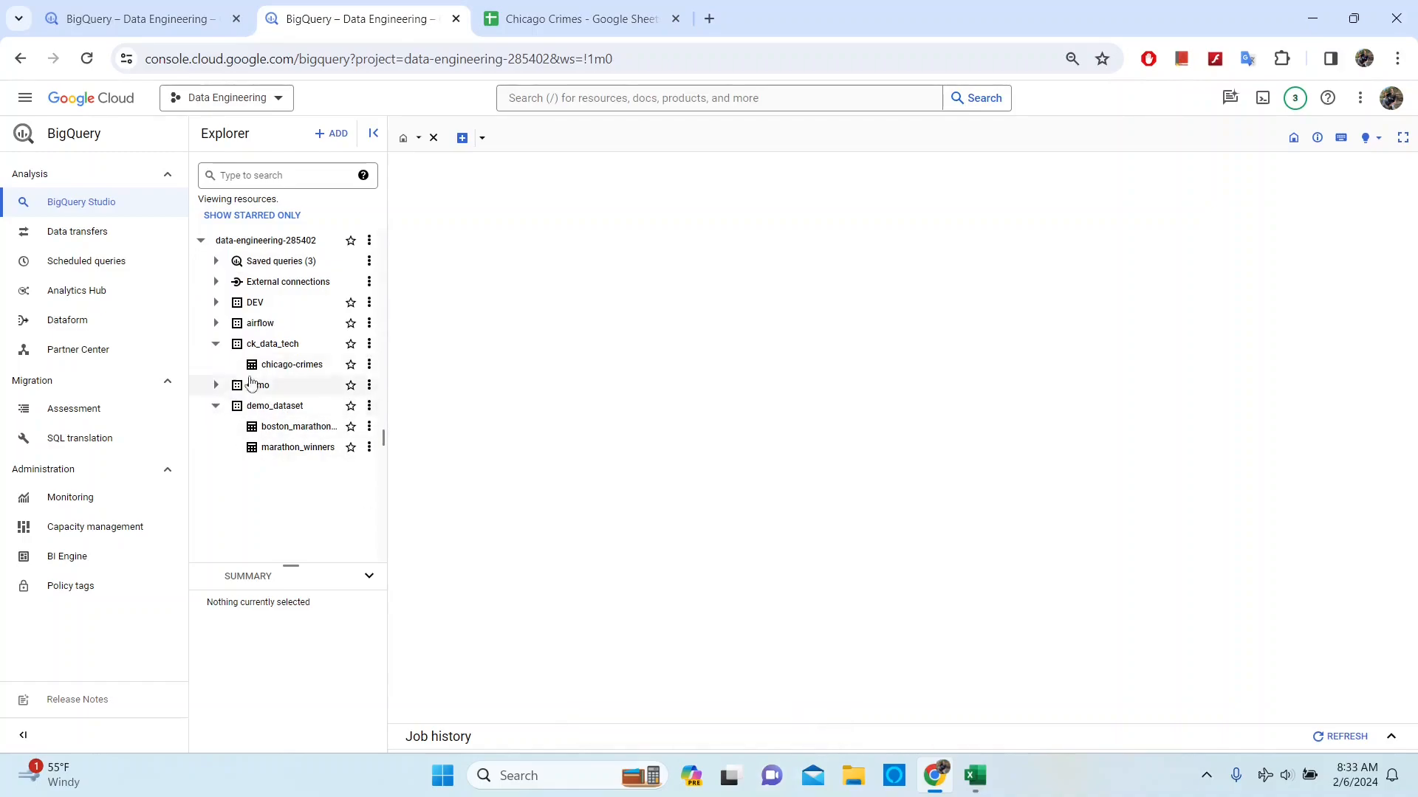
Open the chicago-crimes table in the ck_data_tech dataset and review the field names and types in its schema
left_click(290, 371)
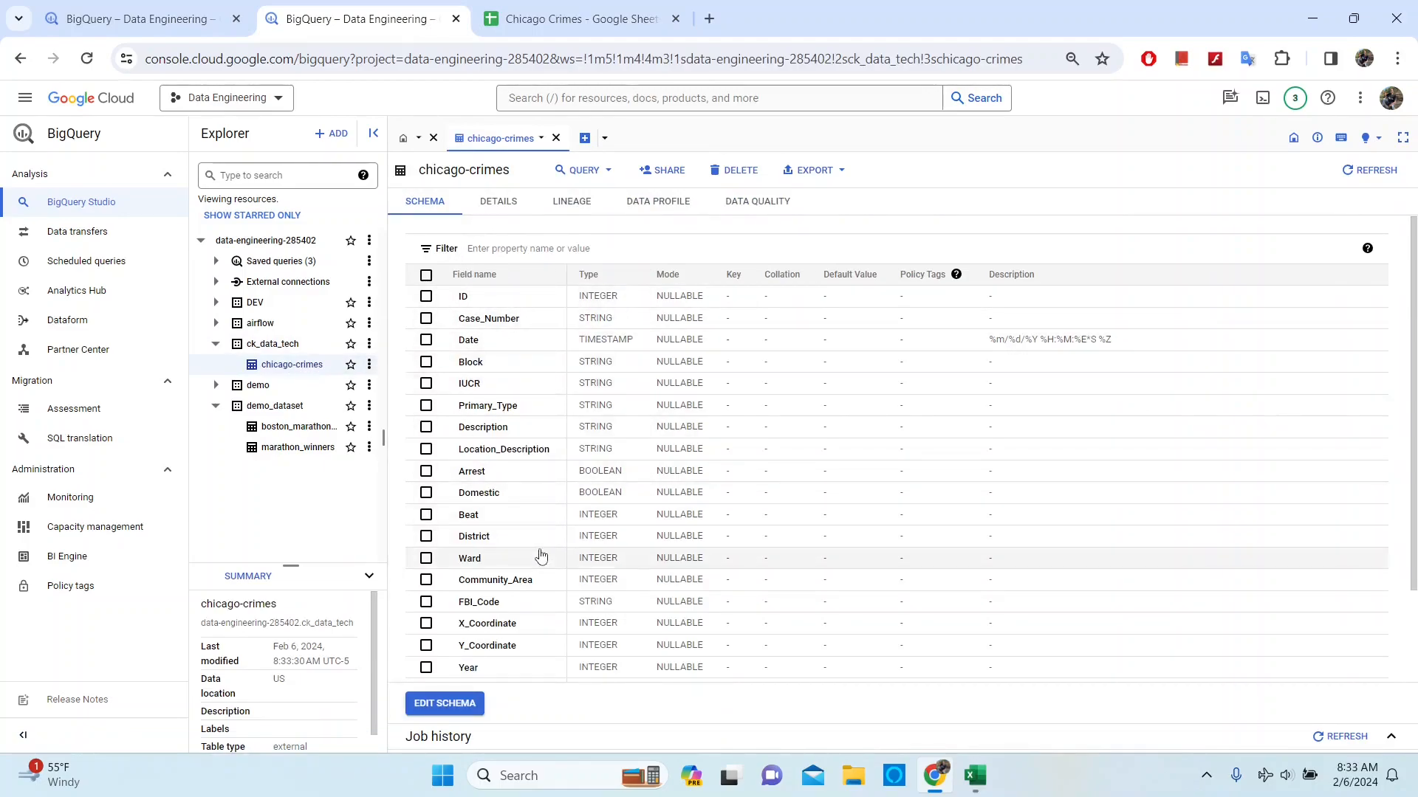
scroll(540, 555, "down", 2)
scroll(538, 532, "up", 2)
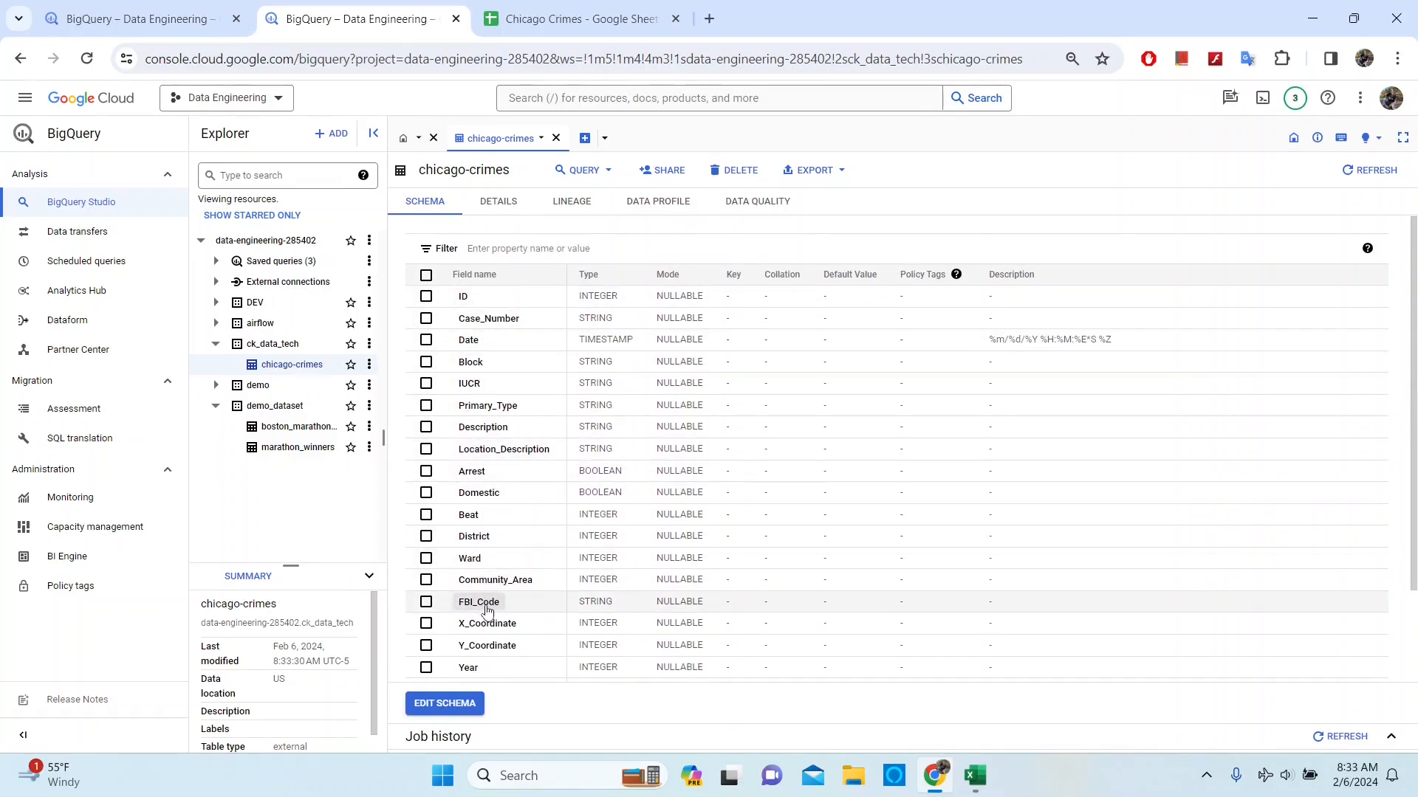
scroll(487, 611, "down", 2)
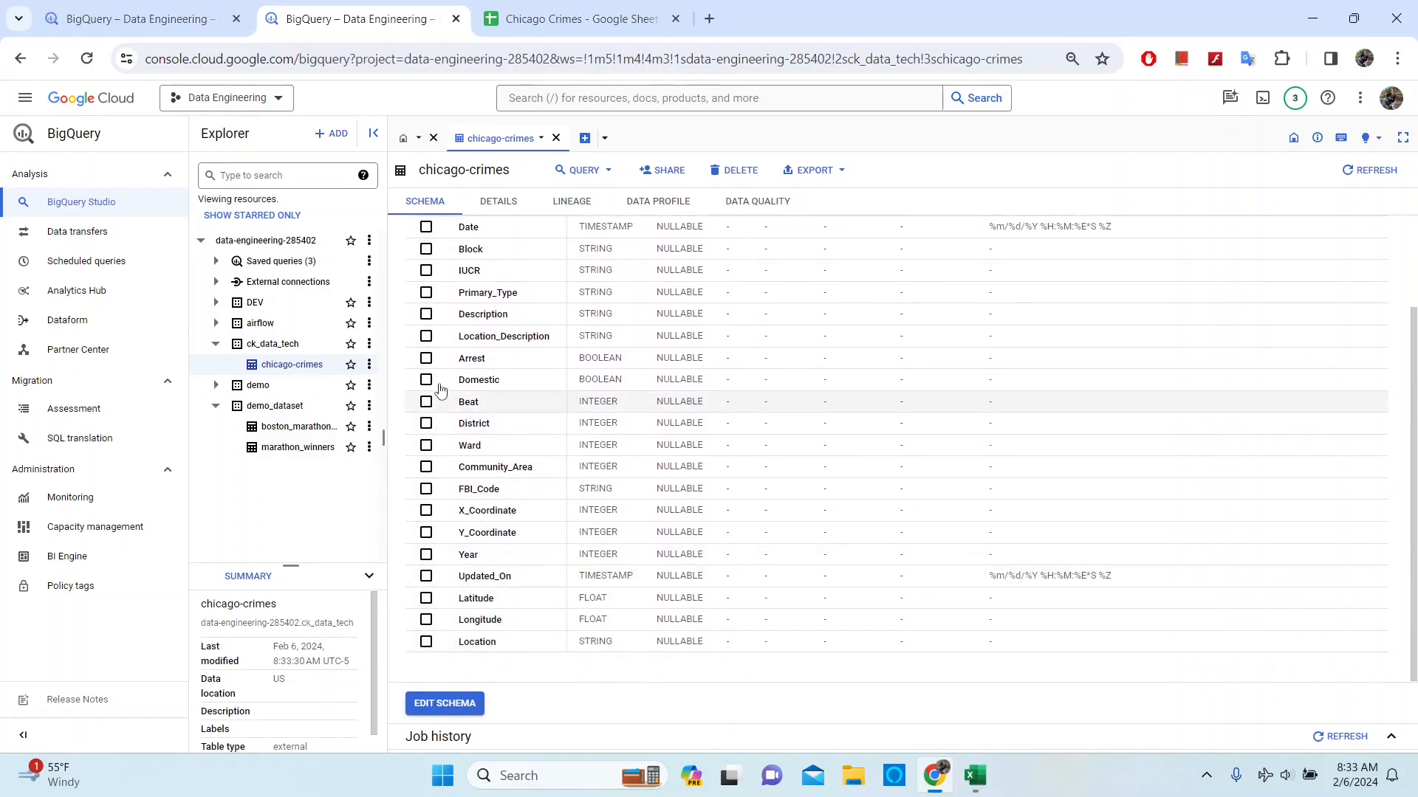
scroll(458, 336, "up", 2)
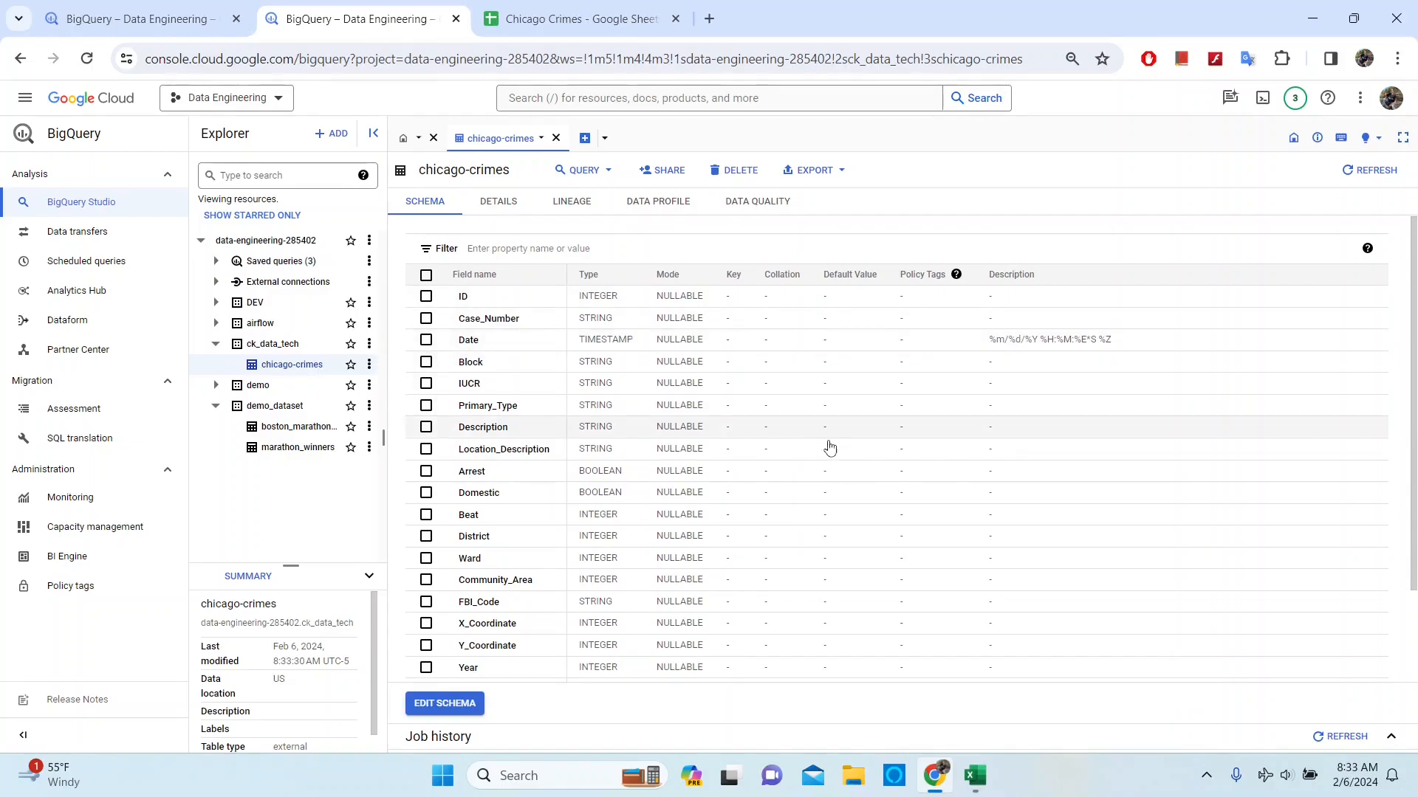
scroll(554, 500, "down", 3)
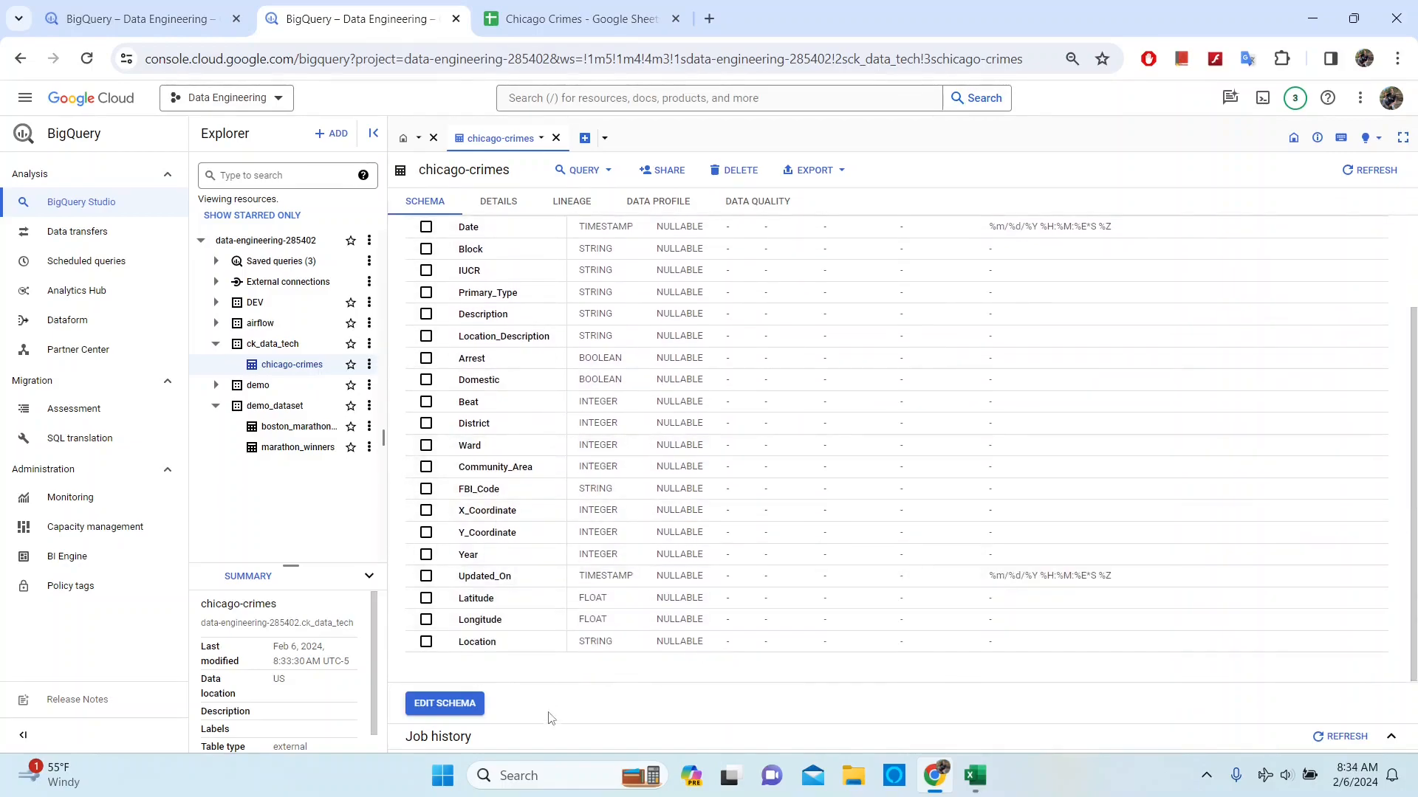
scroll(532, 468, "up", 3)
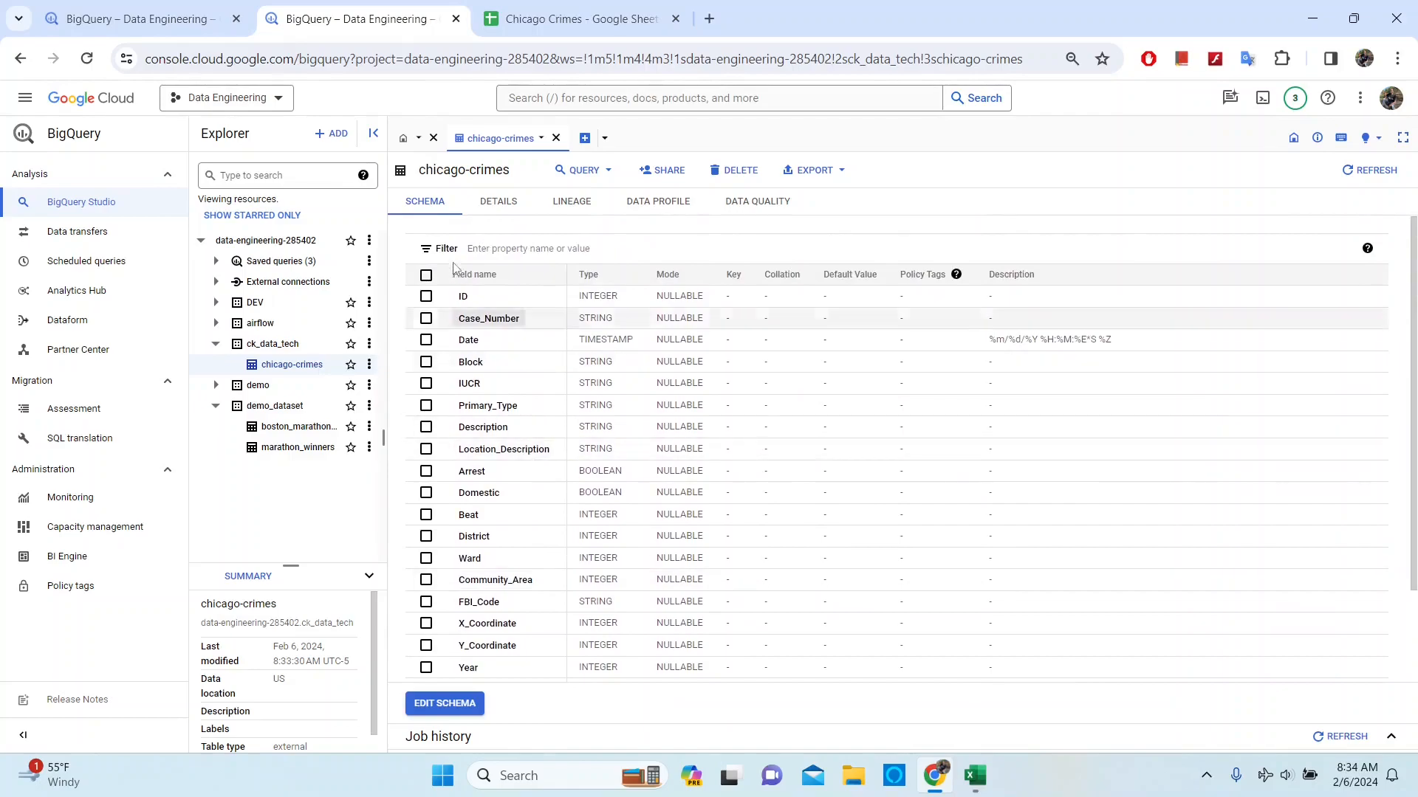
Check the chicago-crimes table details, open its source URI to view the linked Google Sheet, and return to BigQuery
left_click(500, 203)
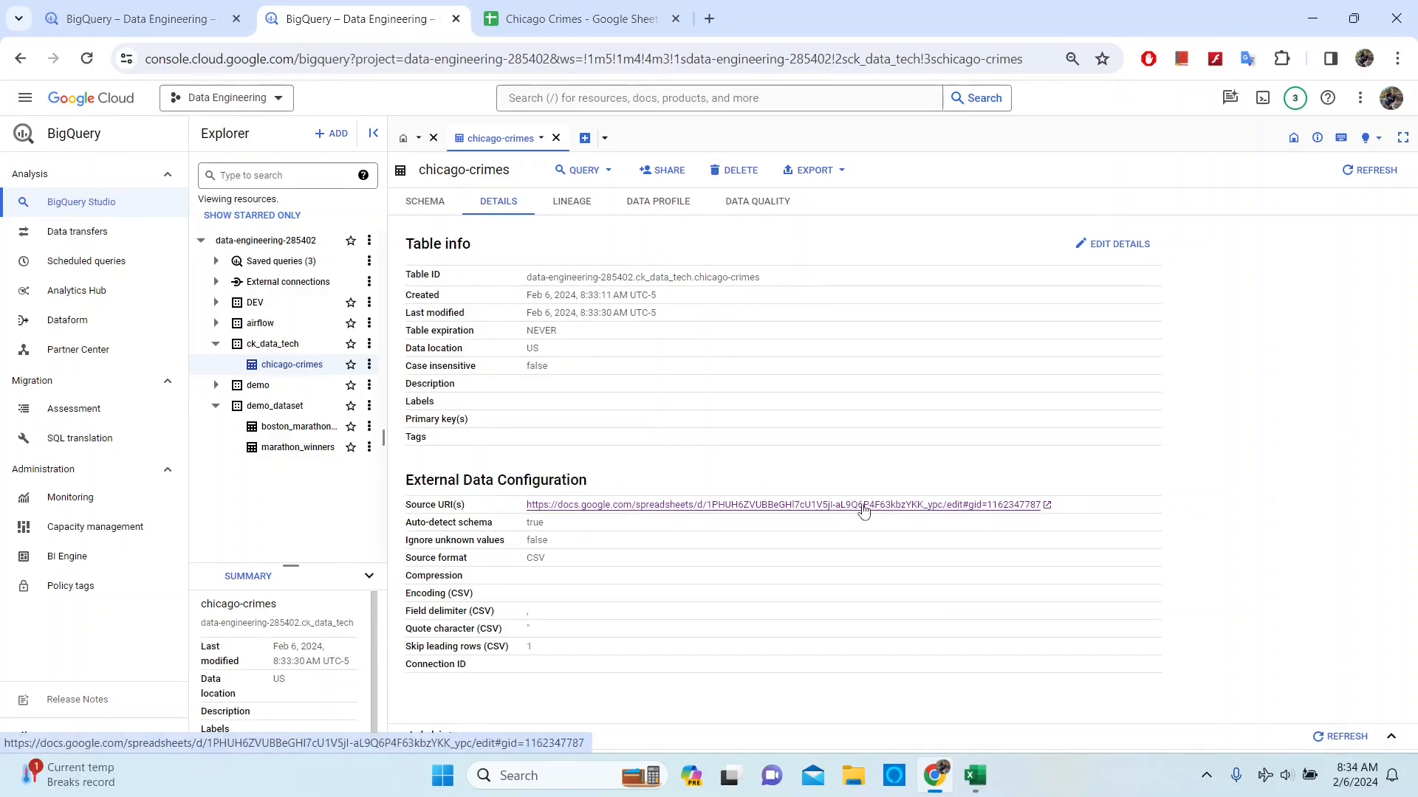
left_click(726, 507)
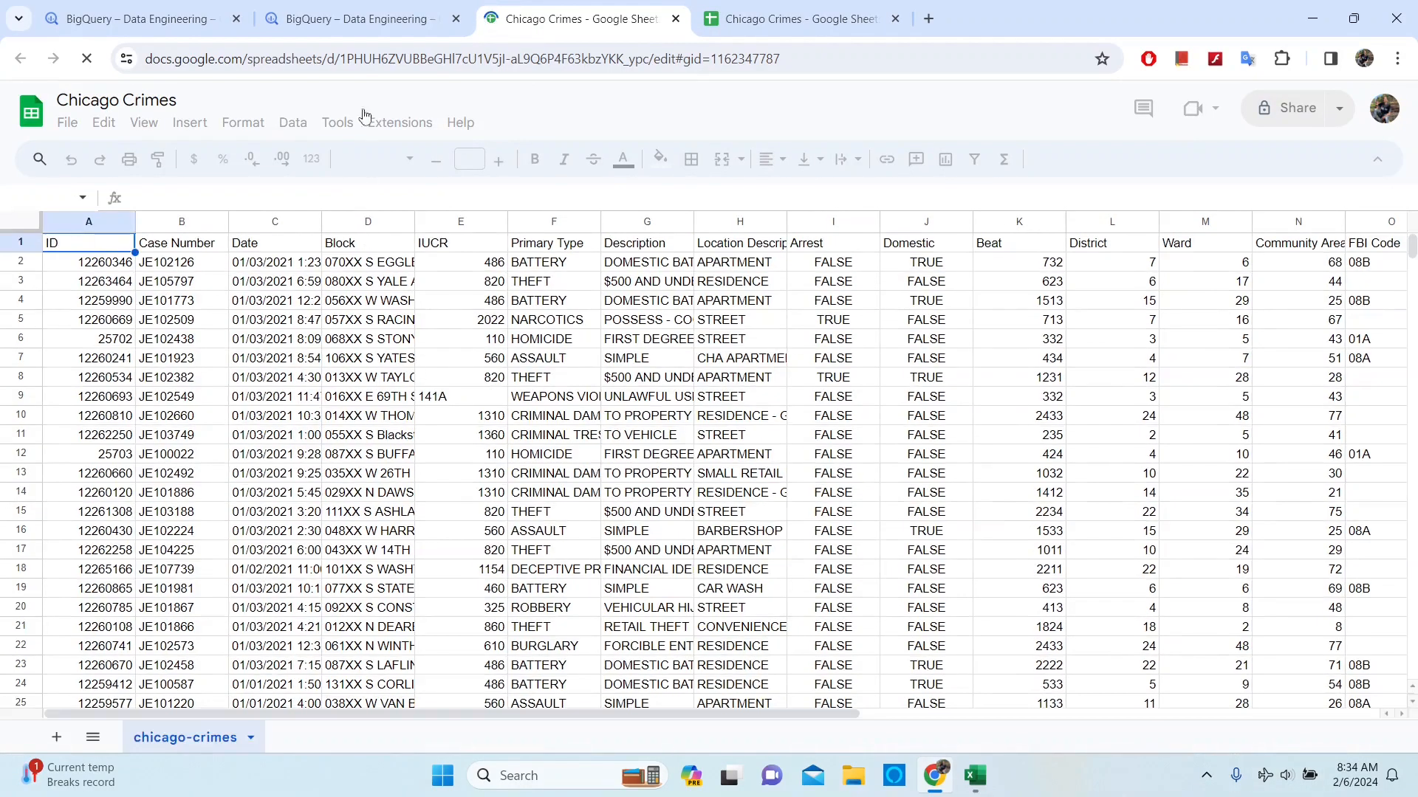
left_click(377, 19)
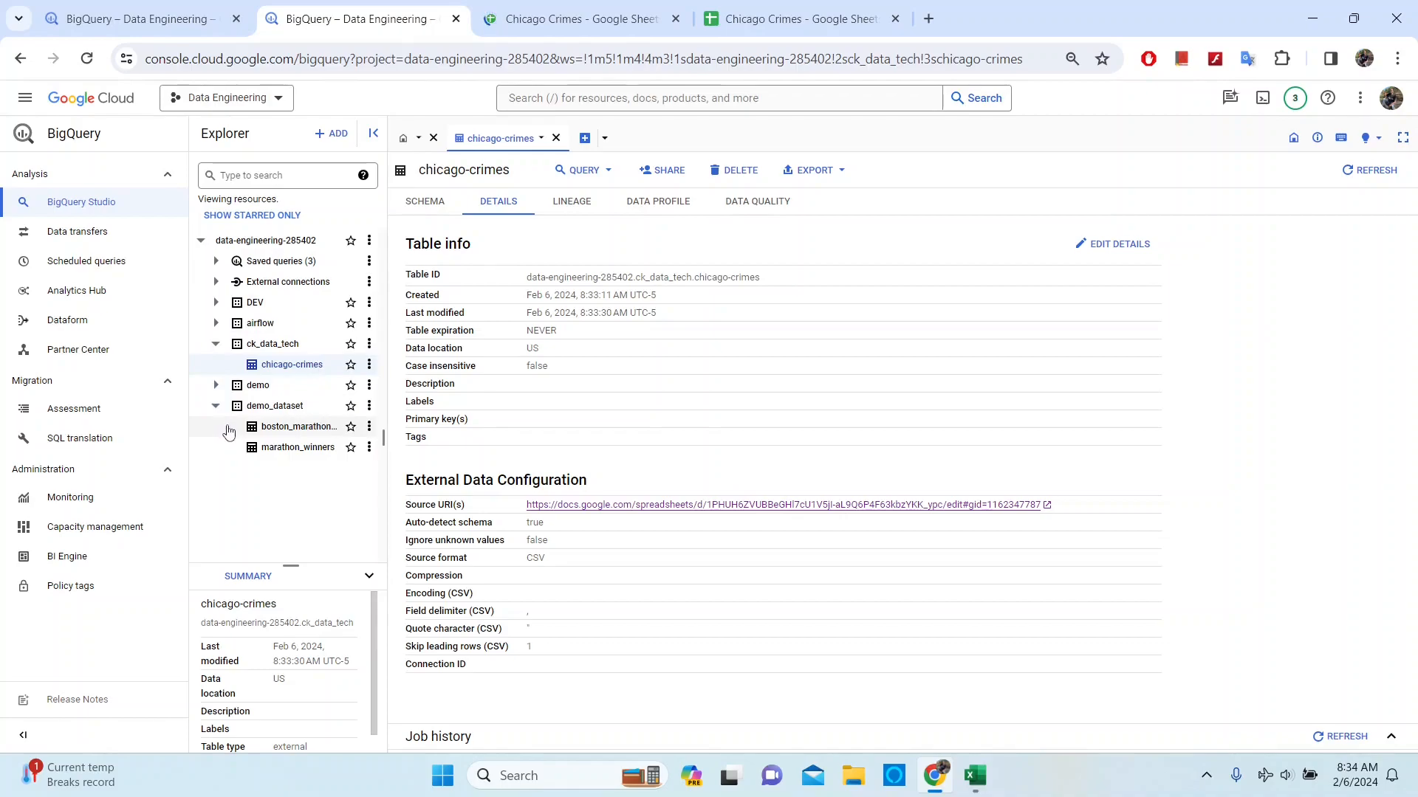
Examine the schema, details and data preview of the marathon_winners table in demo_dataset for comparison
left_click(279, 450)
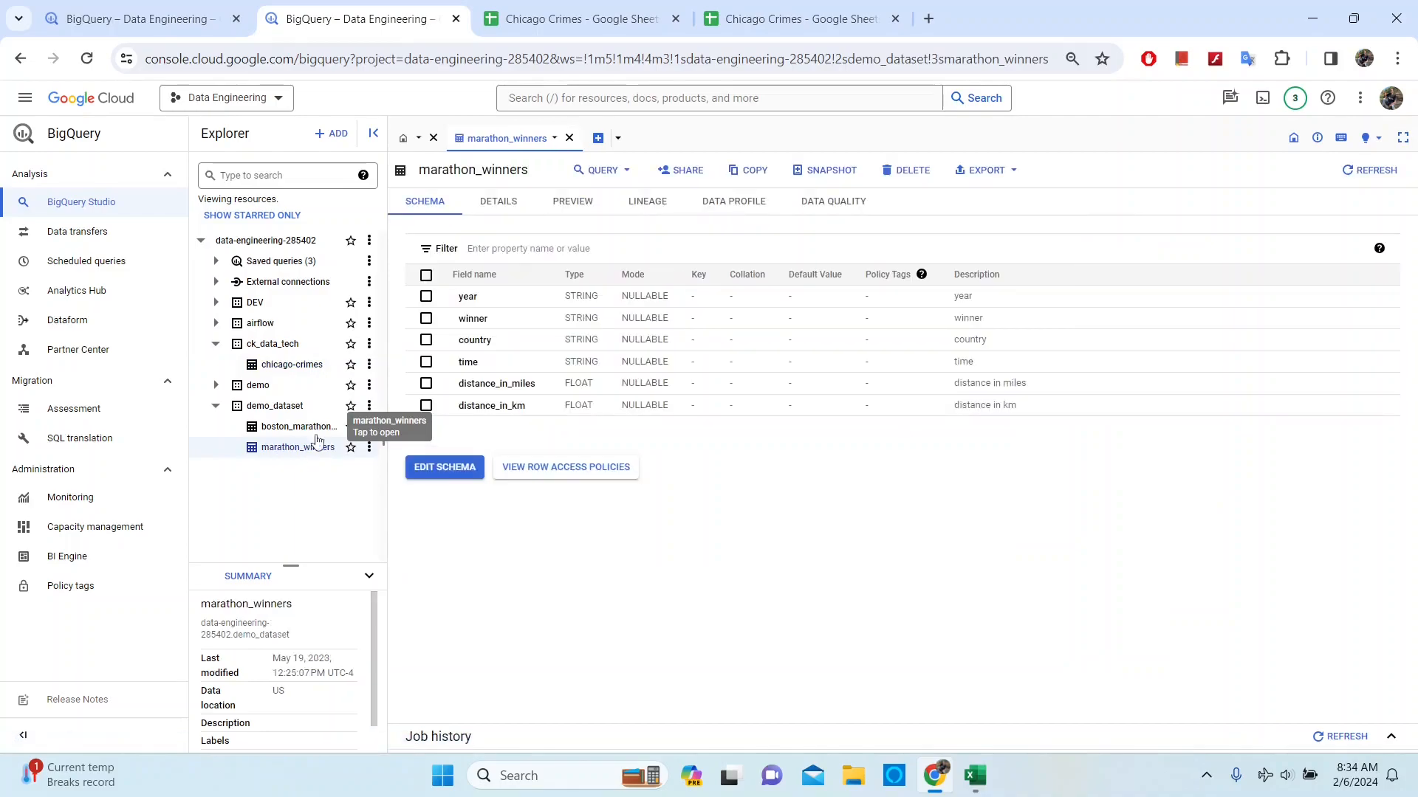
left_click(502, 205)
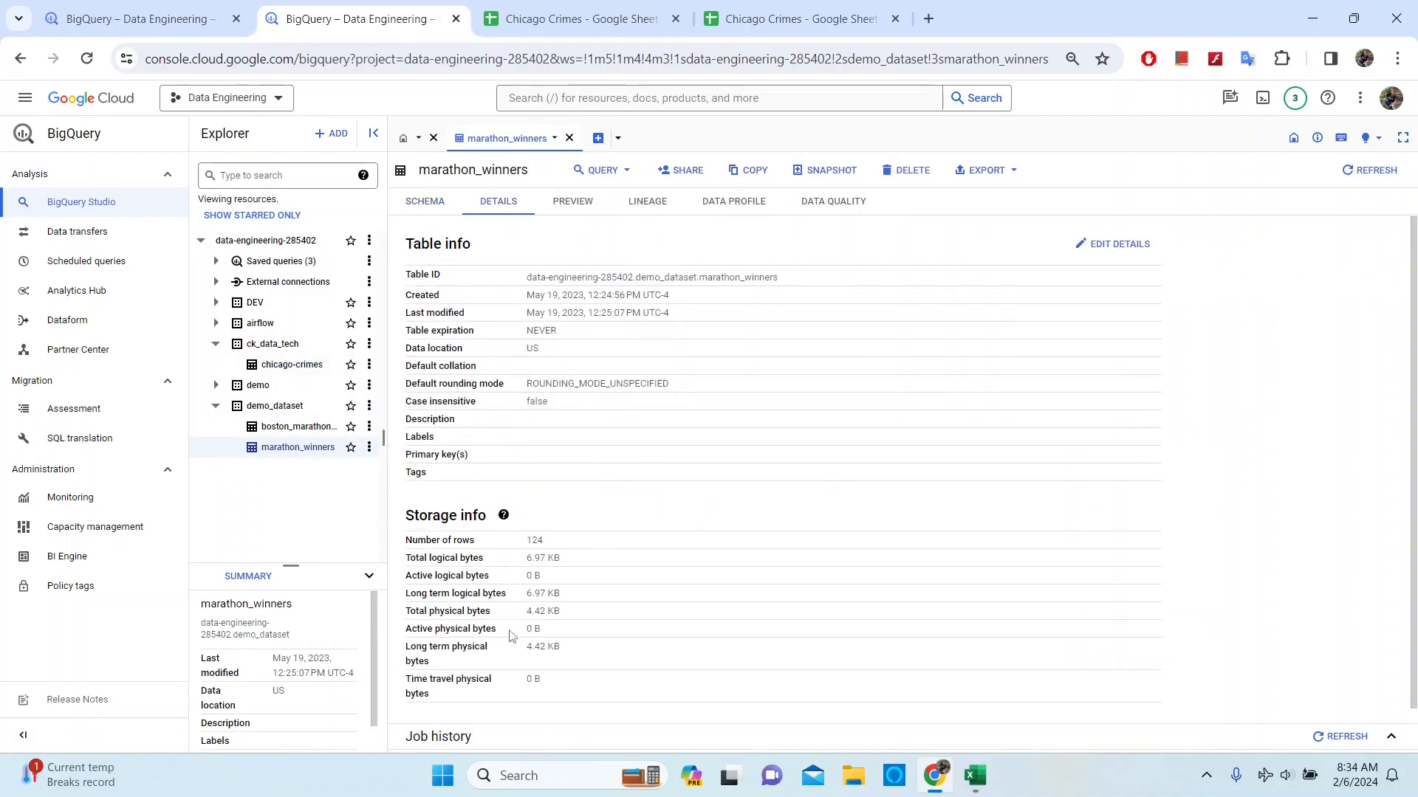
left_click(425, 206)
left_click(497, 201)
left_click(578, 206)
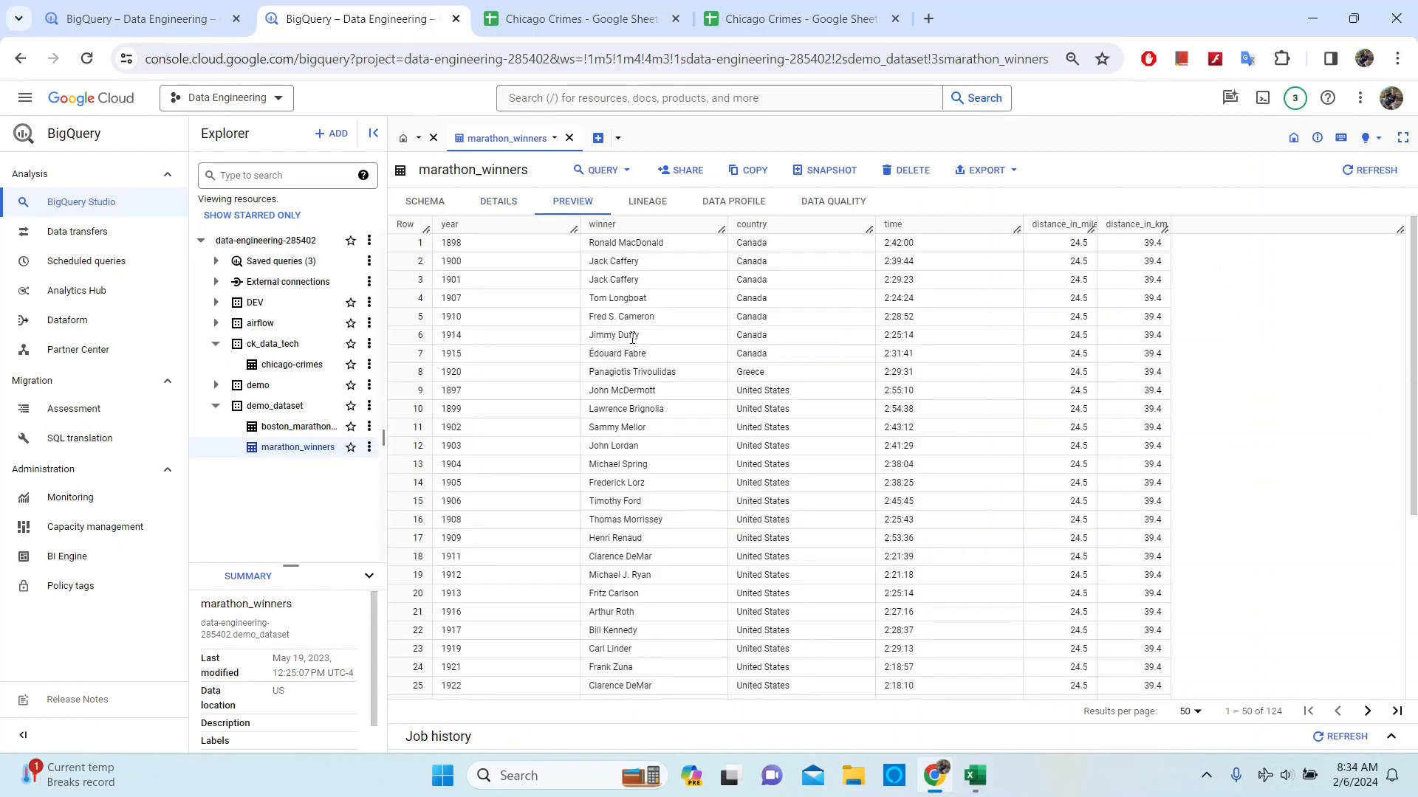
scroll(694, 452, "down", 5)
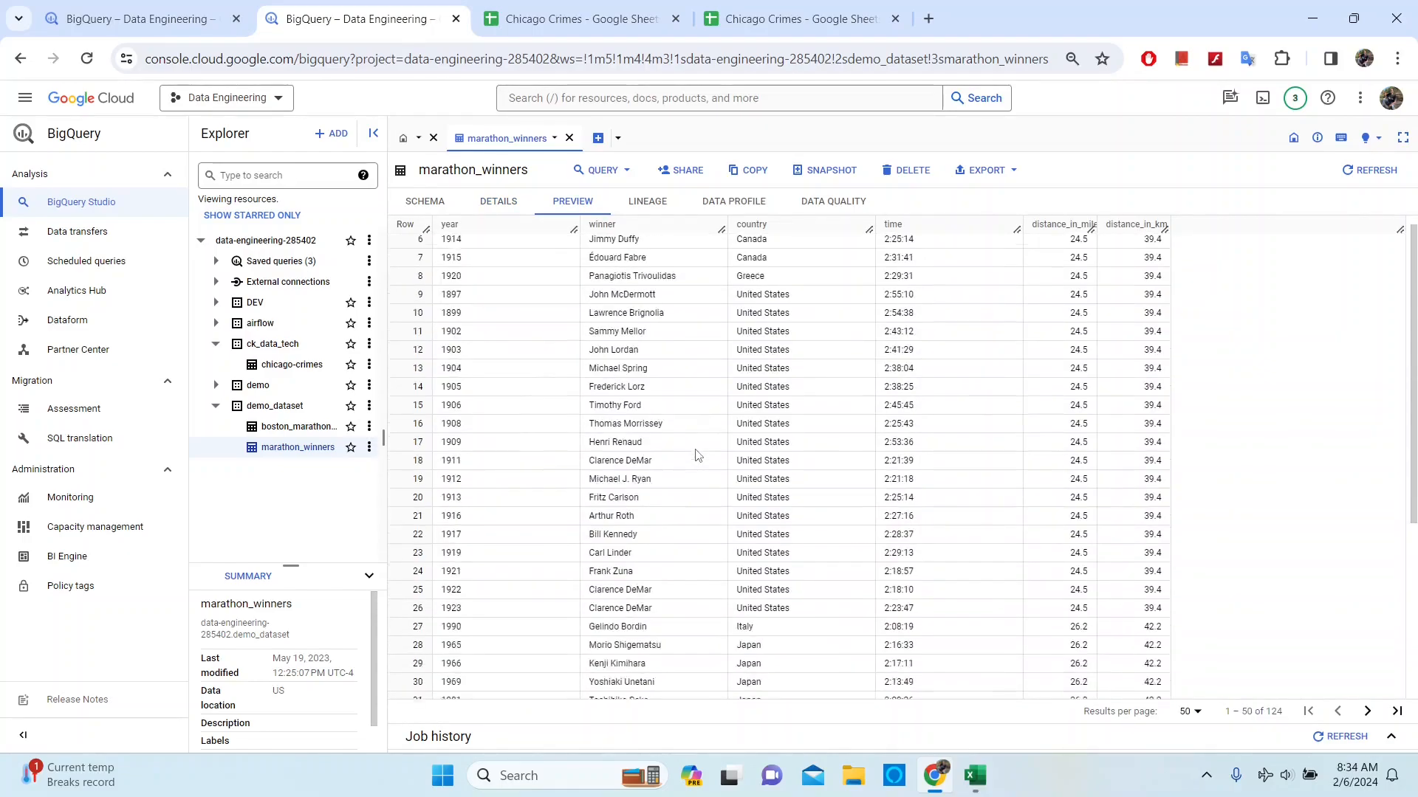
scroll(696, 455, "up", 5)
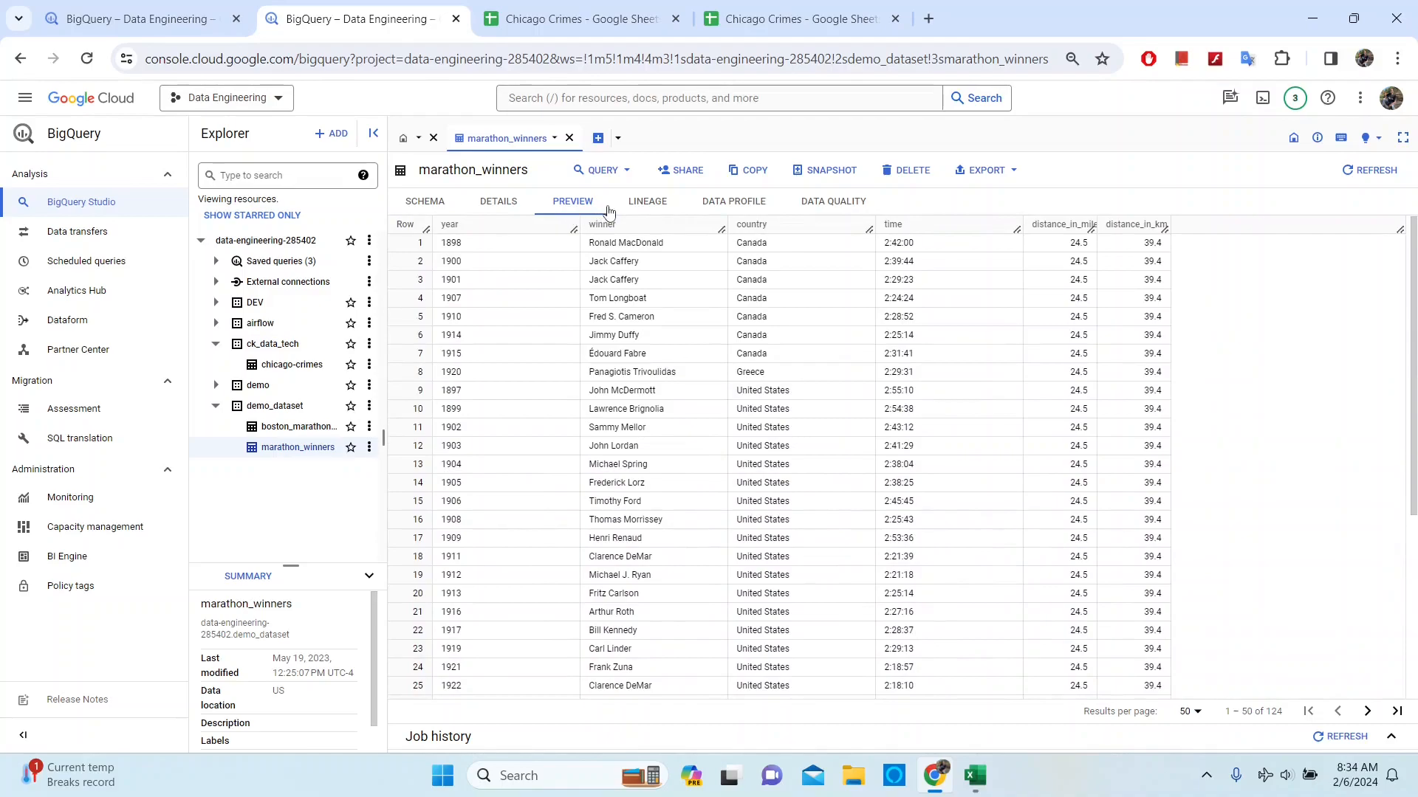
Review the lineage, data profile, data quality and details views of the chicago-crimes table
left_click(292, 366)
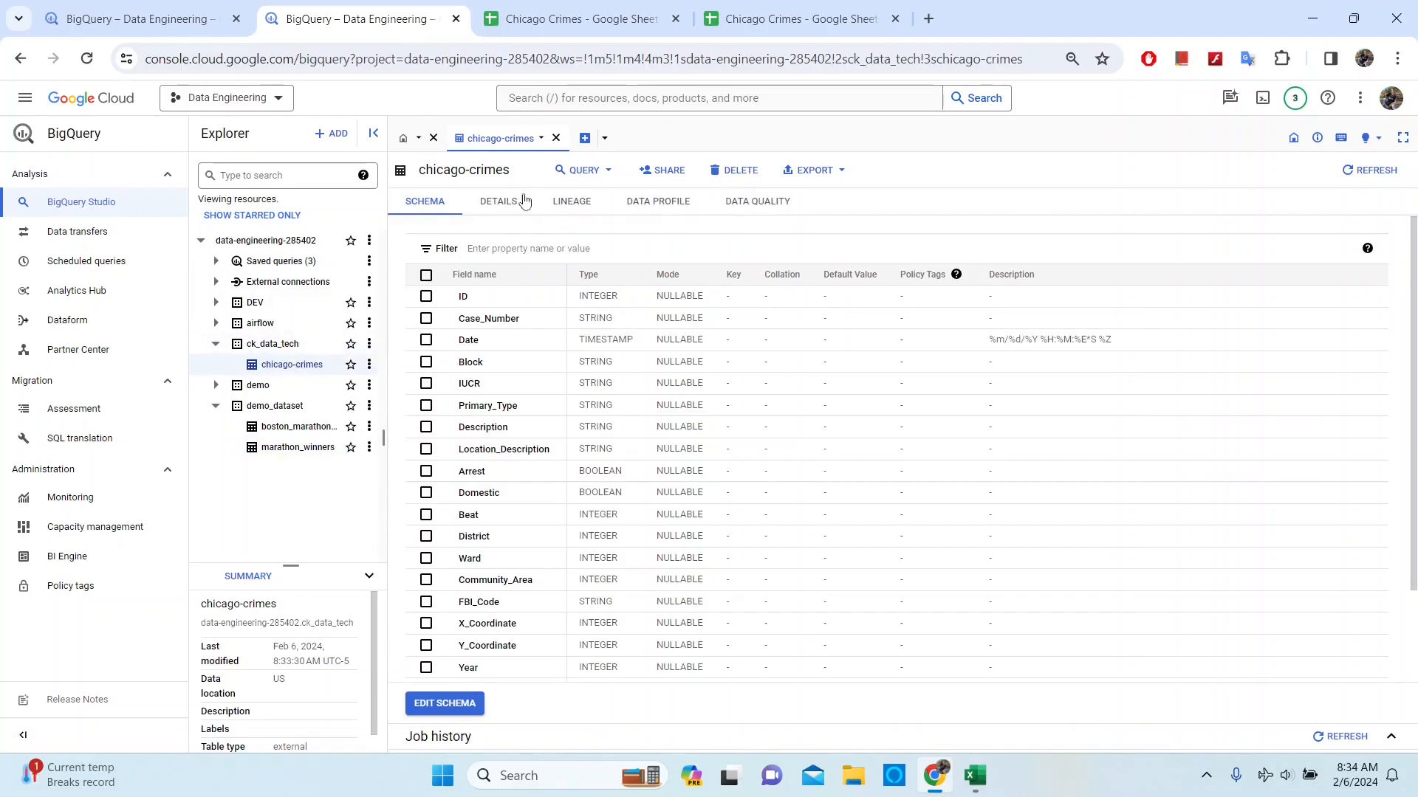
left_click(580, 207)
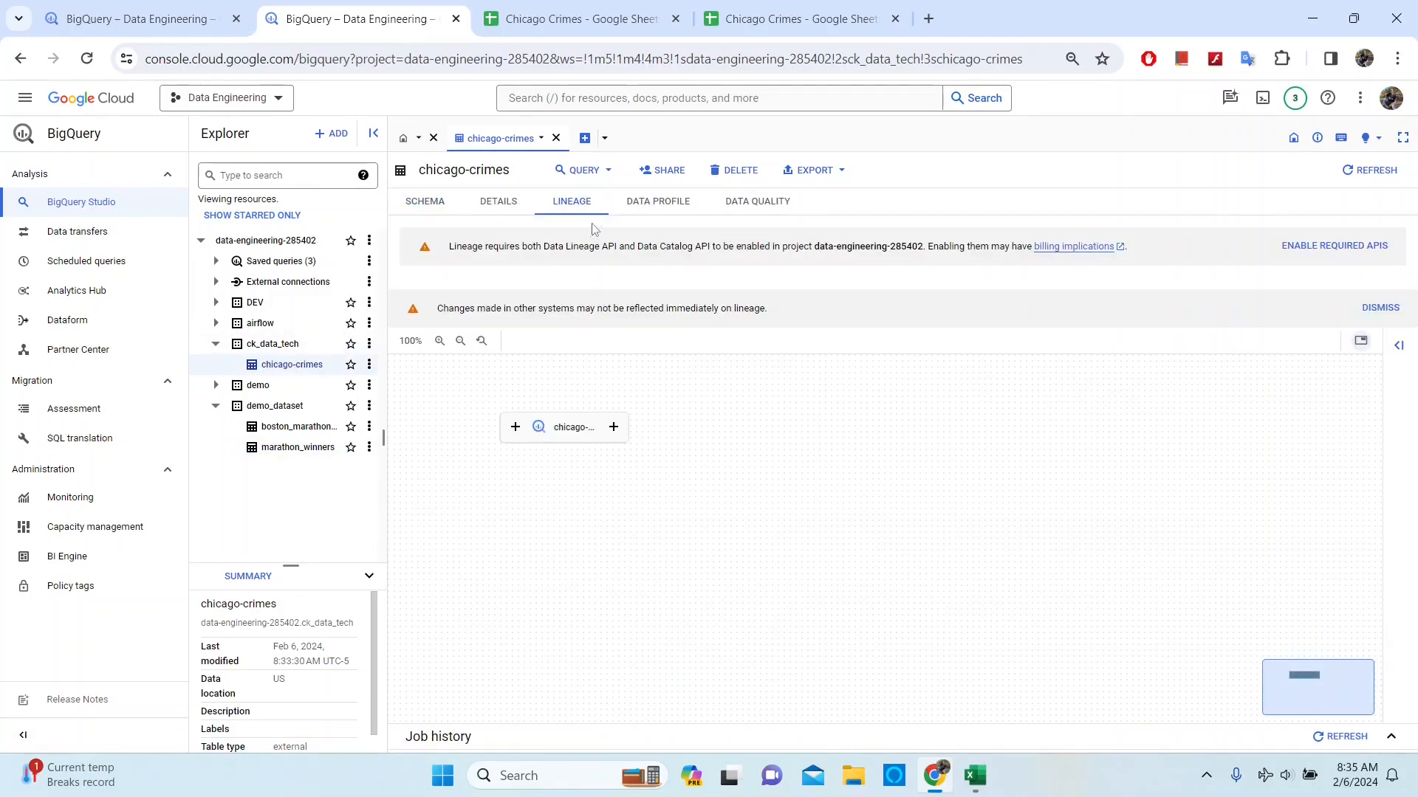
left_click(665, 210)
left_click(760, 209)
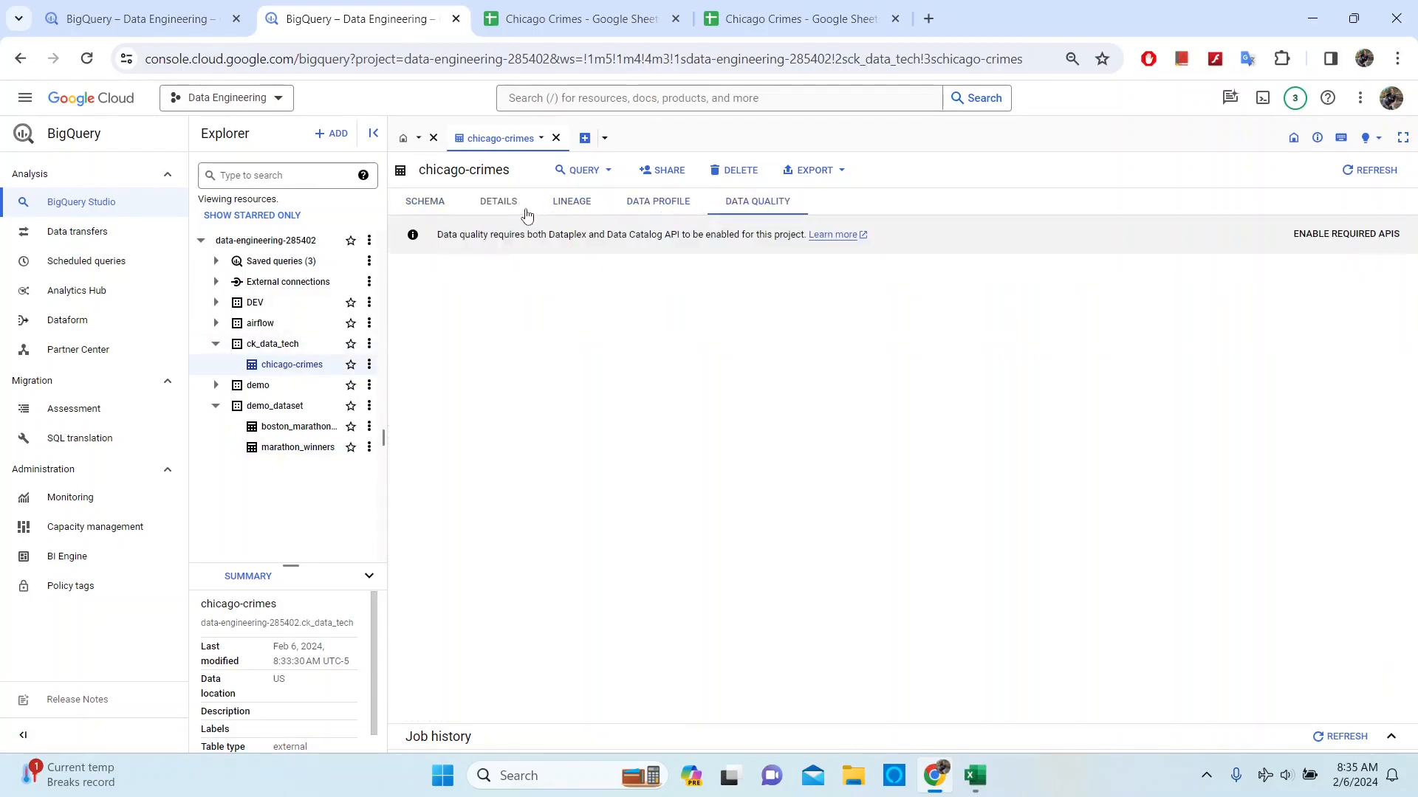
left_click(496, 209)
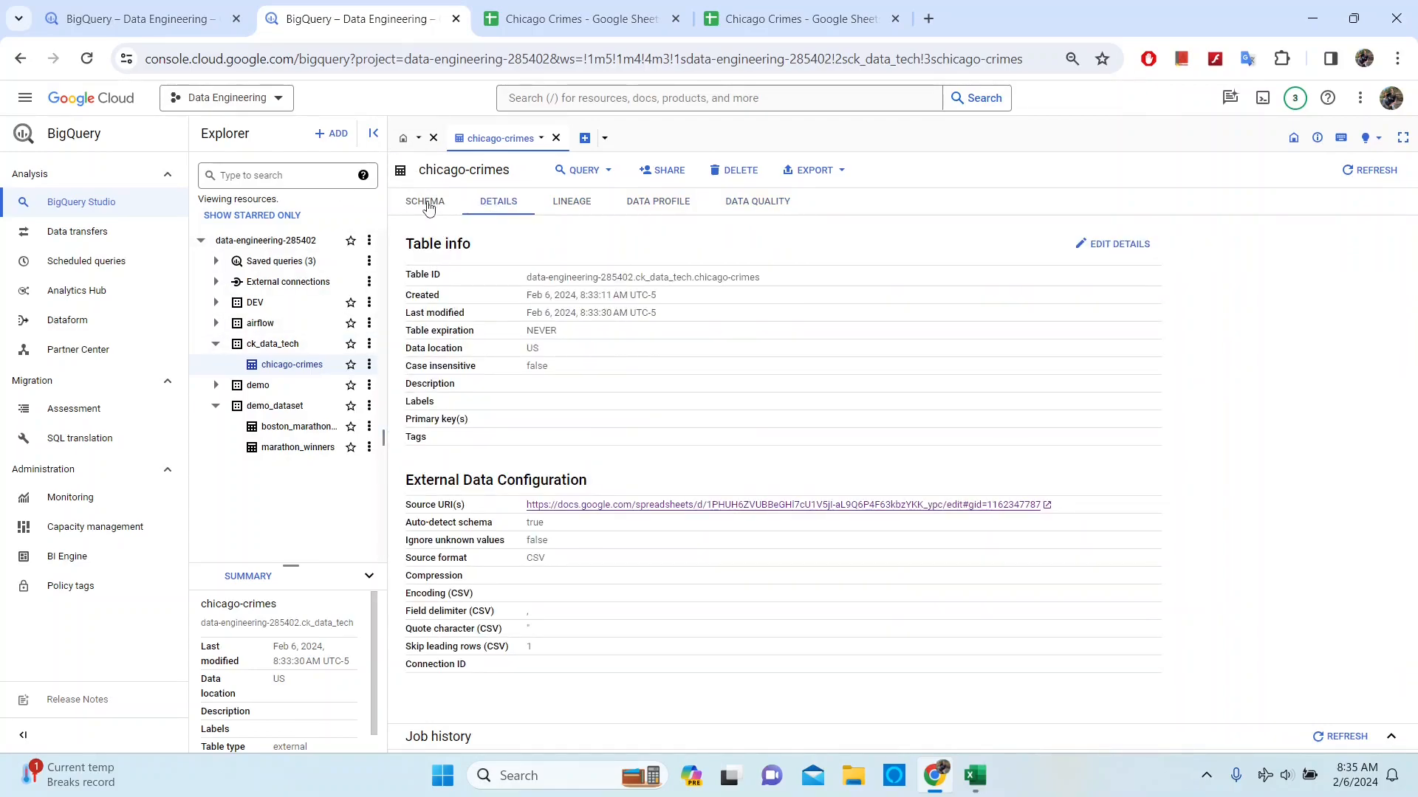
Run a query selecting all columns (*) from chicago-crimes with LIMIT 1000, and enlarge the query results area
left_click(603, 178)
left_click(585, 198)
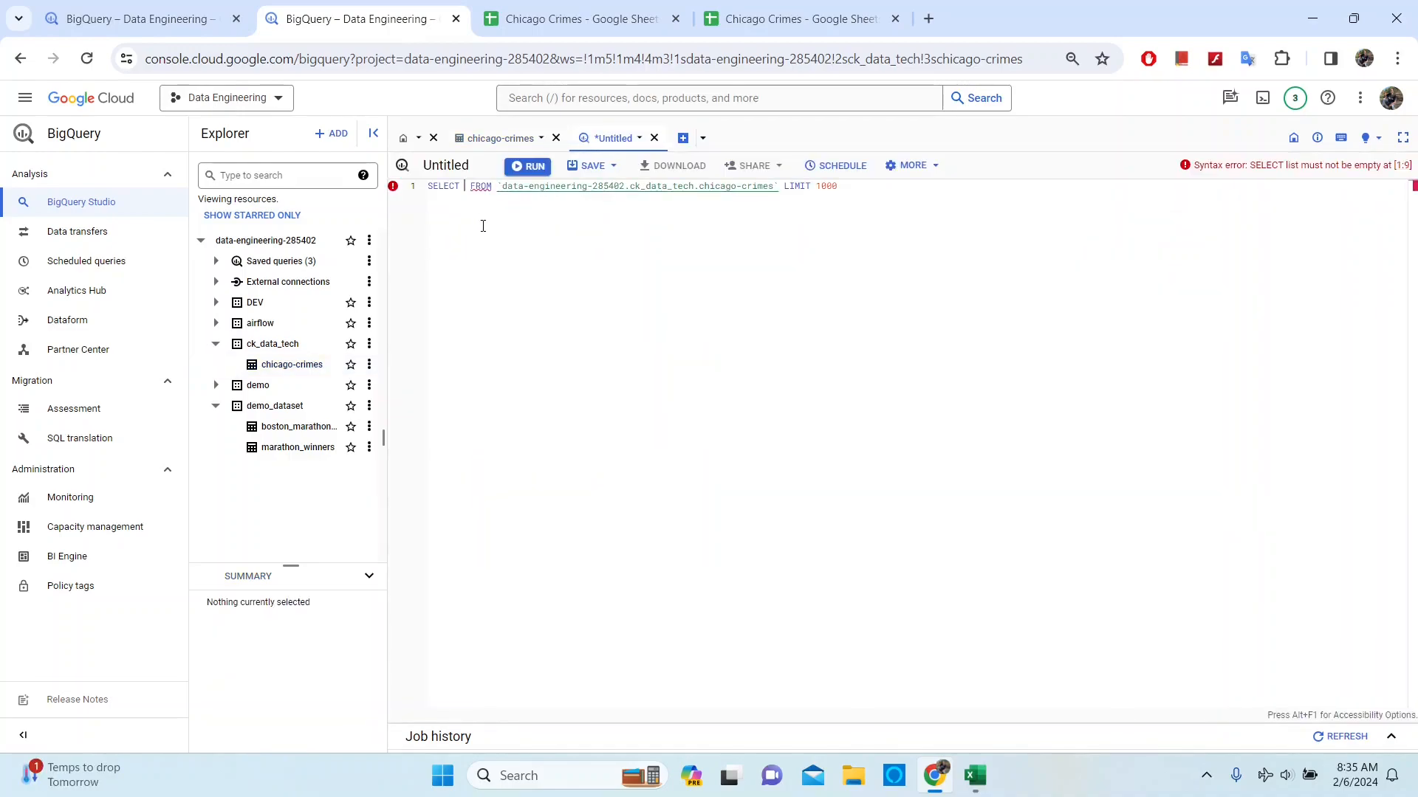
type("*")
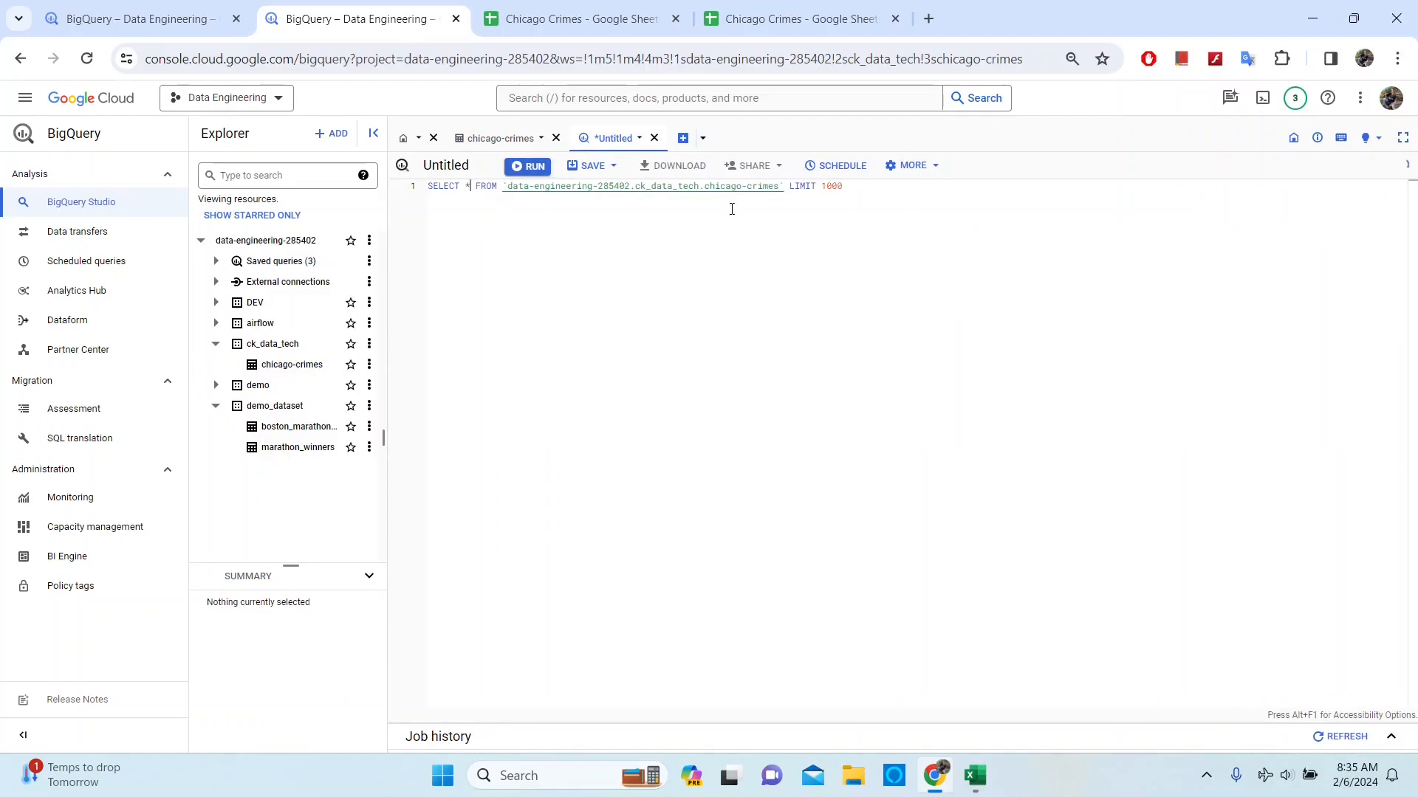
left_click(544, 169)
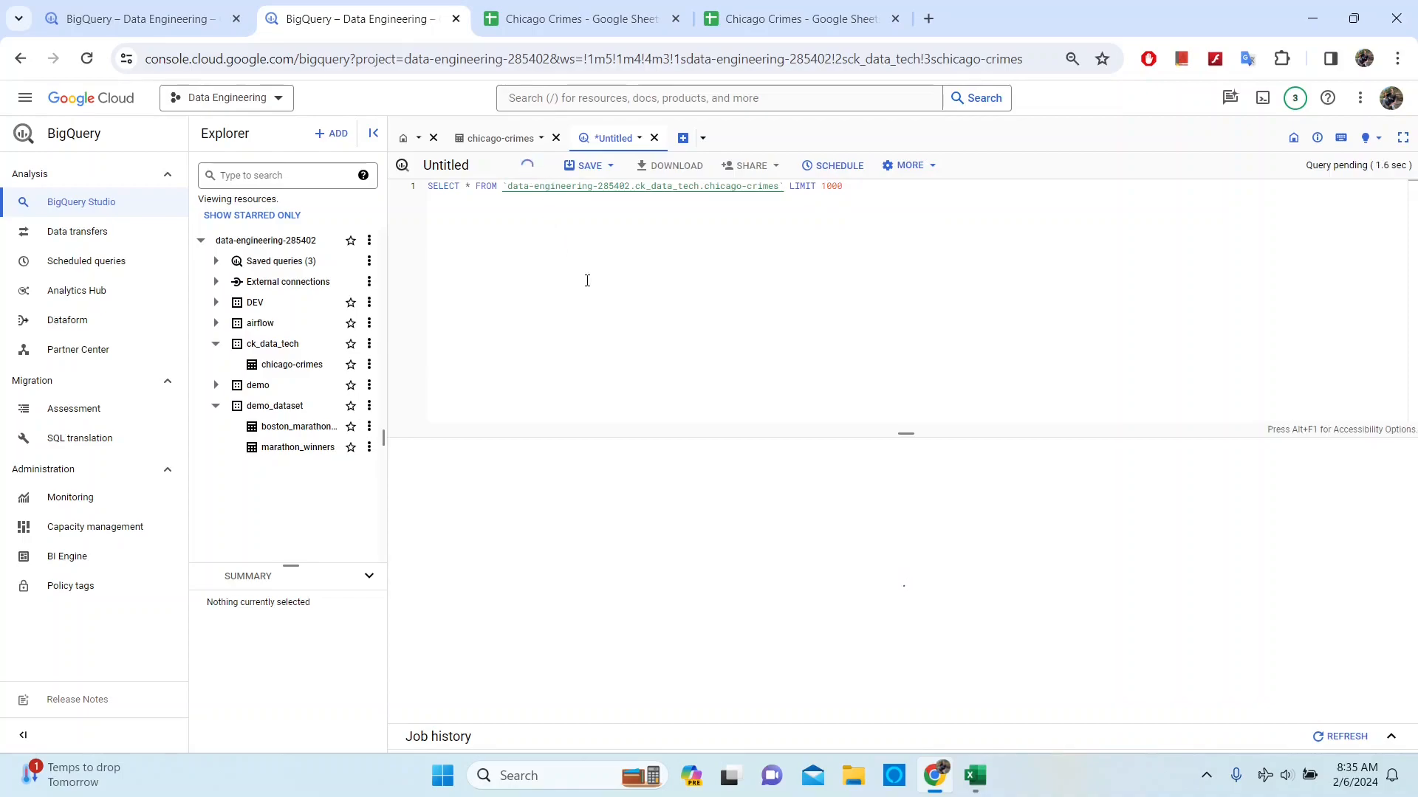
left_click_drag(900, 436, 882, 313)
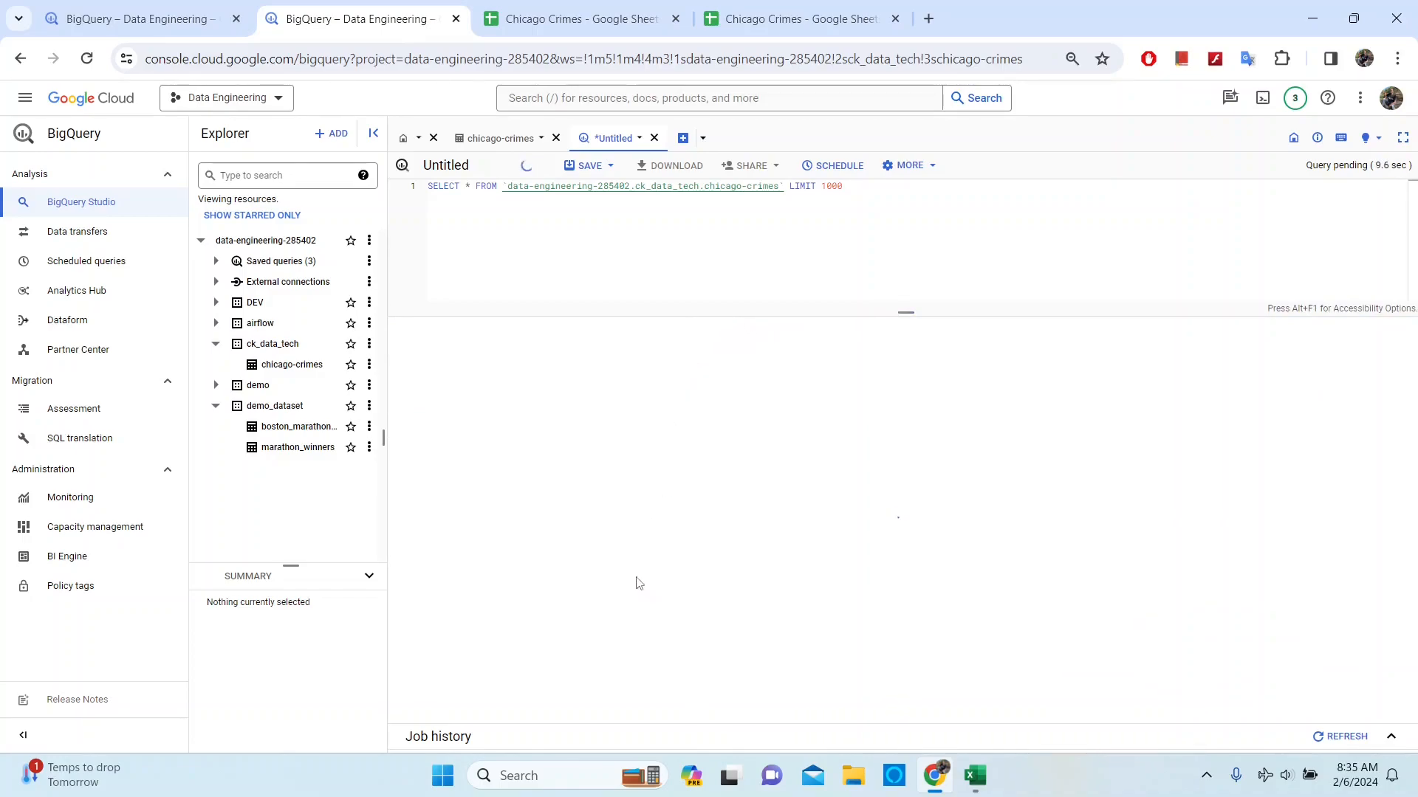
left_click_drag(905, 313, 842, 298)
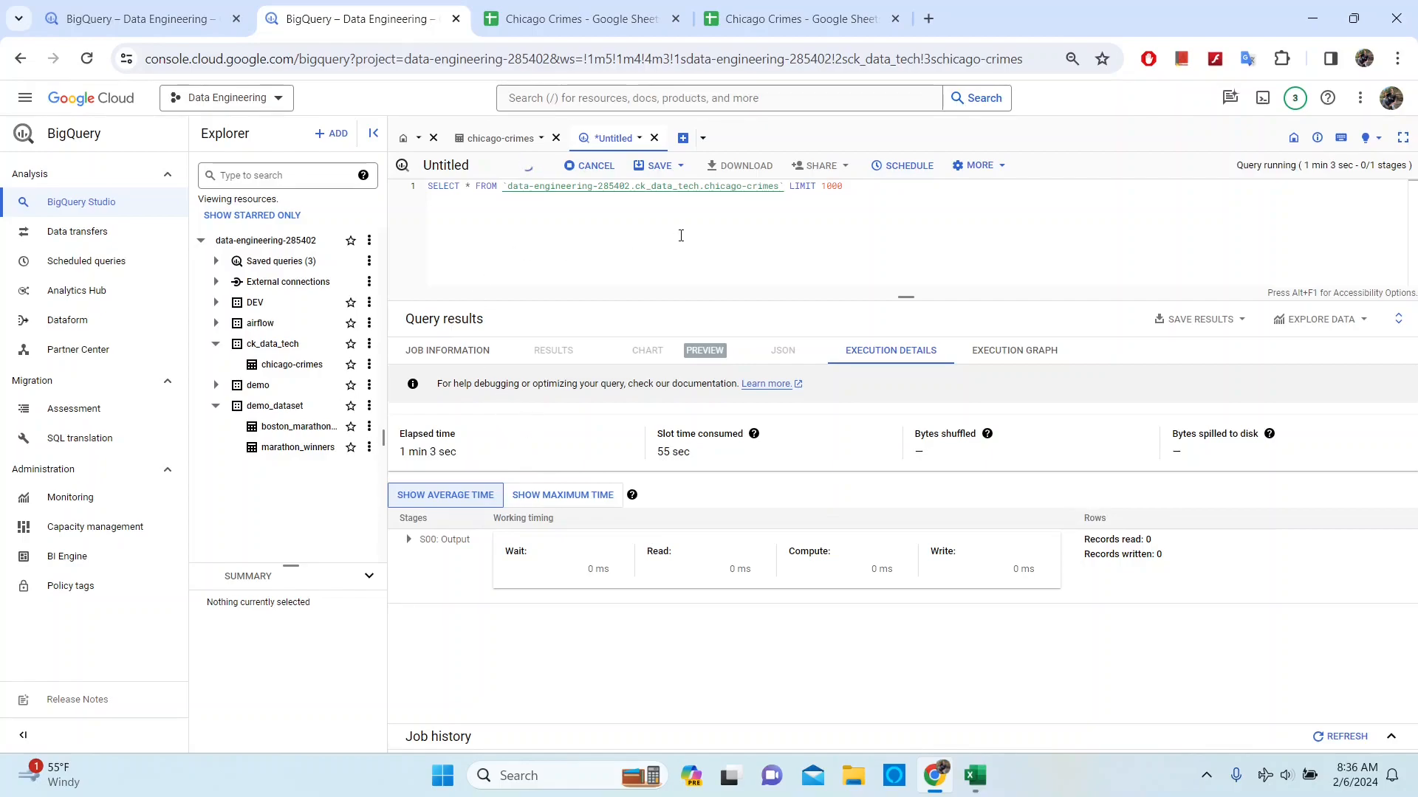
left_click_drag(906, 297, 906, 267)
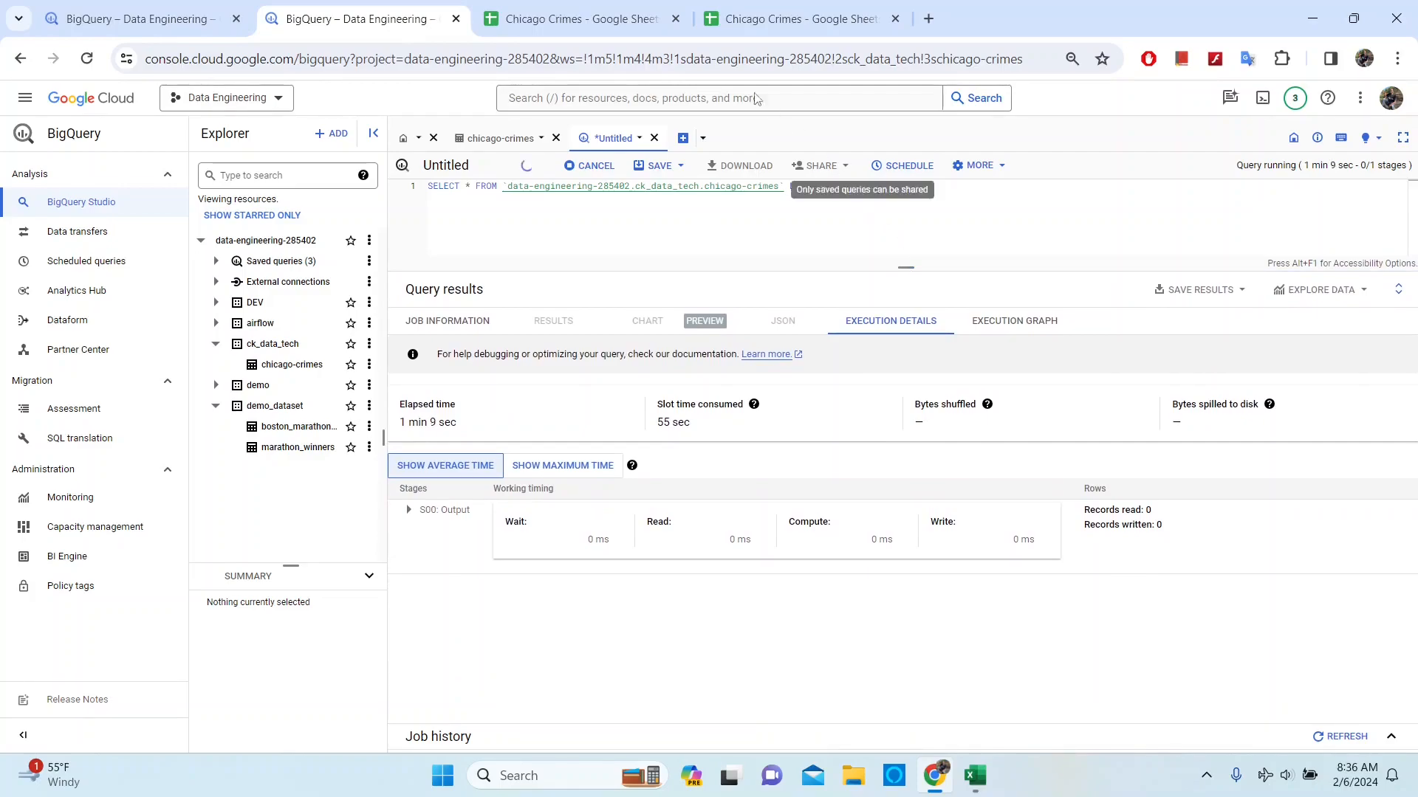
Switch to the Chicago Crimes Google Sheet and look through its rows and columns
left_click(798, 19)
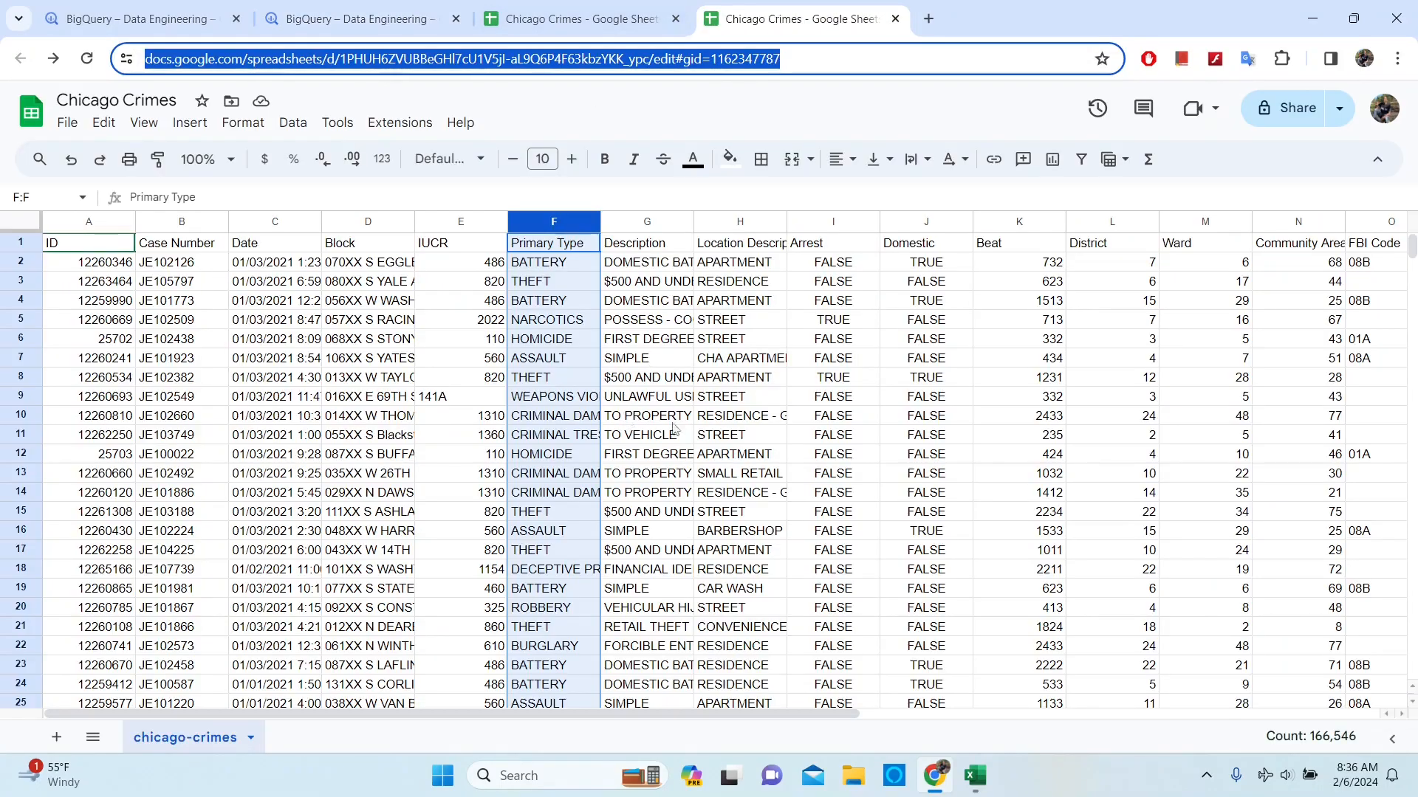
scroll(706, 455, "down", 20)
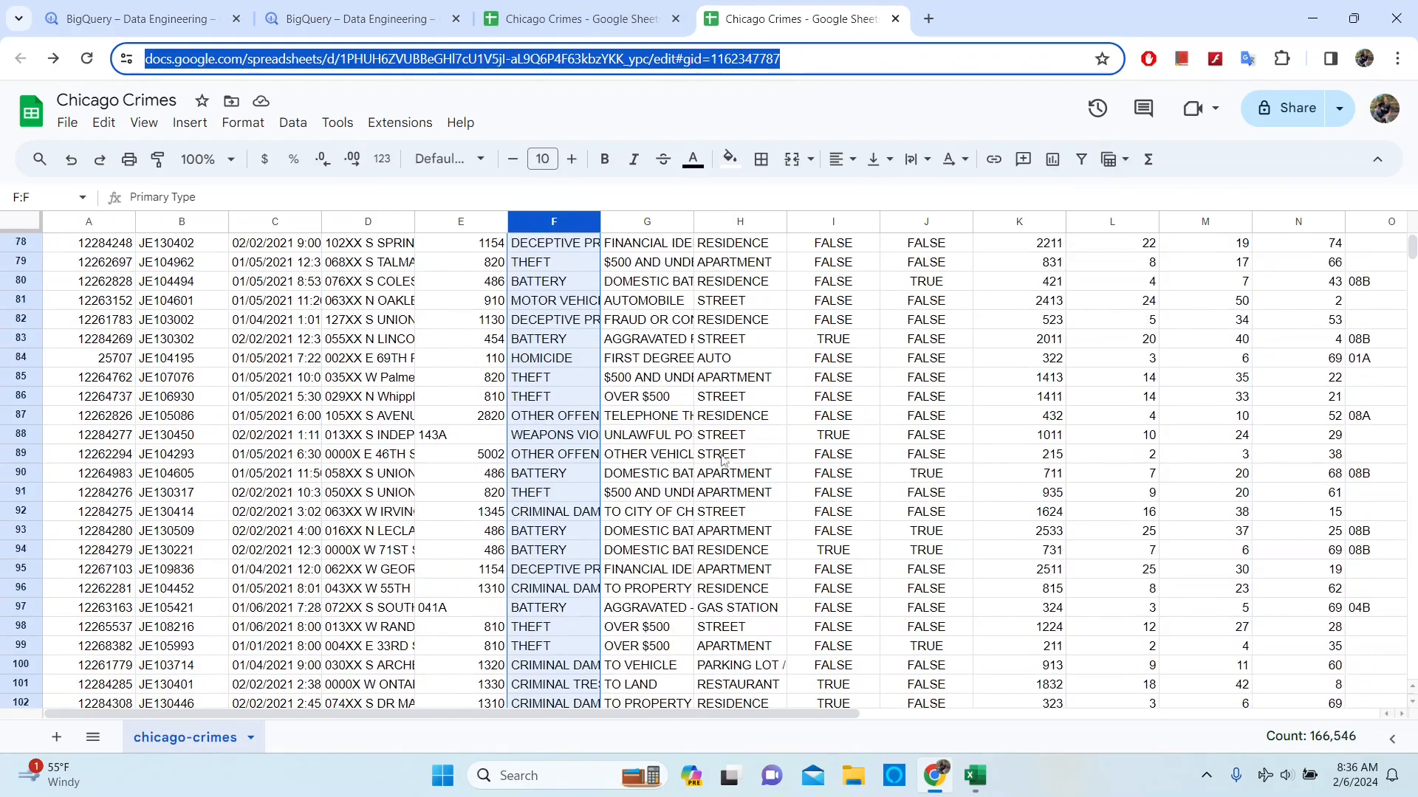
left_click_drag(575, 715, 1201, 706)
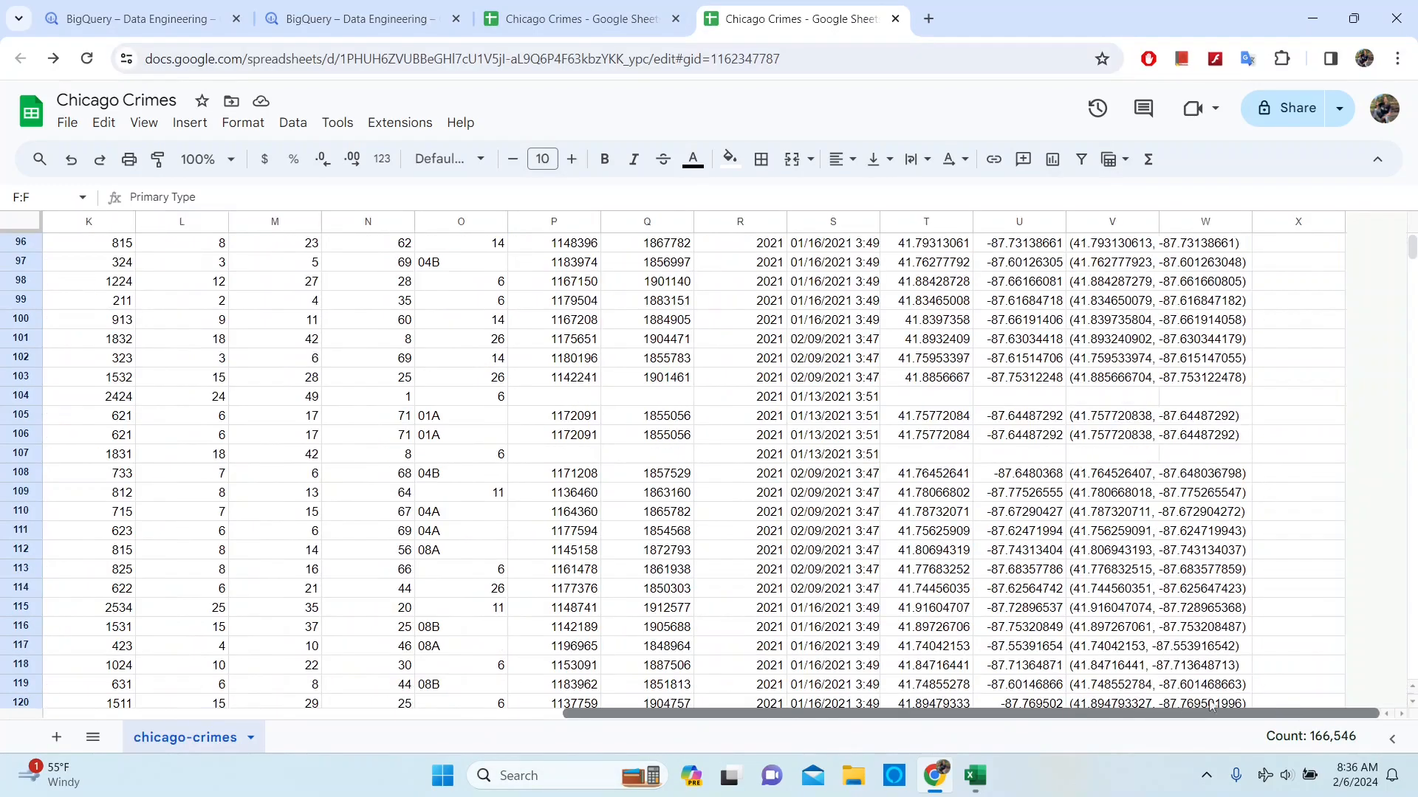
left_click_drag(716, 704, 119, 729)
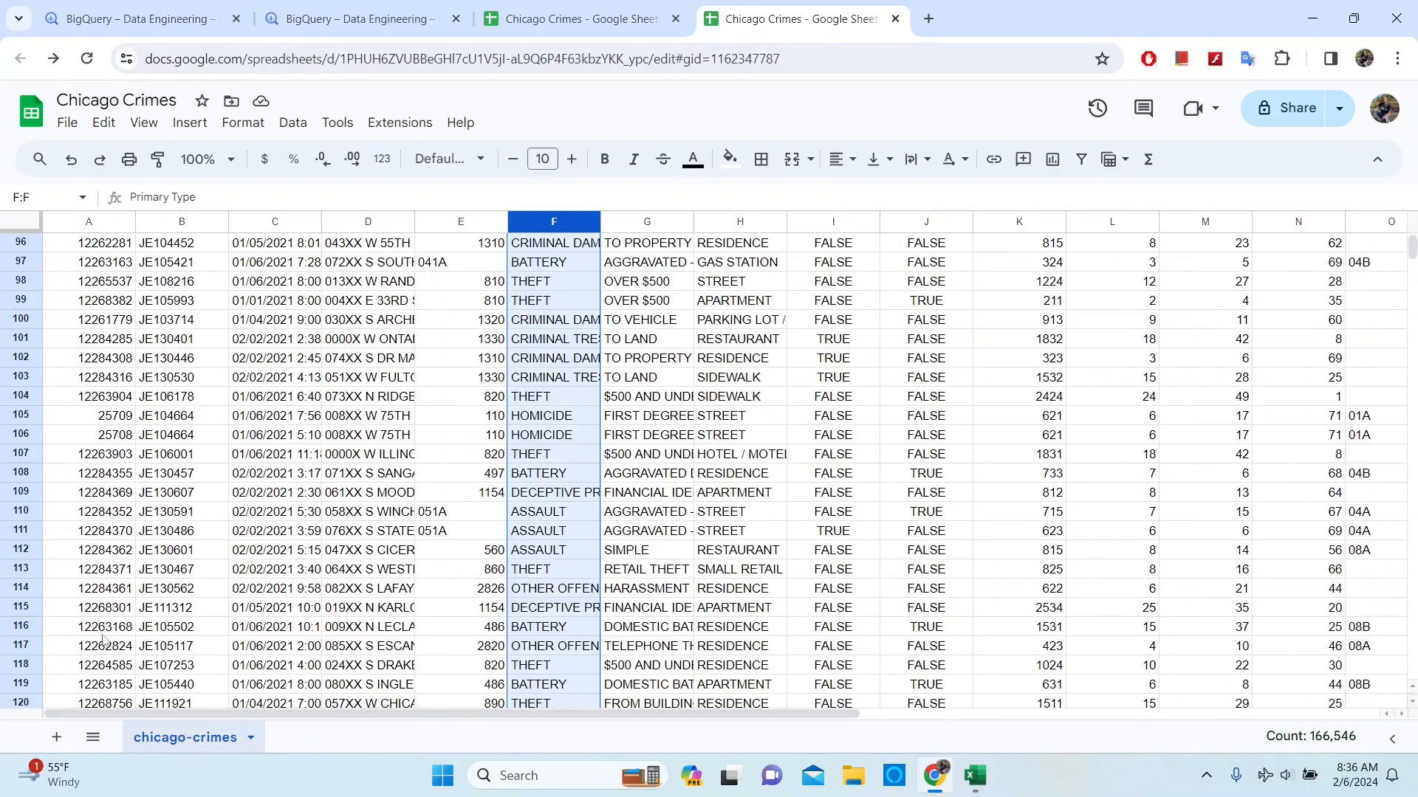
Look further through the Chicago Crimes sheet's rows, and switch to BigQuery to browse the query results for chicago-crimes
scroll(303, 547, "down", 4)
scroll(303, 548, "down", 20)
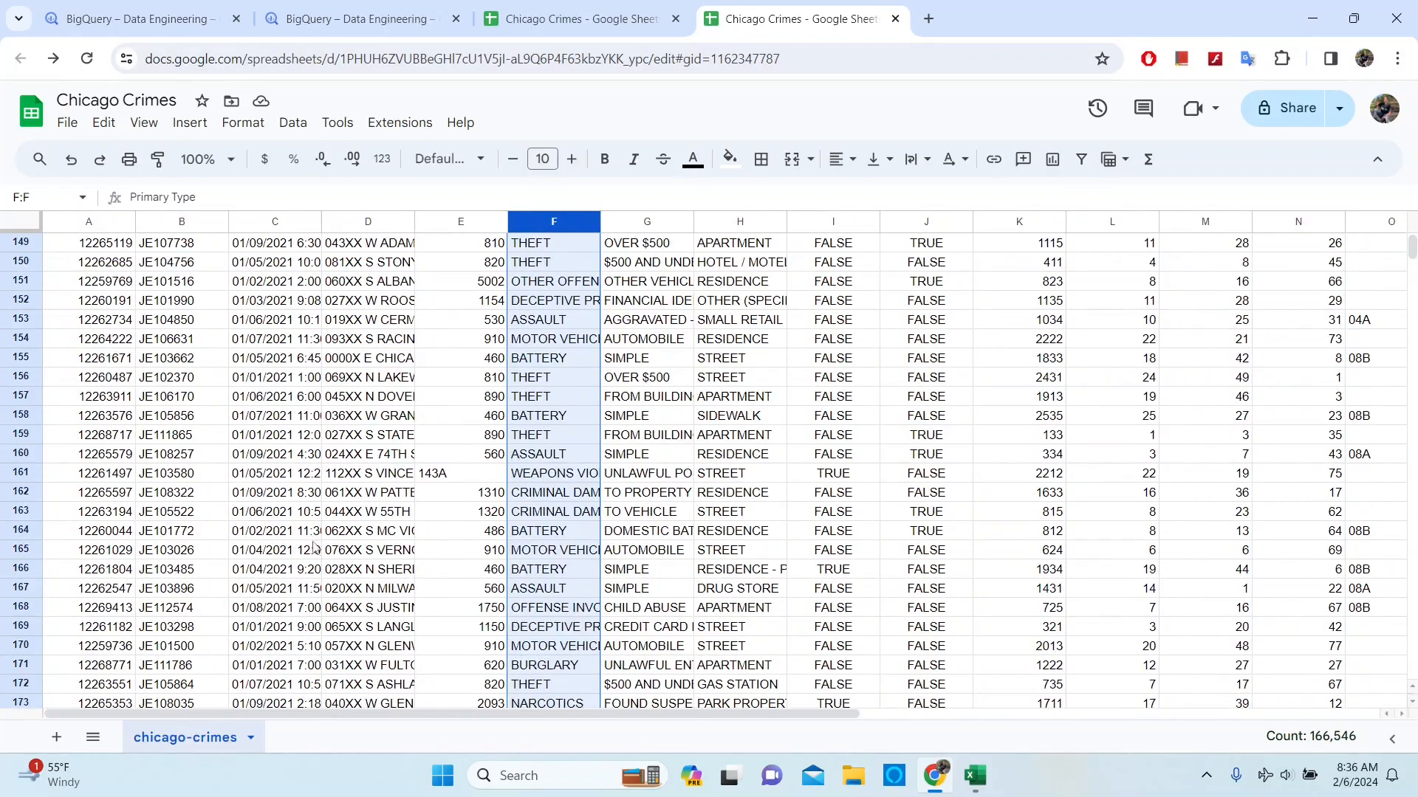
scroll(474, 609, "down", 16)
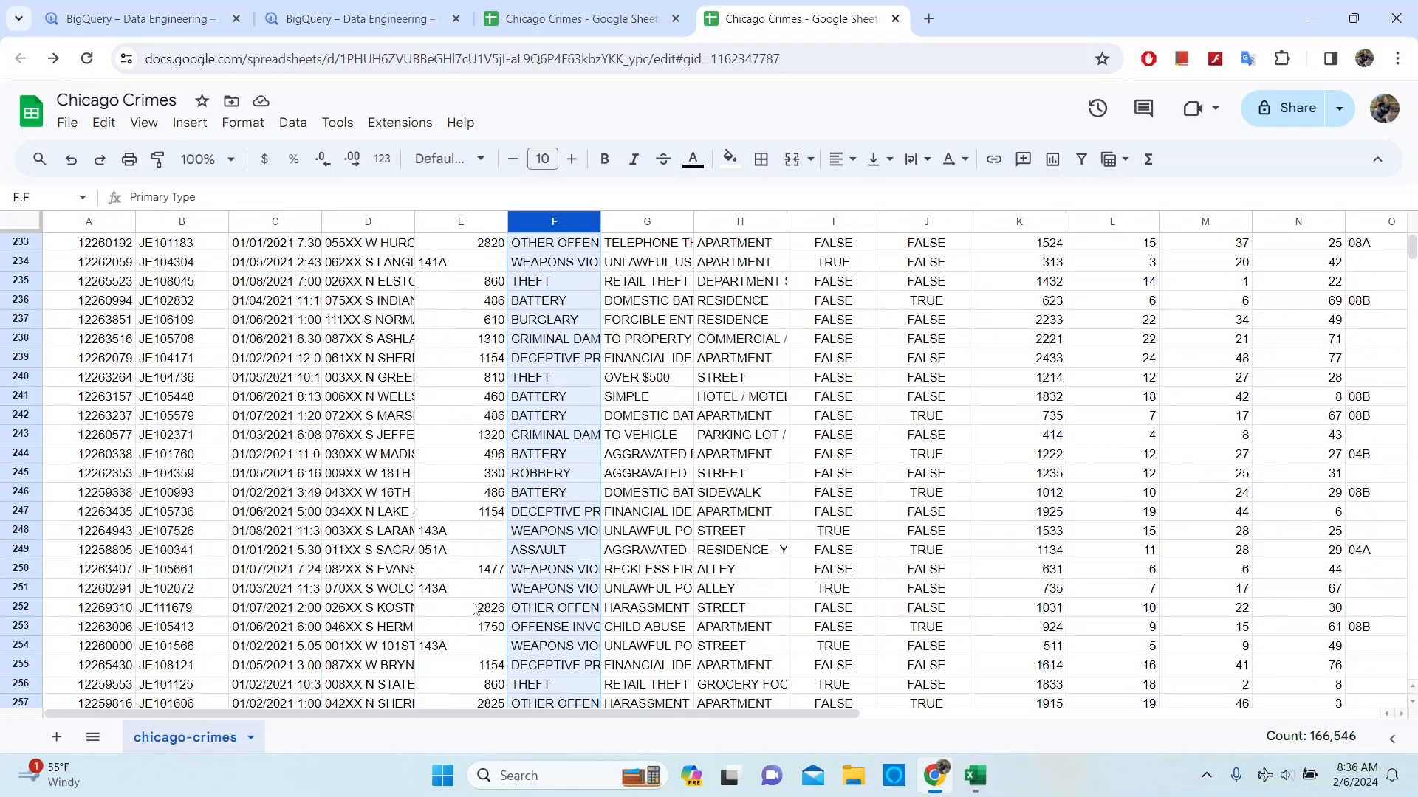
left_click(382, 22)
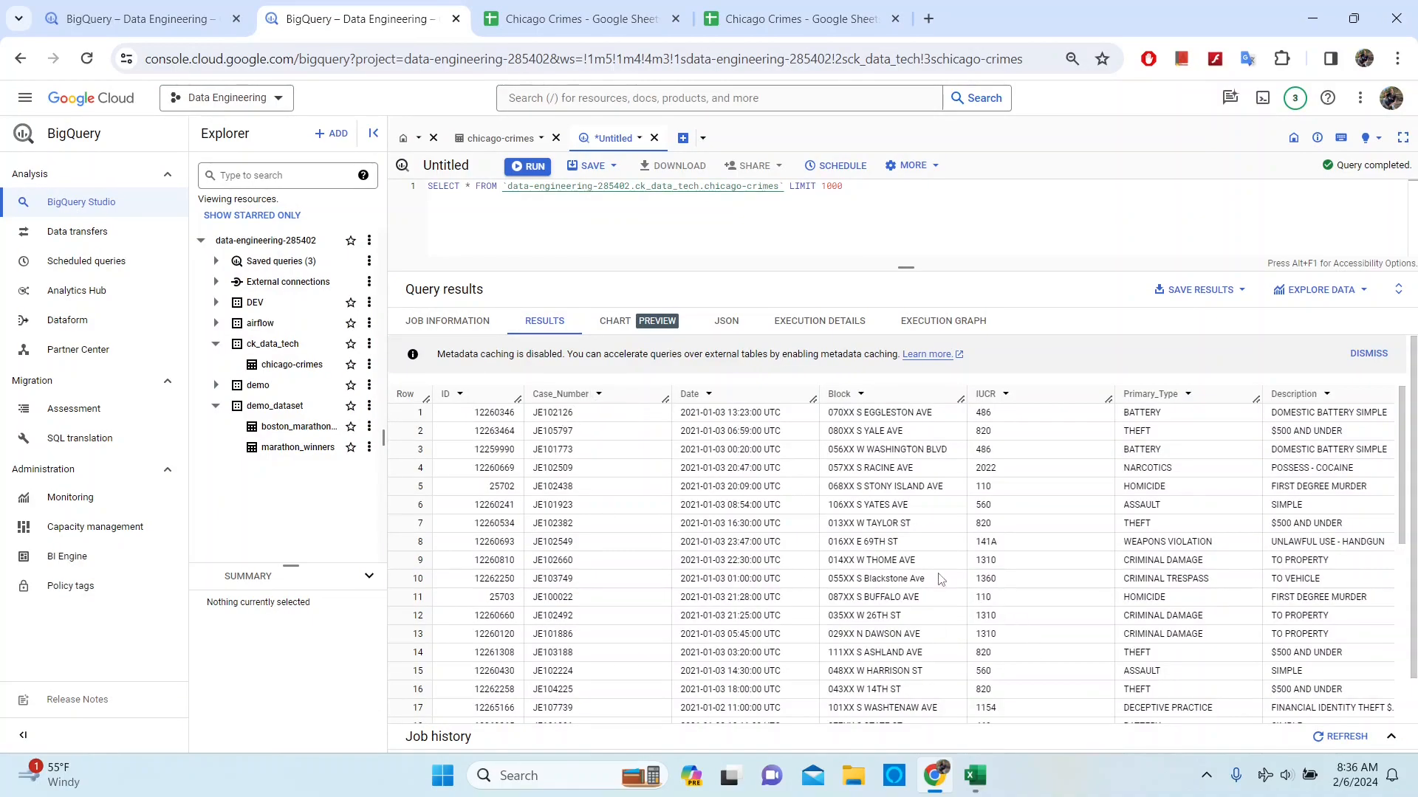
scroll(940, 579, "down", 8)
scroll(905, 561, "up", 8)
scroll(1000, 612, "down", 8)
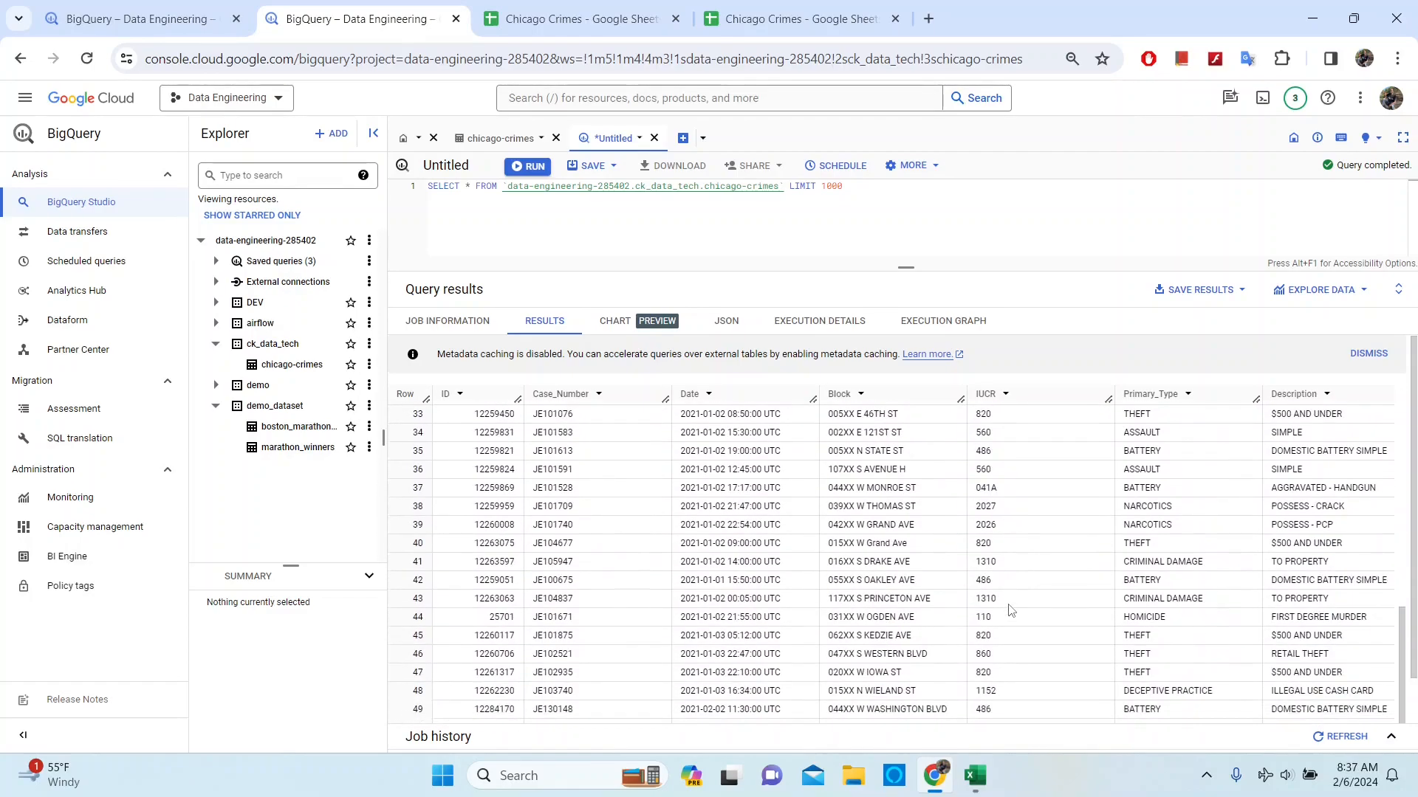
scroll(980, 601, "up", 8)
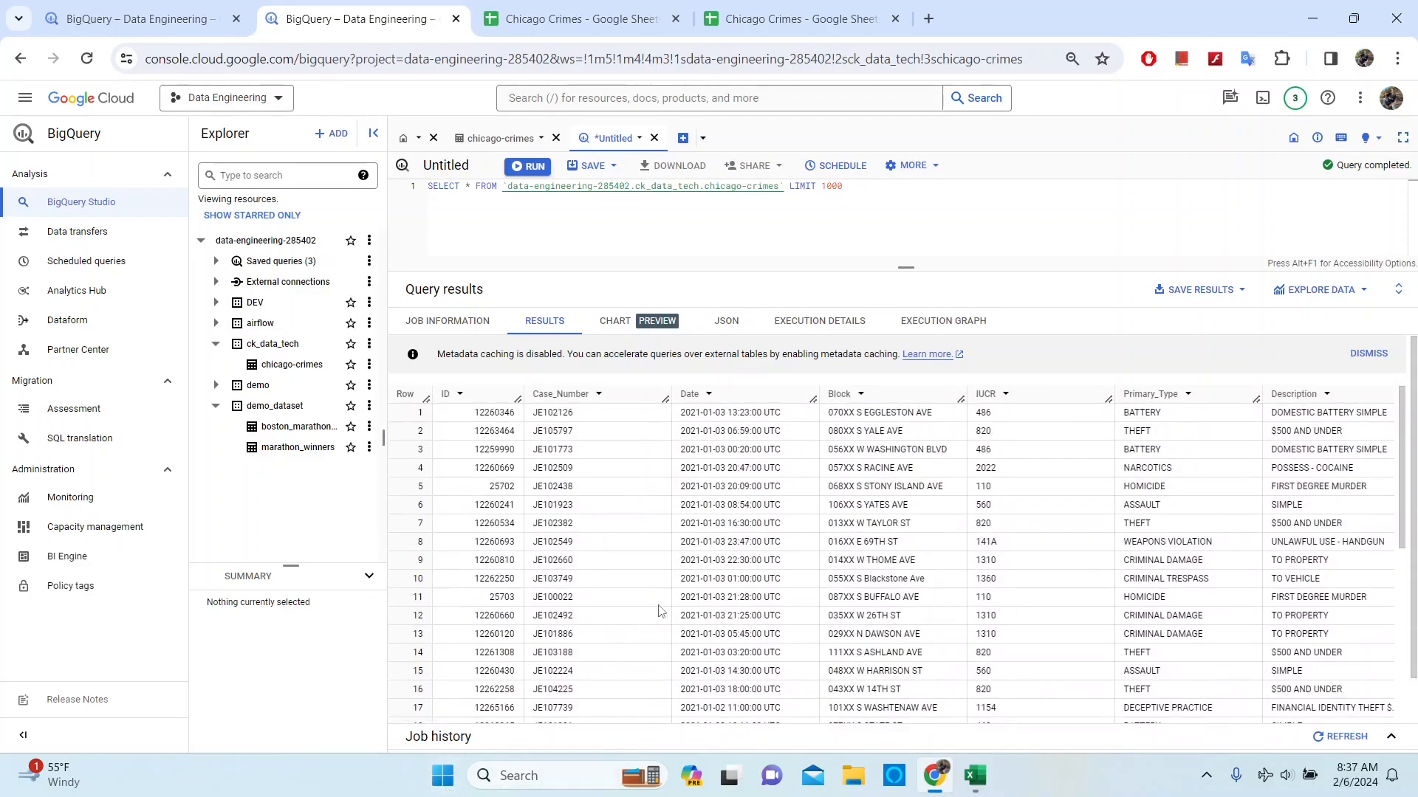
Compare the rows of the Chicago Crimes Google Sheet with the query results in BigQuery
left_click(786, 19)
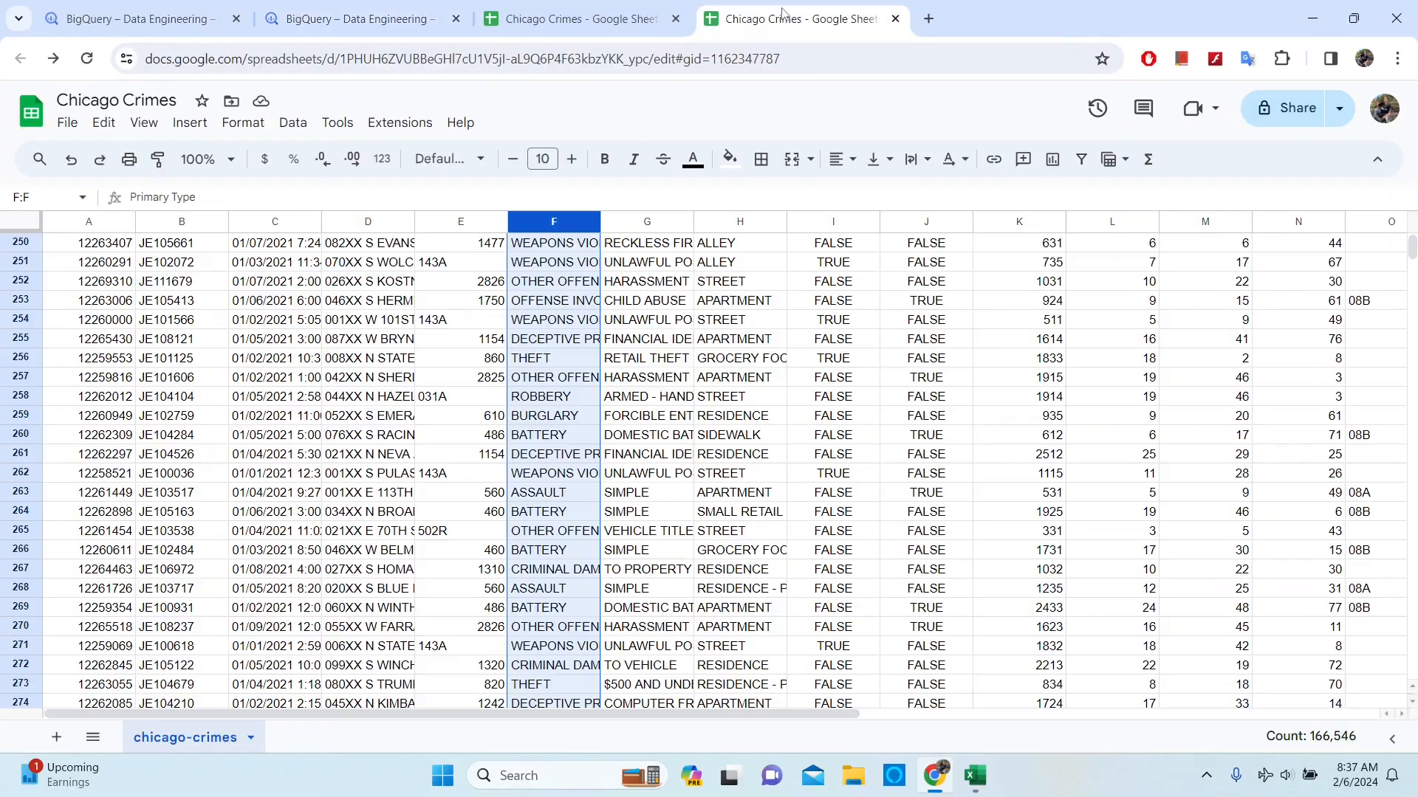
scroll(684, 473, "up", 12)
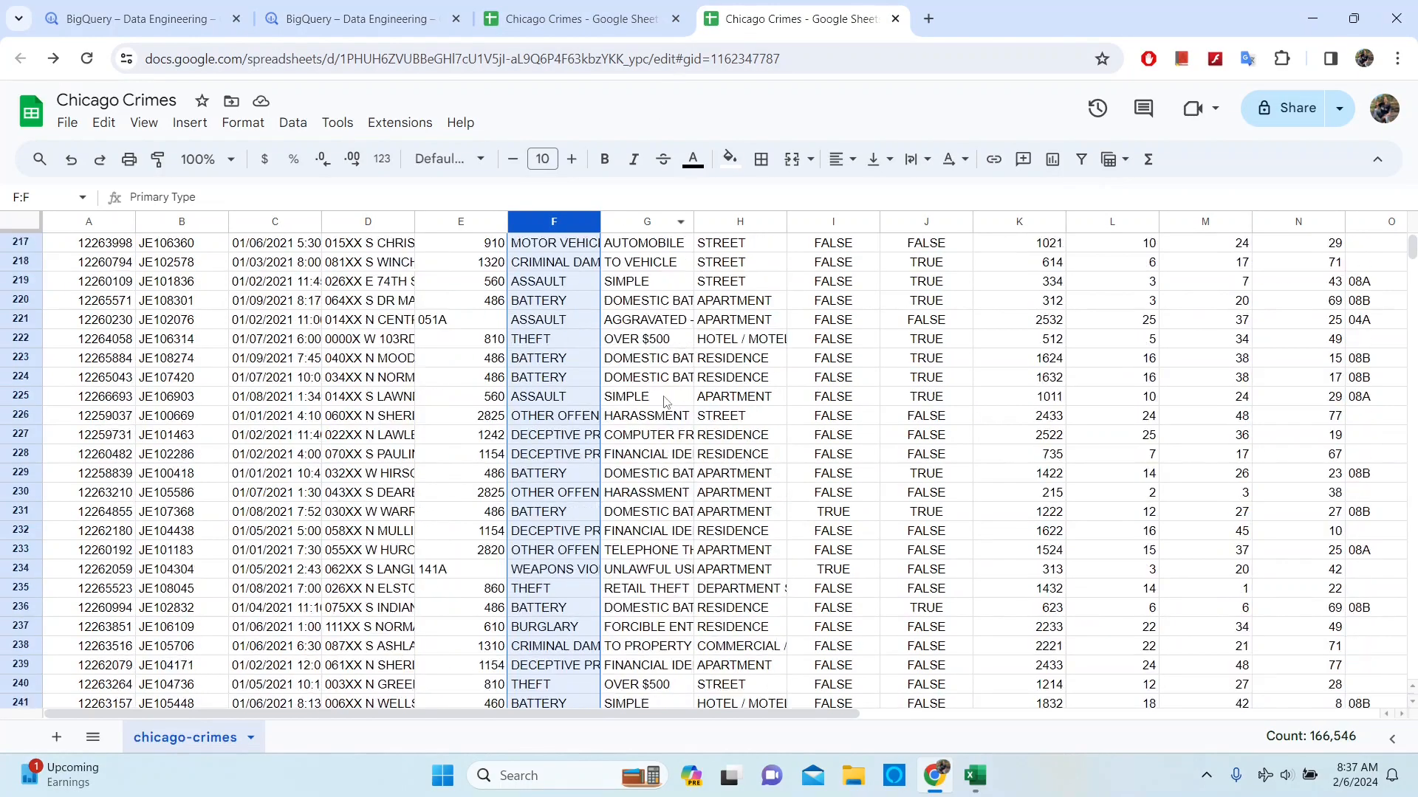
scroll(654, 396, "up", 18)
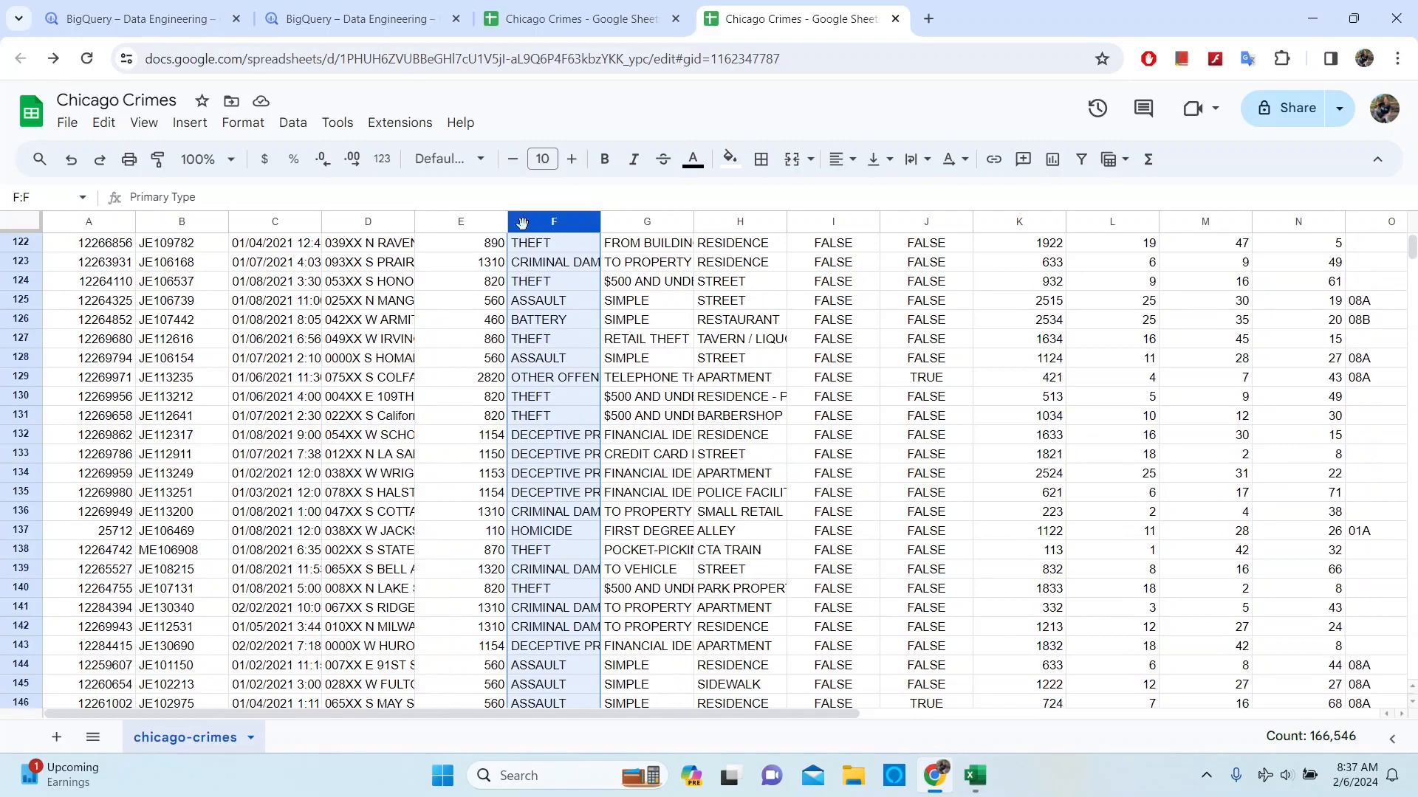
left_click(346, 19)
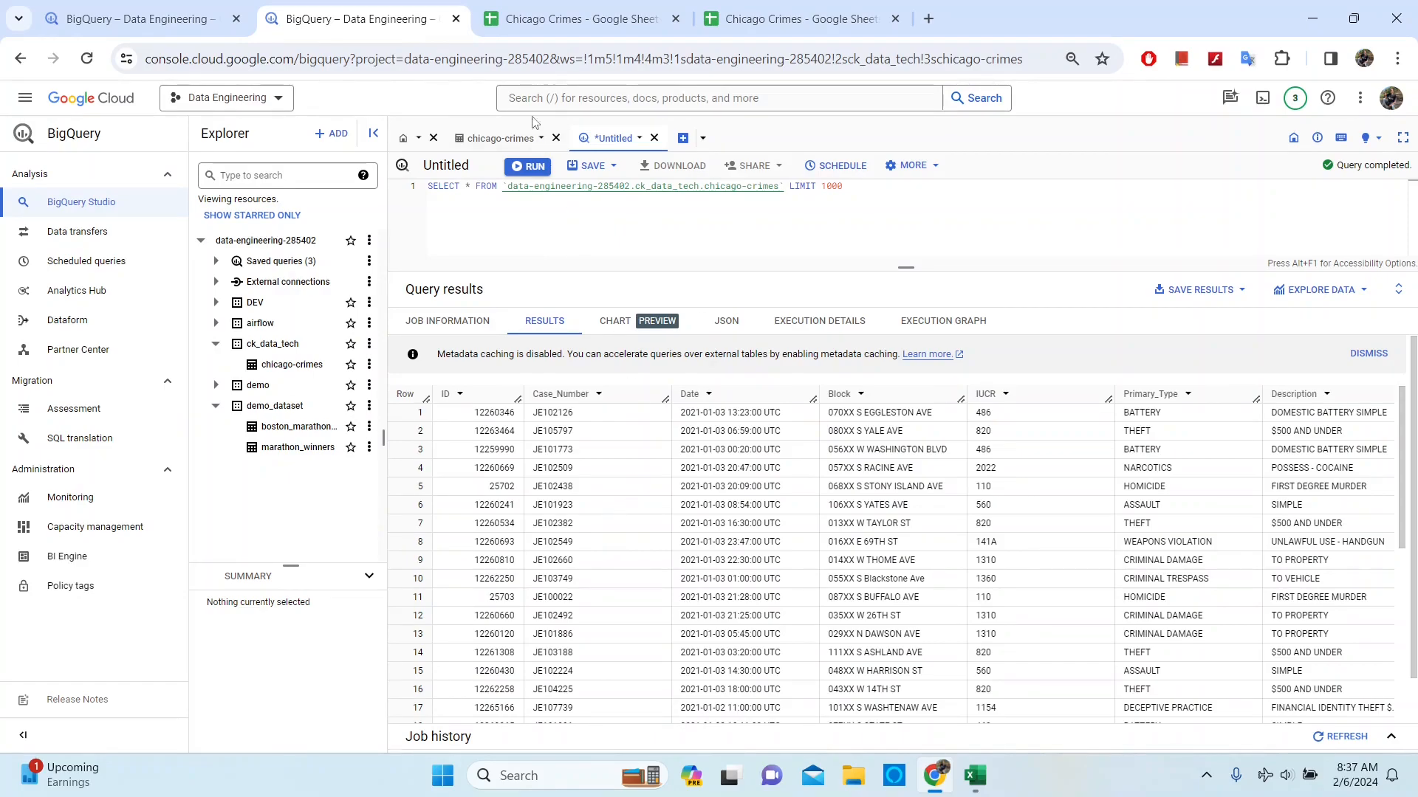
left_click(573, 28)
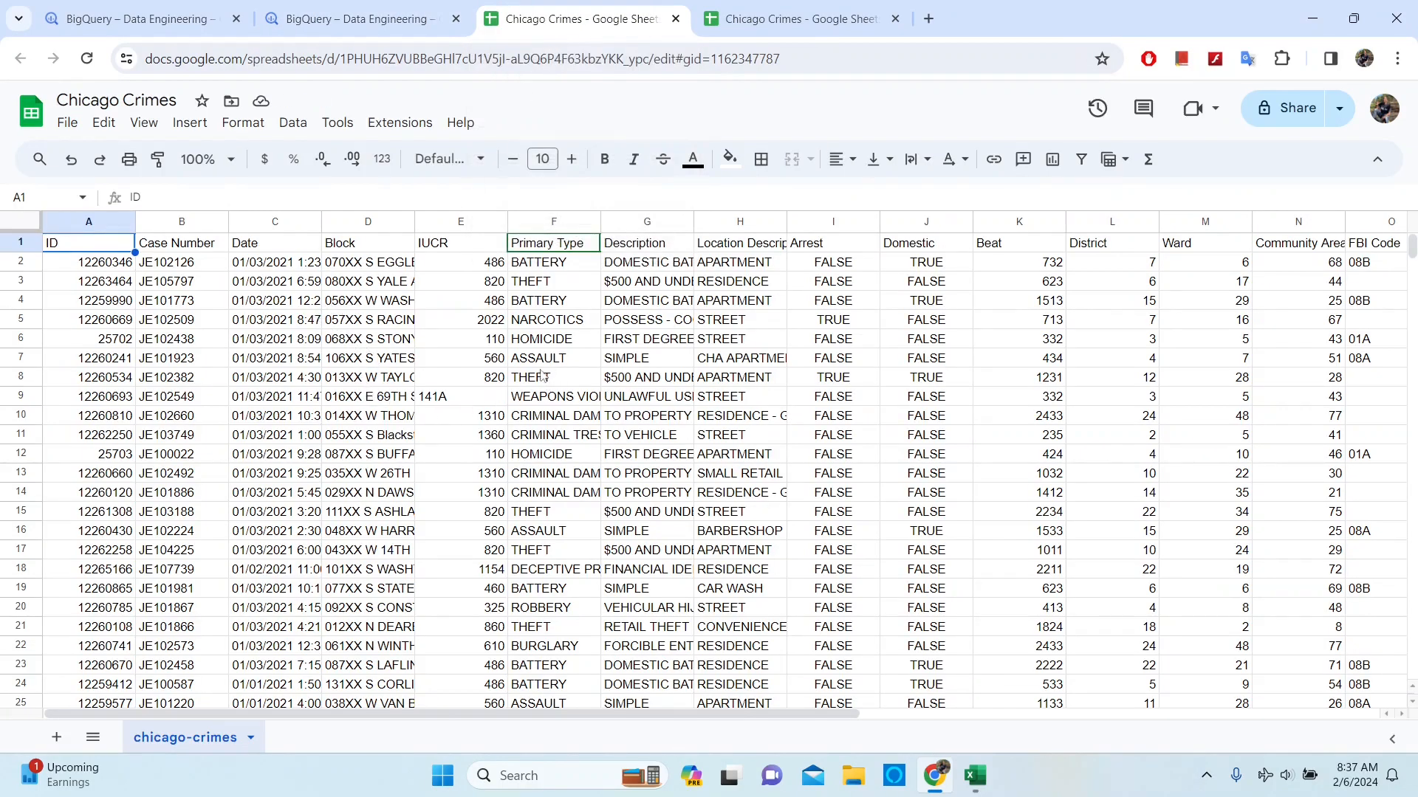
left_click(359, 26)
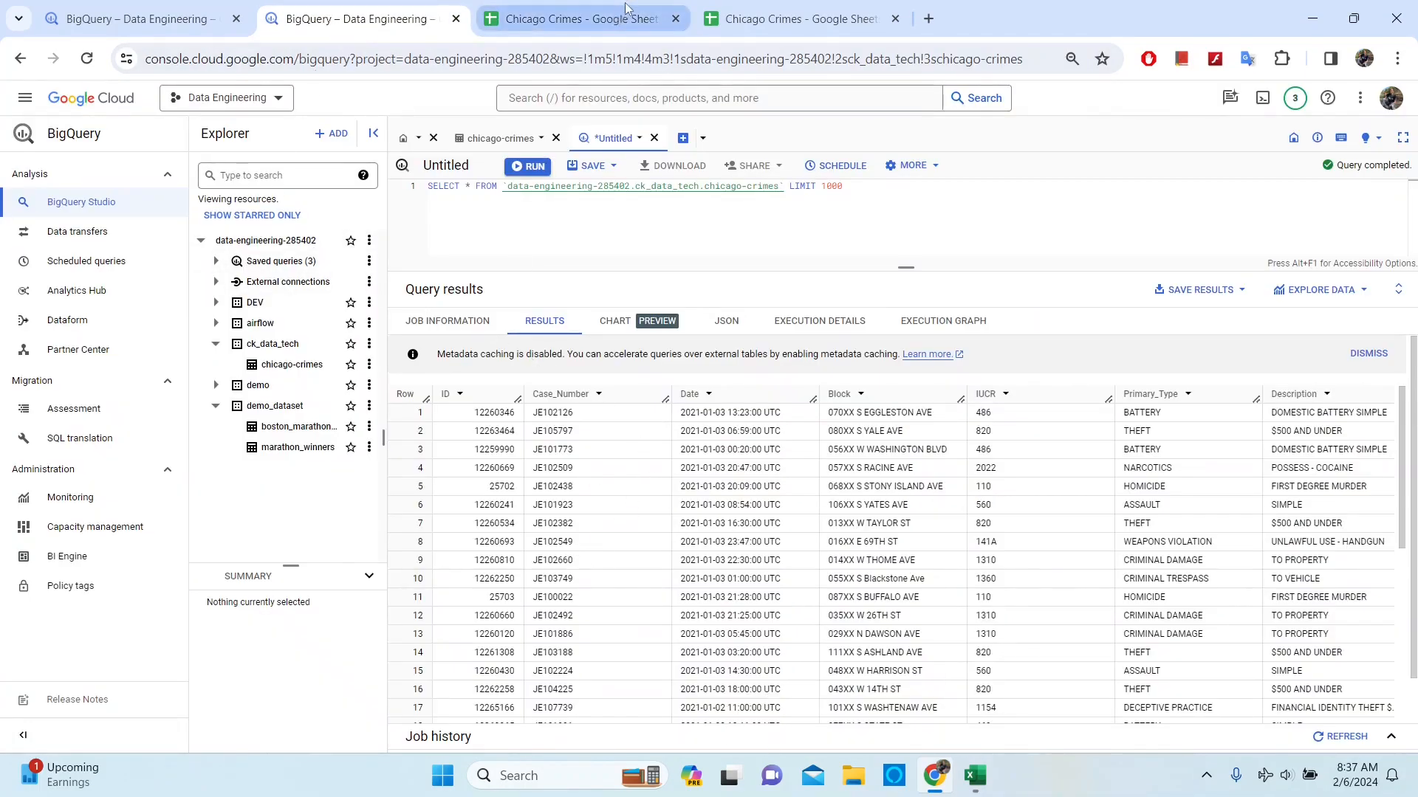
Switch to the Chicago Crimes Google Sheet and insert an empty row directly below the header row
left_click(556, 7)
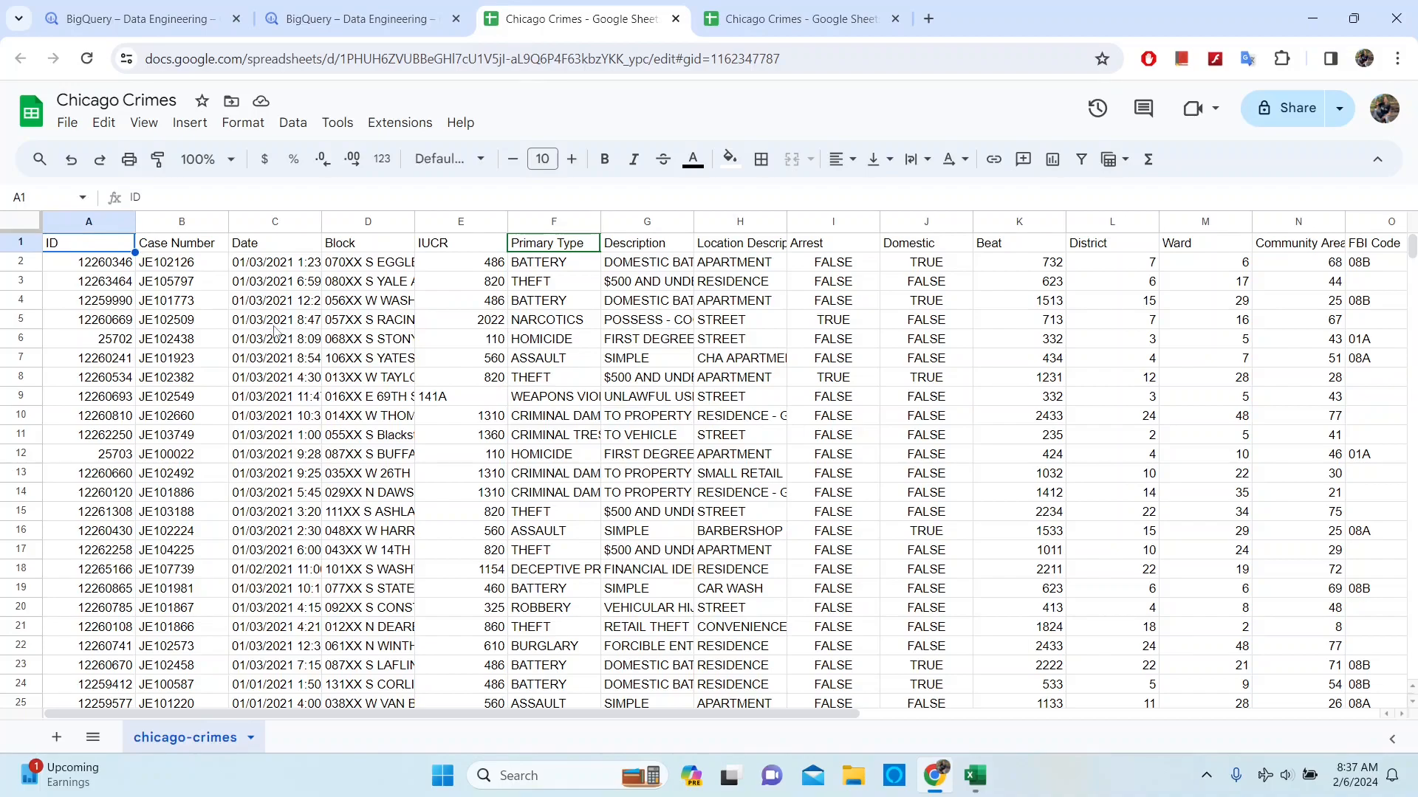
left_click(32, 260)
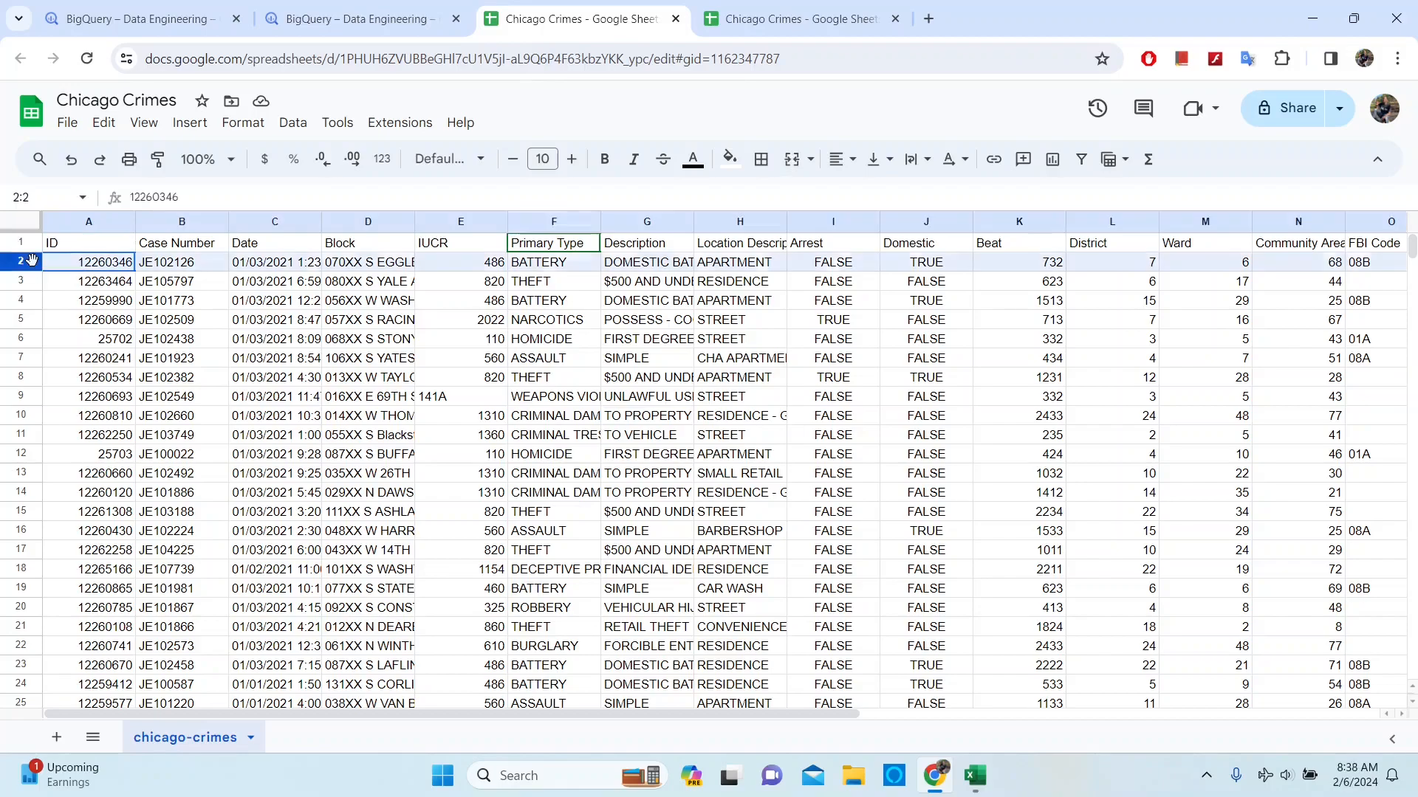
right_click(32, 260)
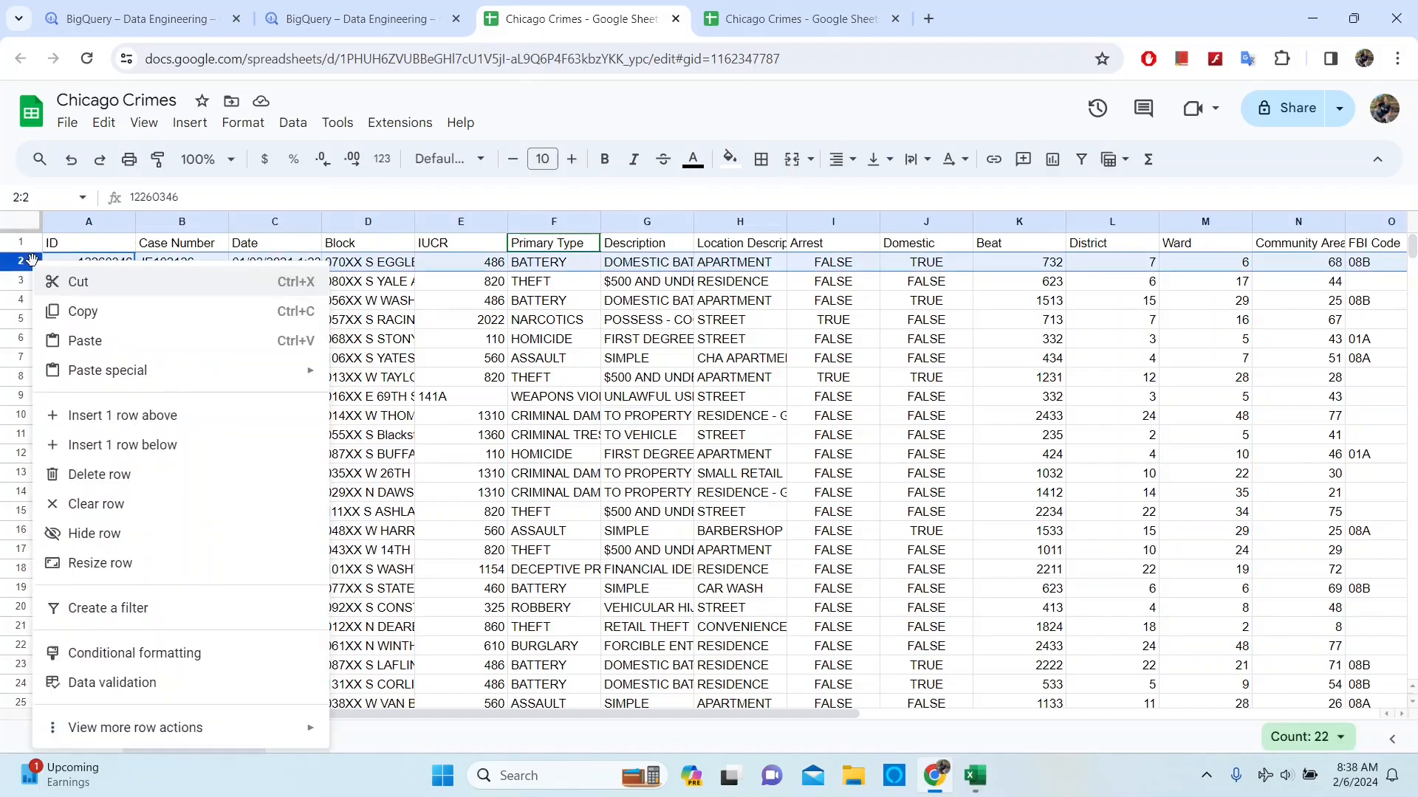
left_click(109, 416)
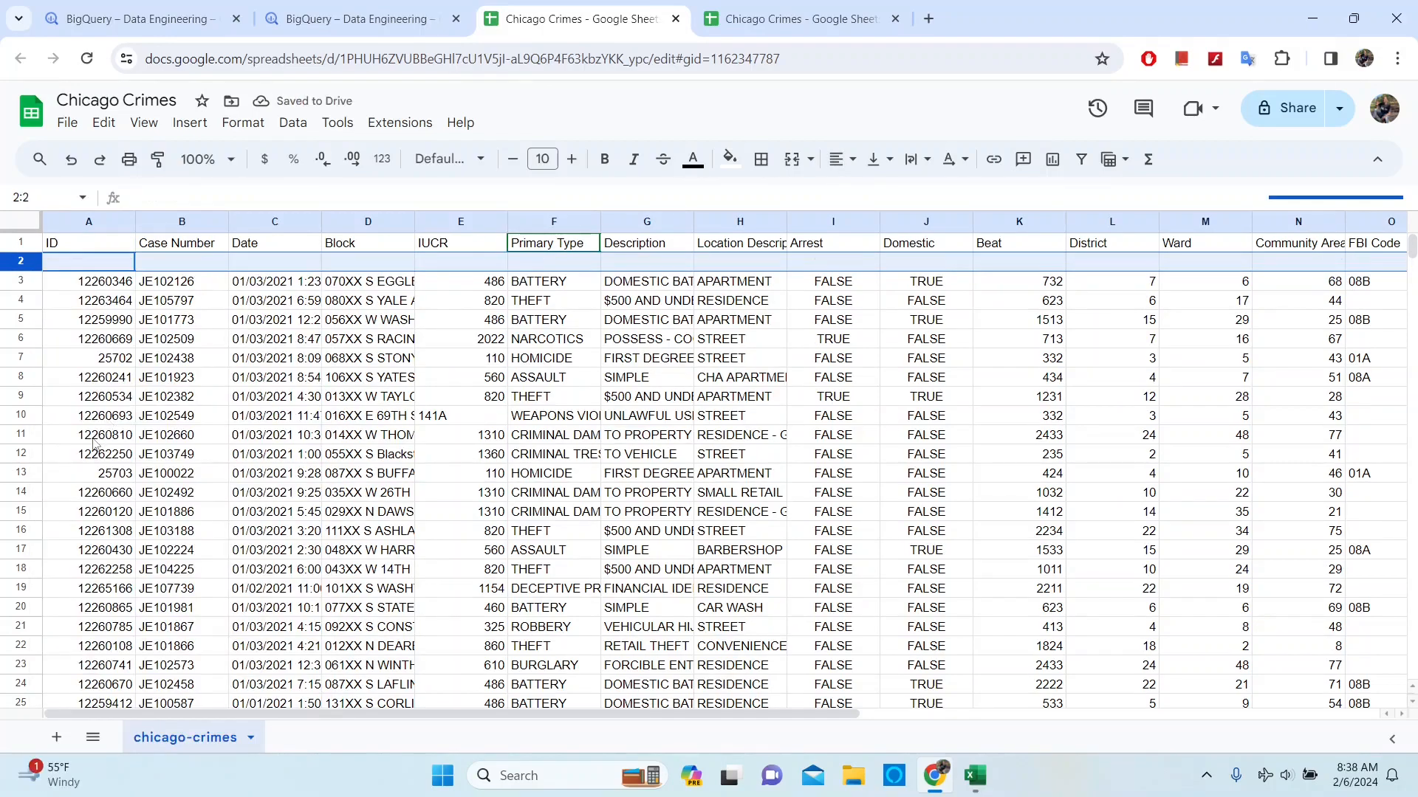
Copy the first data record from row 3 into the empty row 2
left_click(22, 280)
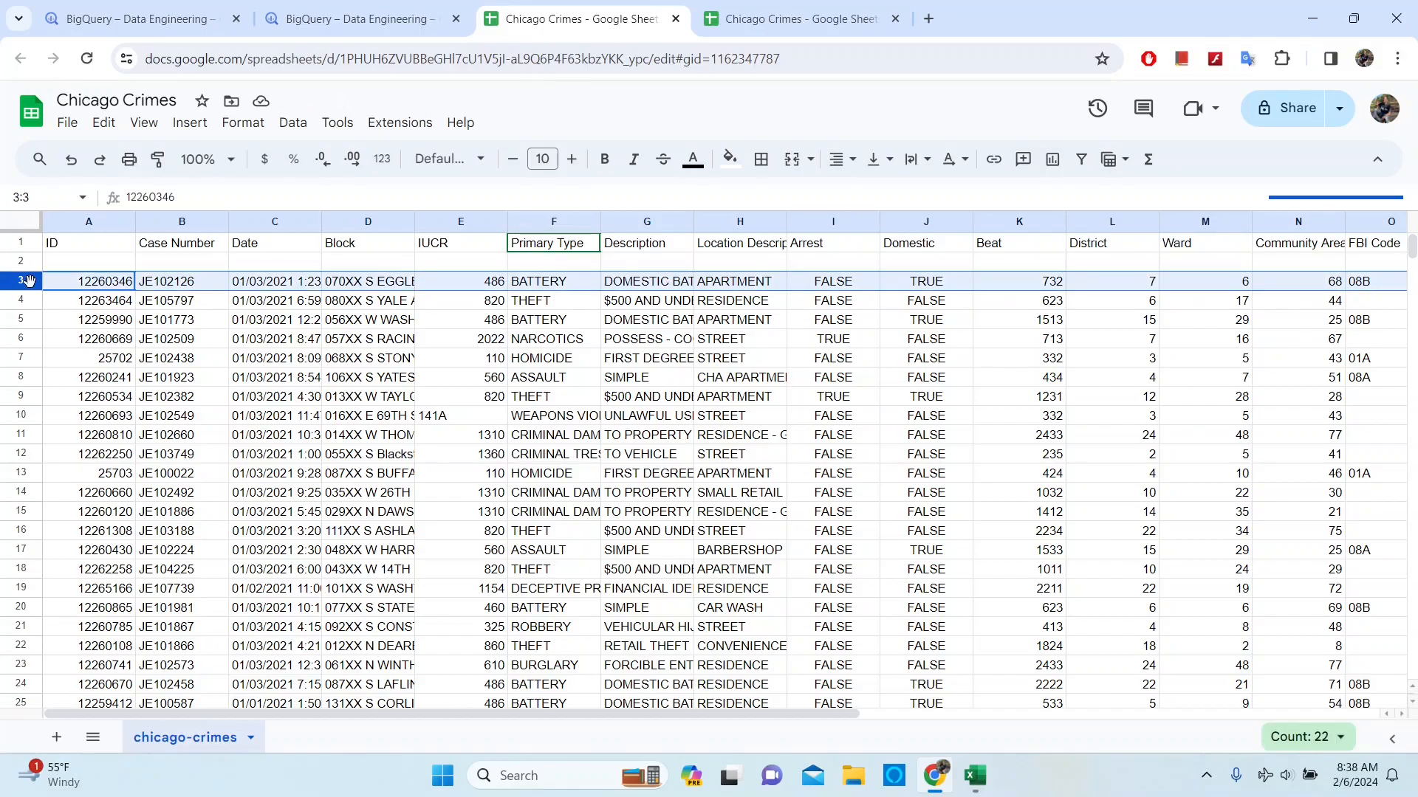
key("ctrl+c")
left_click(79, 263)
key("ctrl+v")
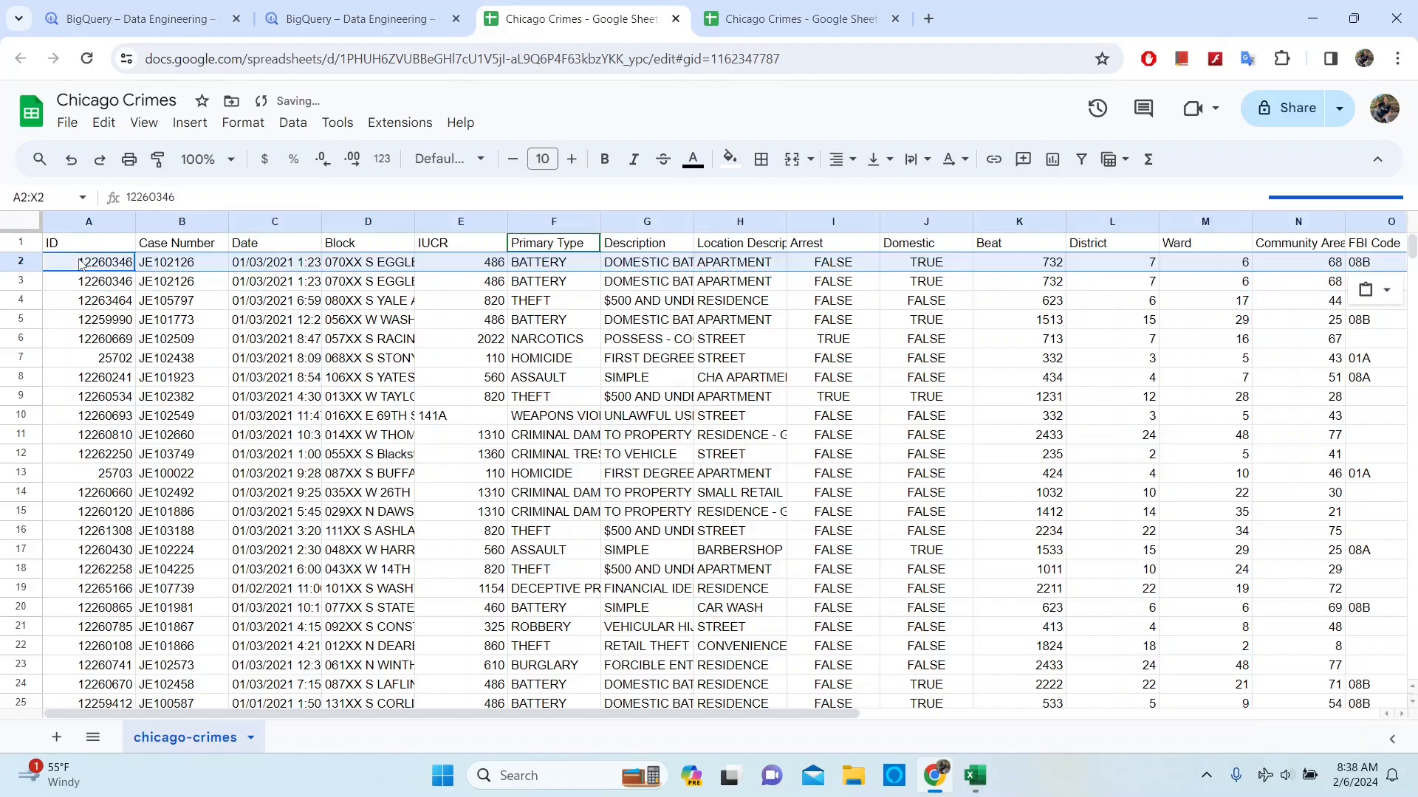
Set the ID of the duplicated record in cell A2 to 111111
left_click(130, 262)
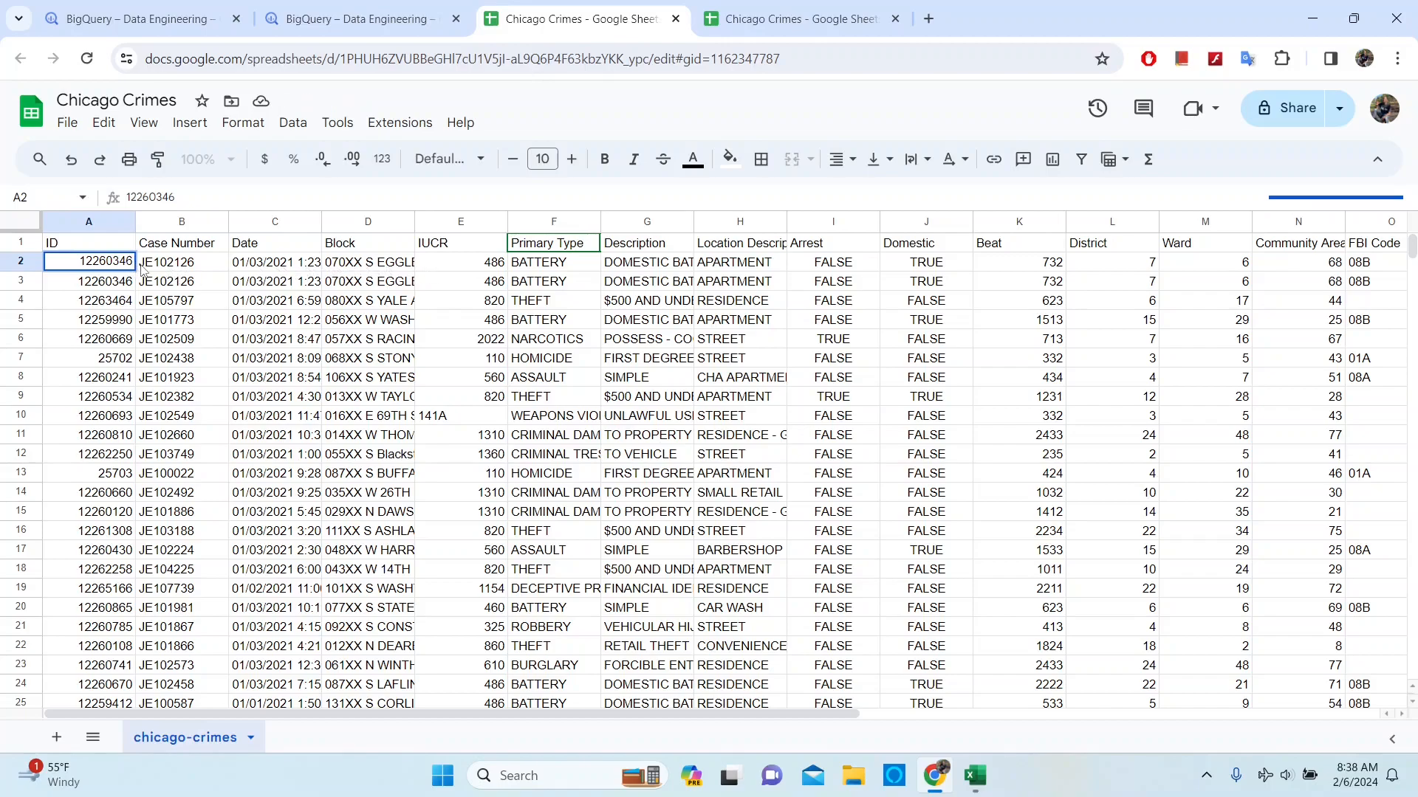
key("BackSpace")
key("BackSpace")
key("BackSpace")
key("BackSpace")
key("BackSpace")
key("BackSpace")
key("BackSpace")
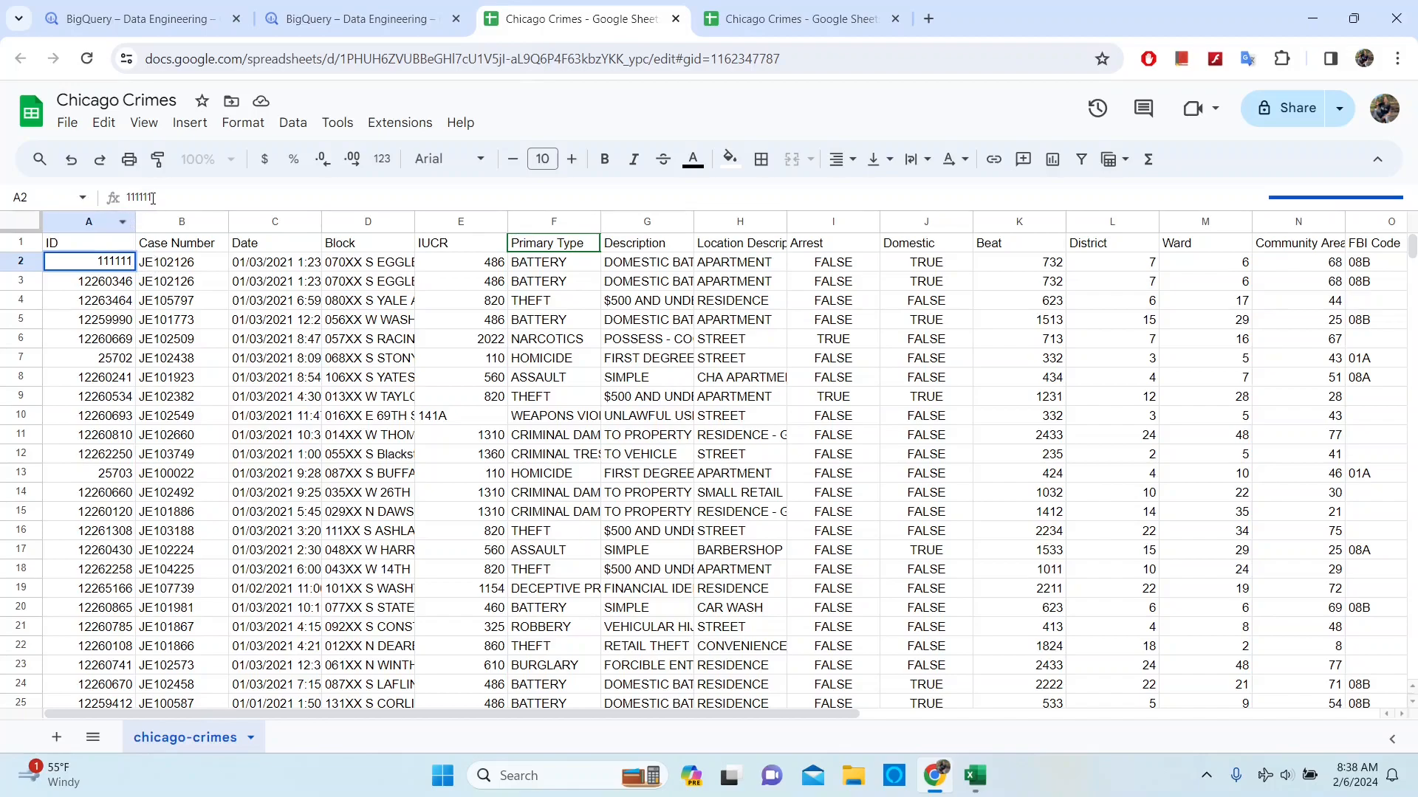
scroll(121, 473, "down", 1)
left_click(128, 453)
scroll(128, 450, "up", 1)
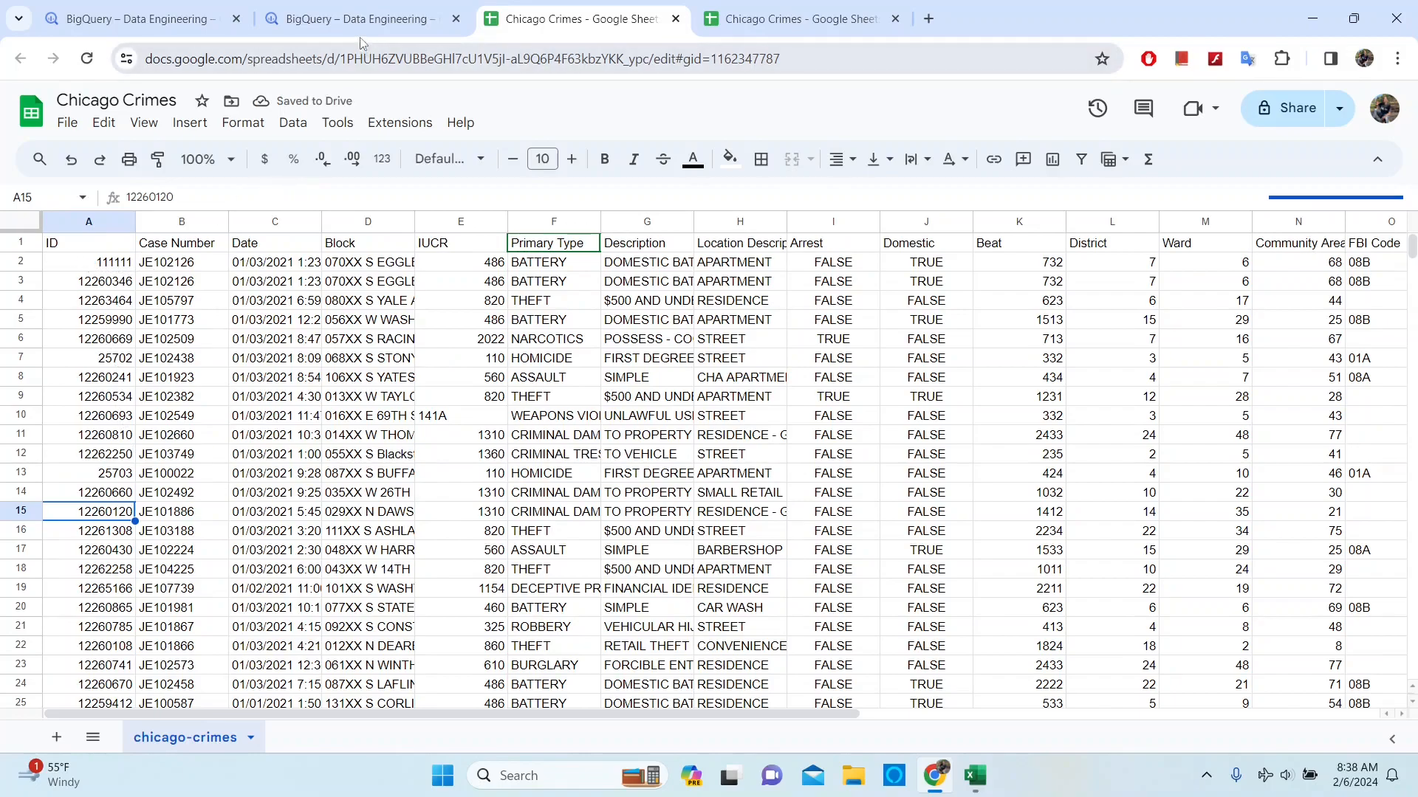
left_click(123, 264)
left_click_drag(158, 197, 127, 203)
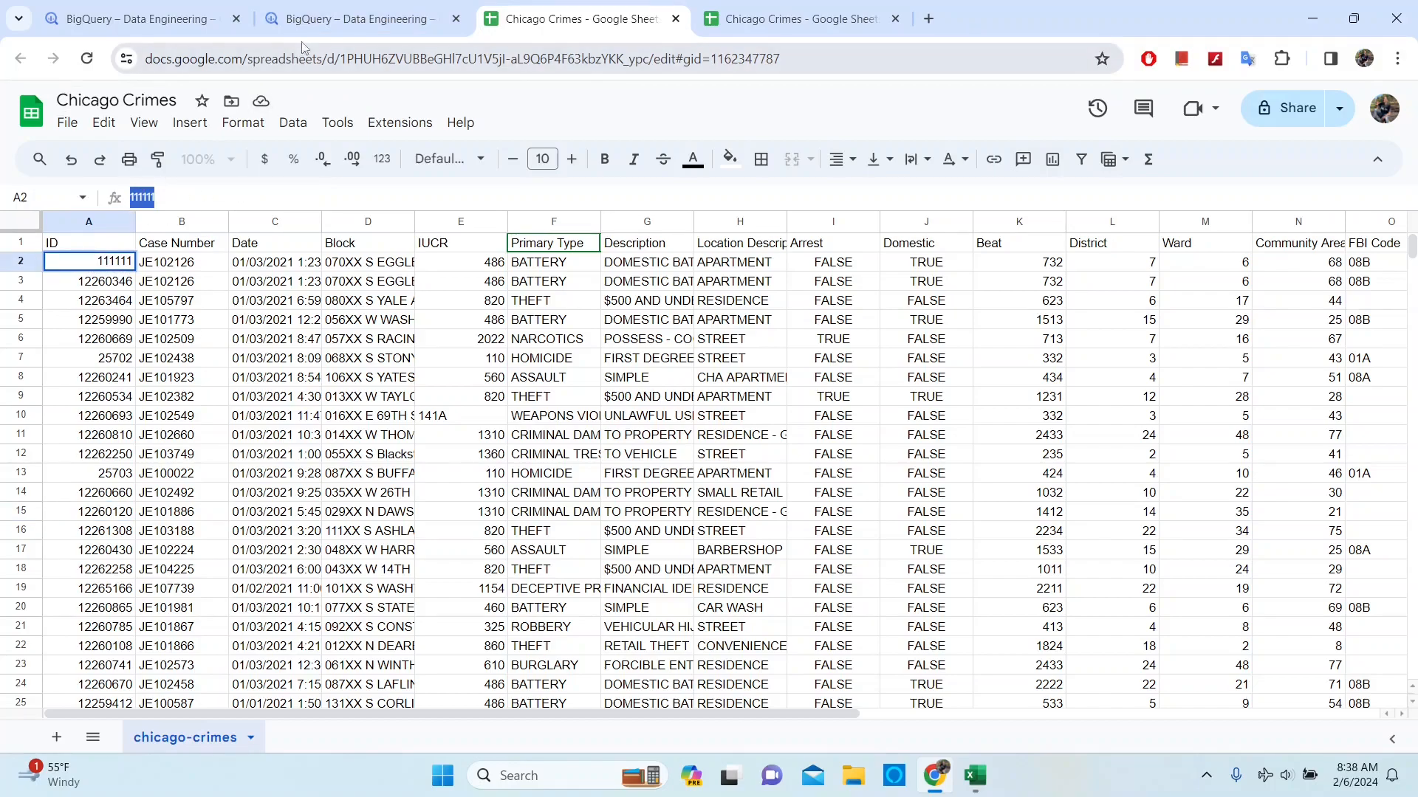
Switch to BigQuery and replace the LIMIT 1000 clause of the chicago-crimes query with WHERE ID =111111
left_click(362, 19)
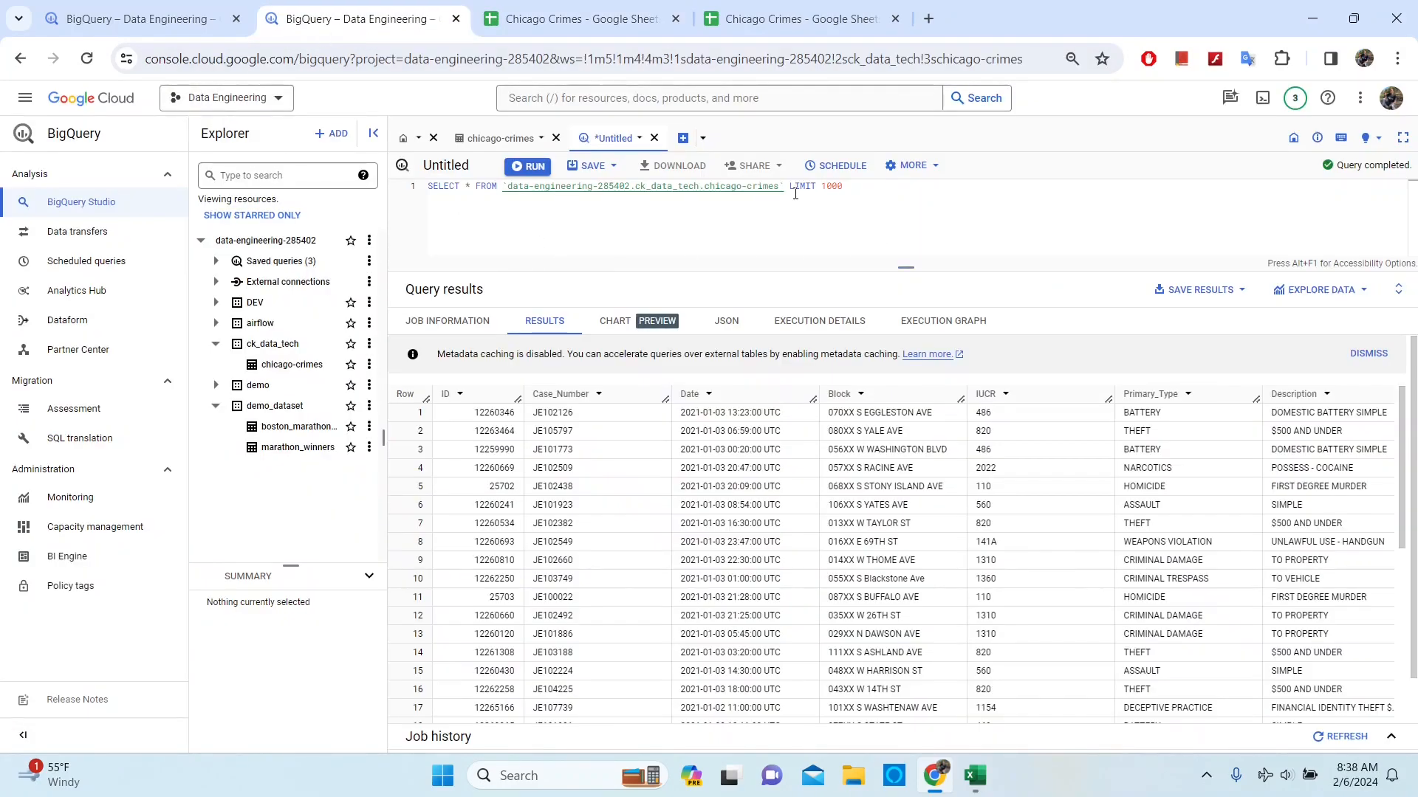
left_click_drag(789, 186, 859, 187)
key("BackSpace")
type("WHERE I")
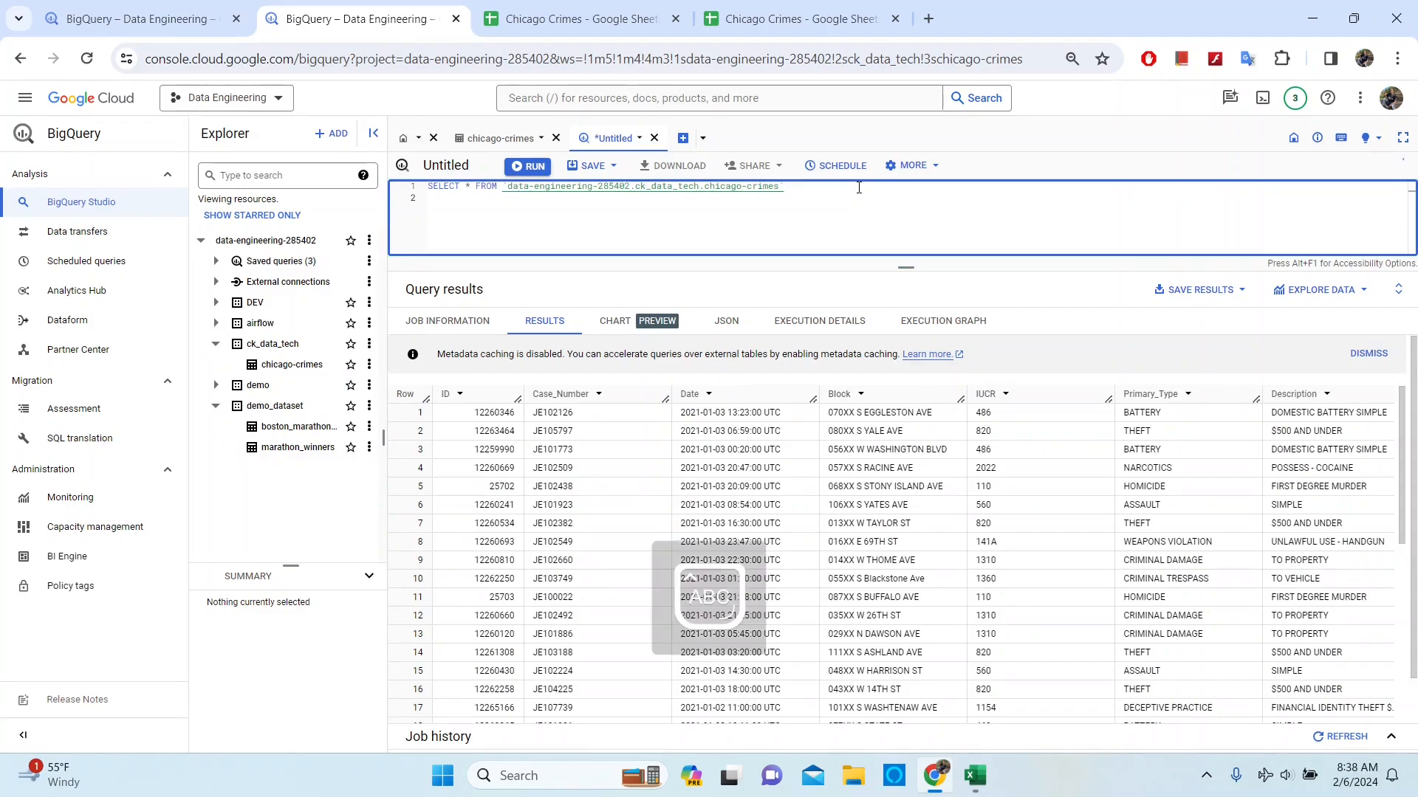
type("D =111111")
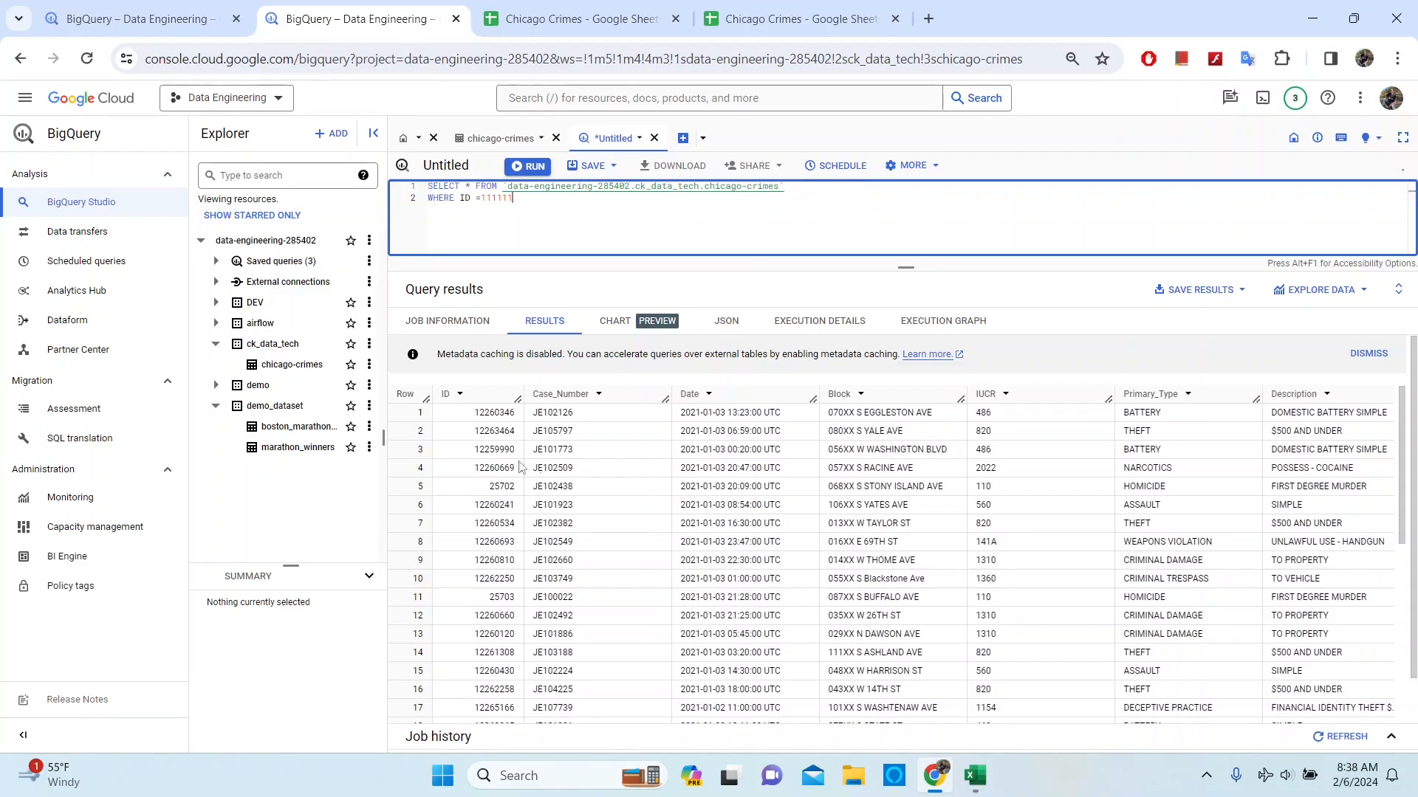
Check the ID field's data type in the chicago-crimes schema, and run the filtered query
left_click(494, 142)
left_click(426, 200)
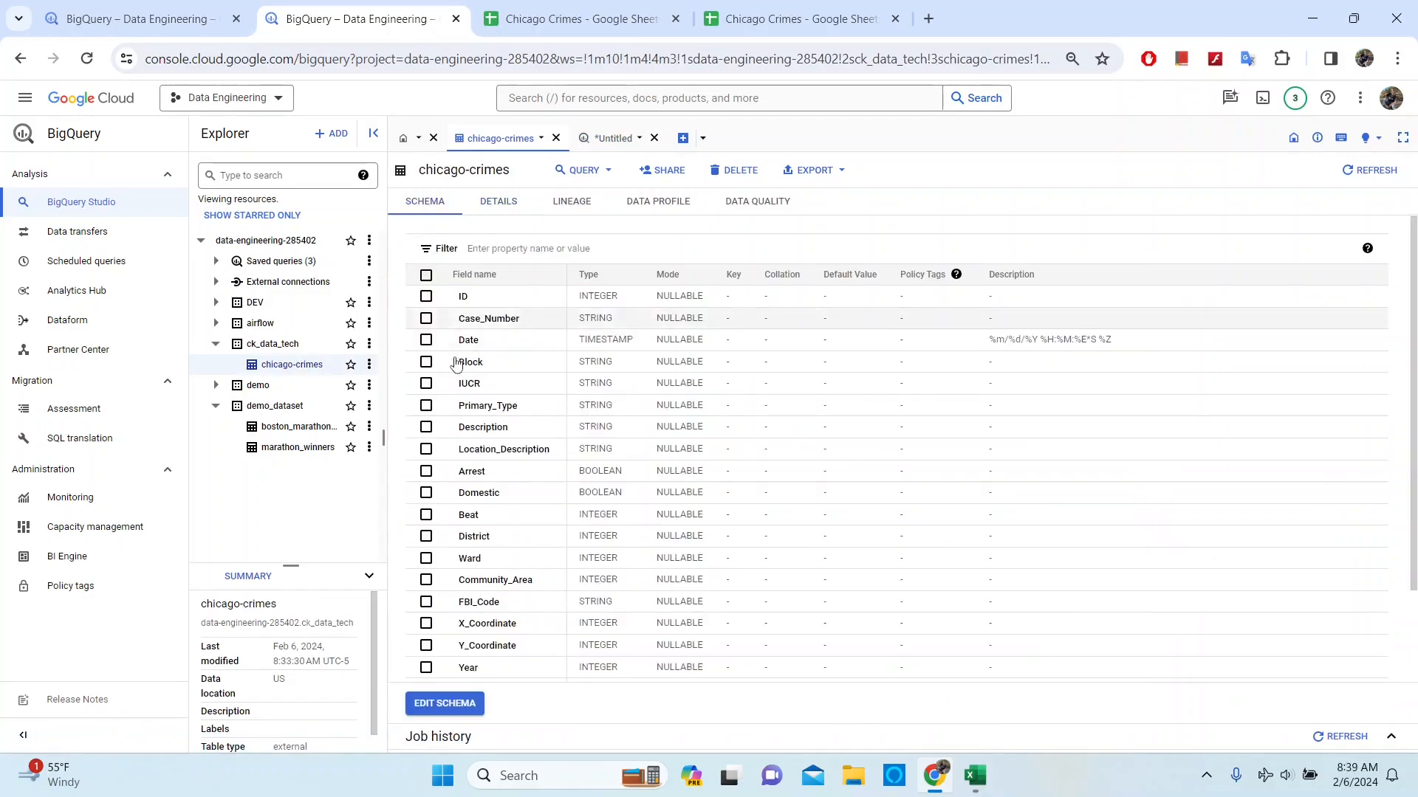
left_click(611, 145)
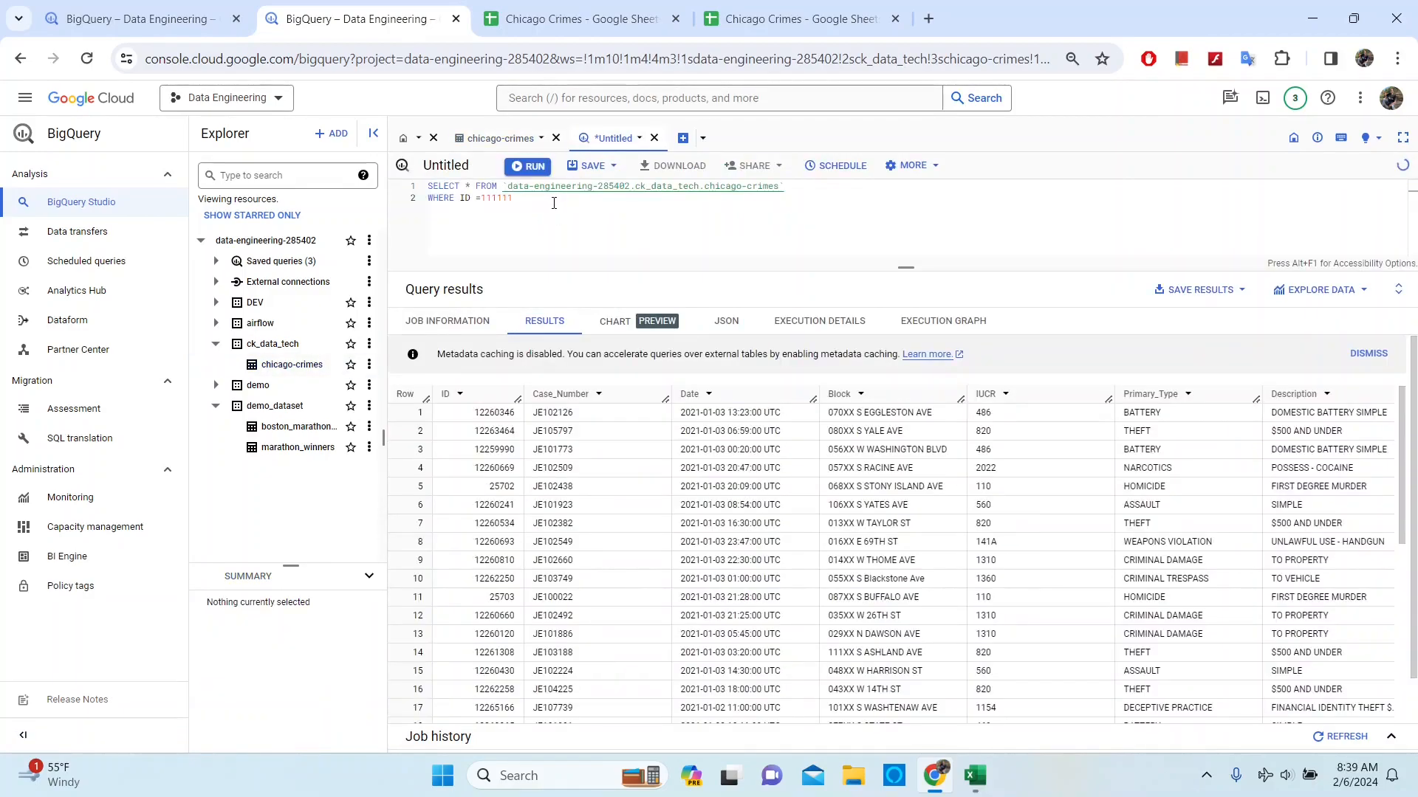
left_click_drag(515, 199, 426, 184)
left_click(533, 166)
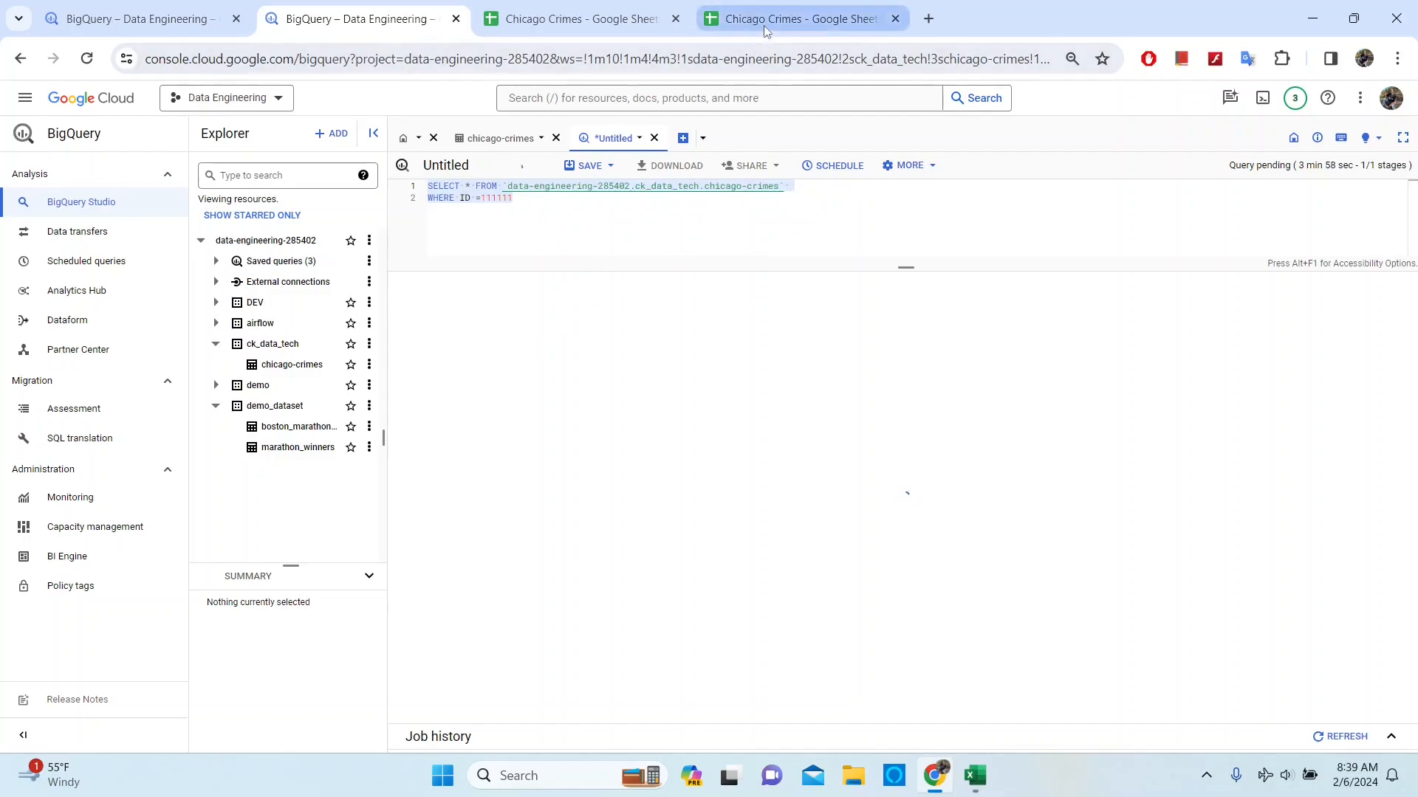
Look back through the Chicago Crimes sheet up to its first rows while the query runs, and return to BigQuery
mouse_move(763, 21)
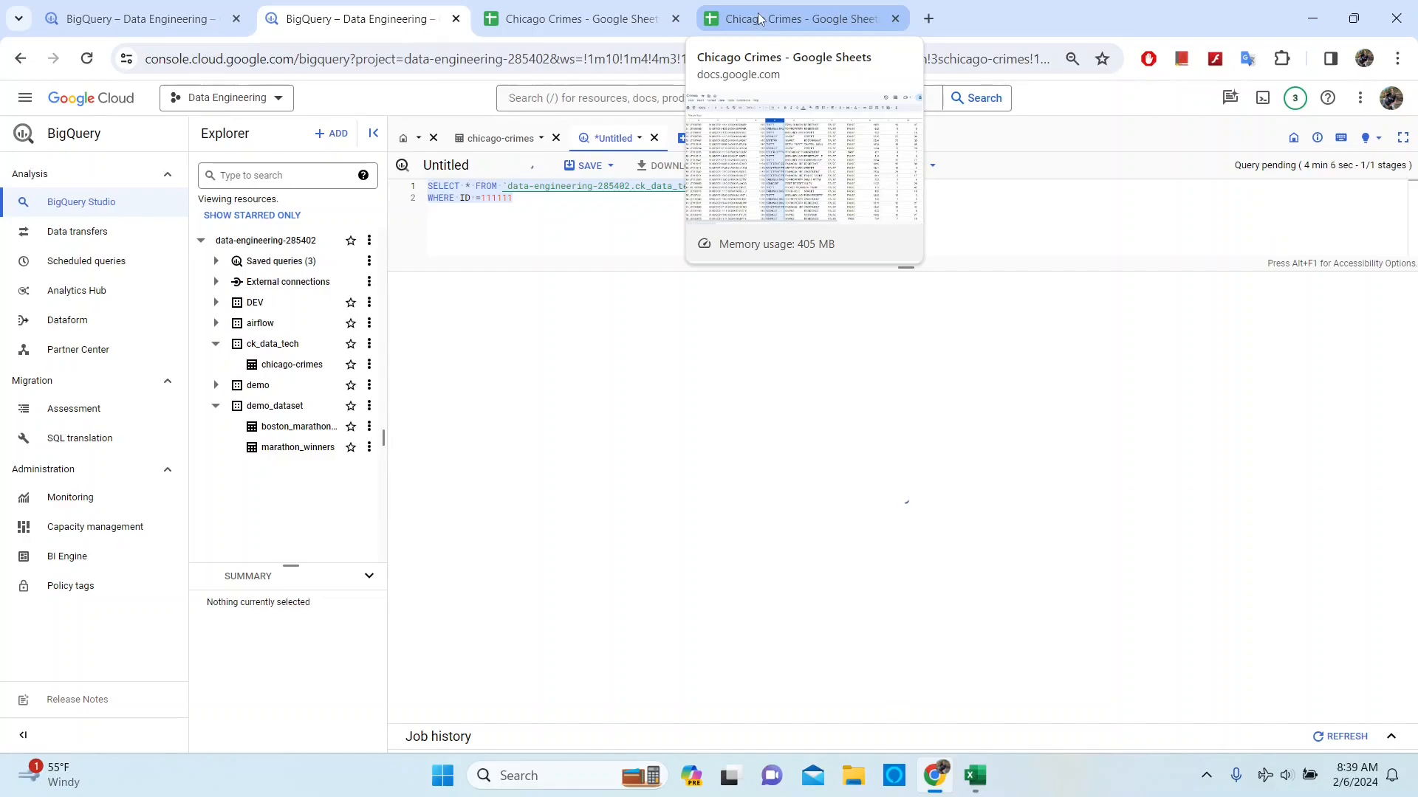
left_click(759, 18)
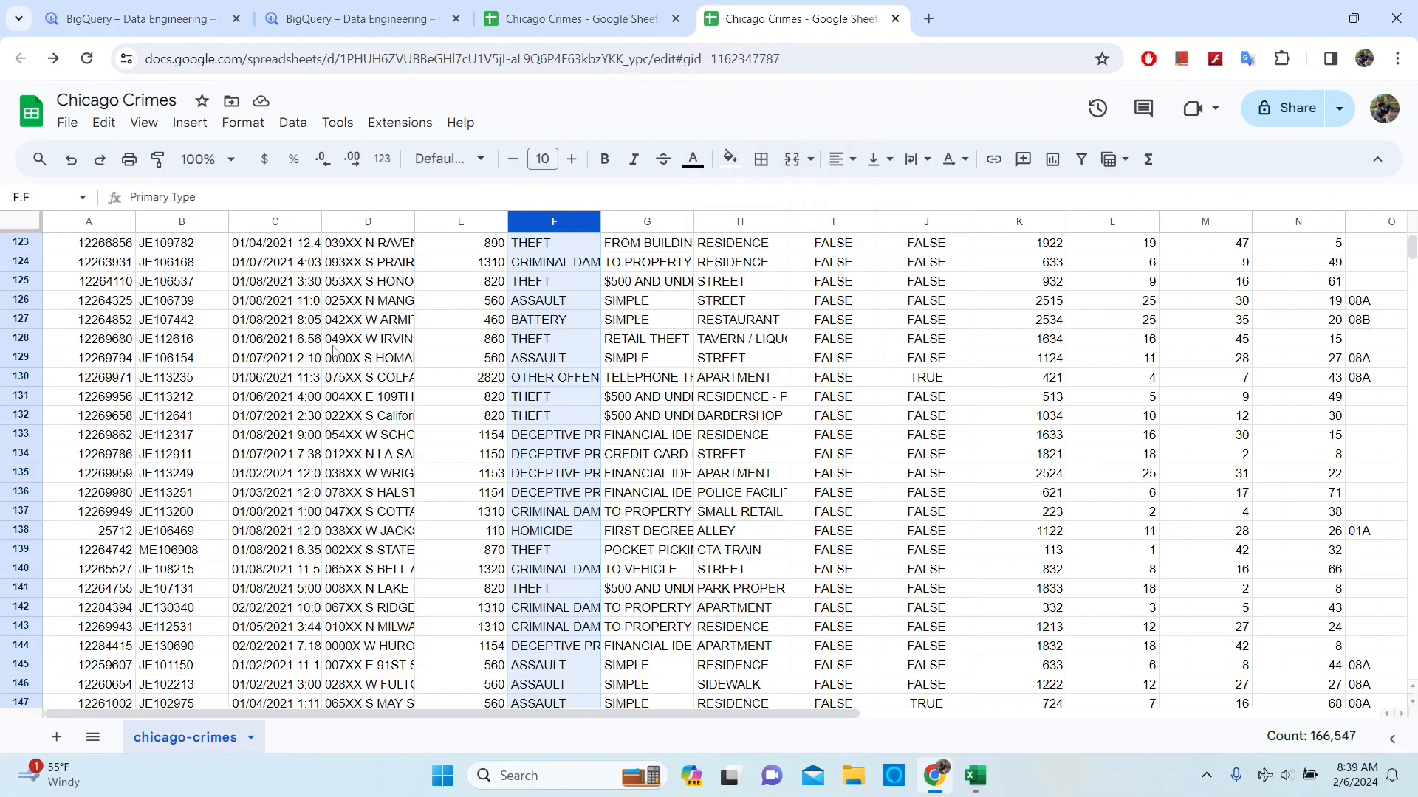
scroll(354, 342, "up", 15)
scroll(367, 341, "up", 8)
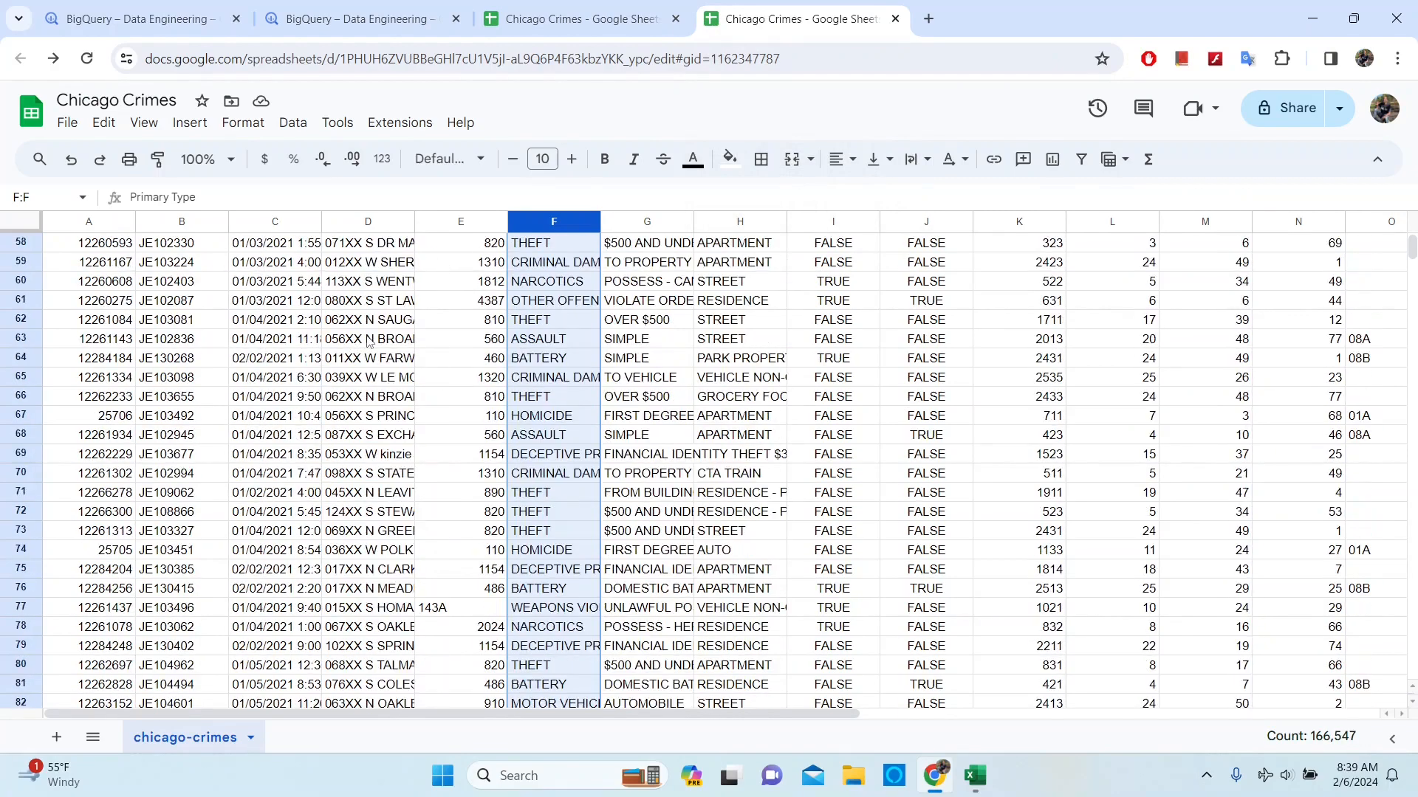
scroll(372, 325, "up", 7)
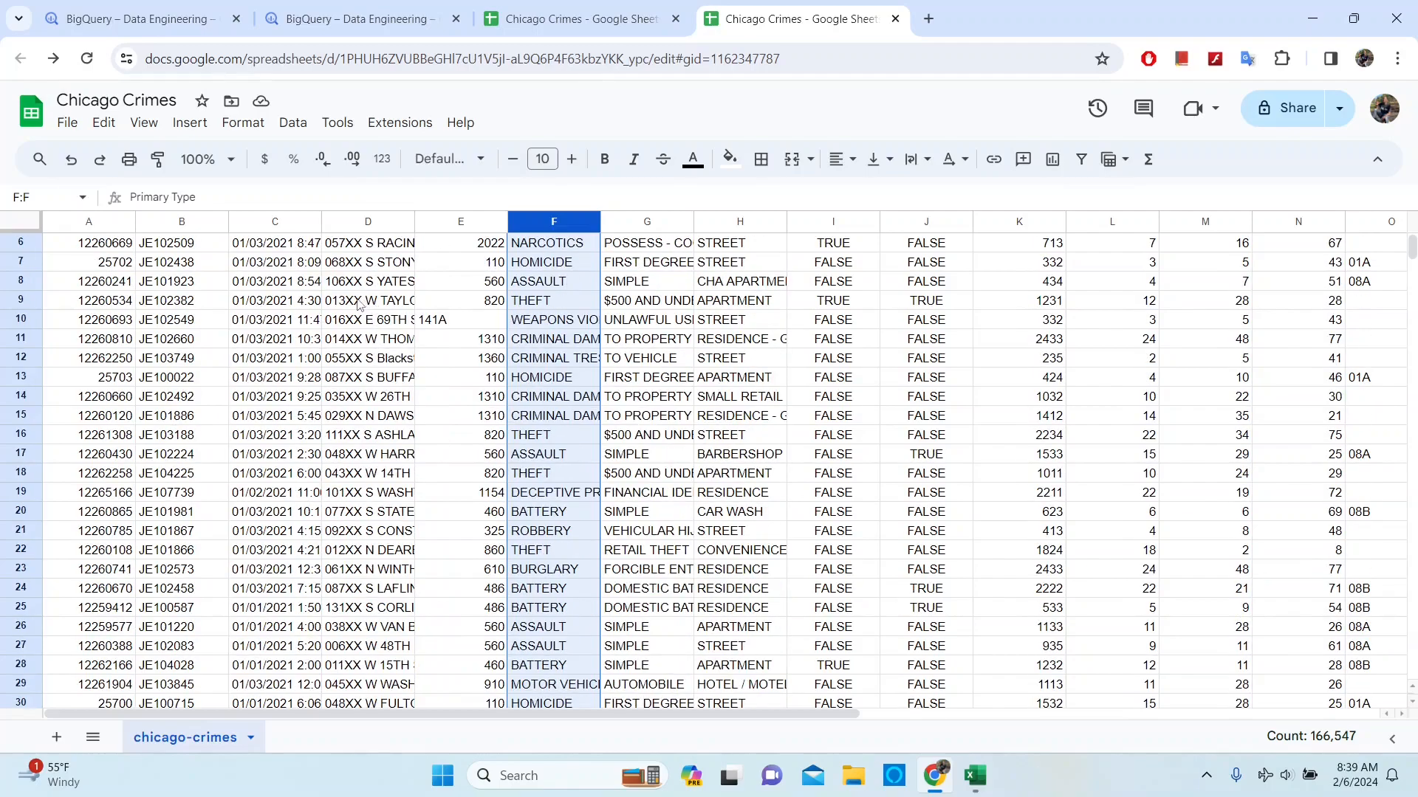
left_click(563, 12)
left_click(367, 9)
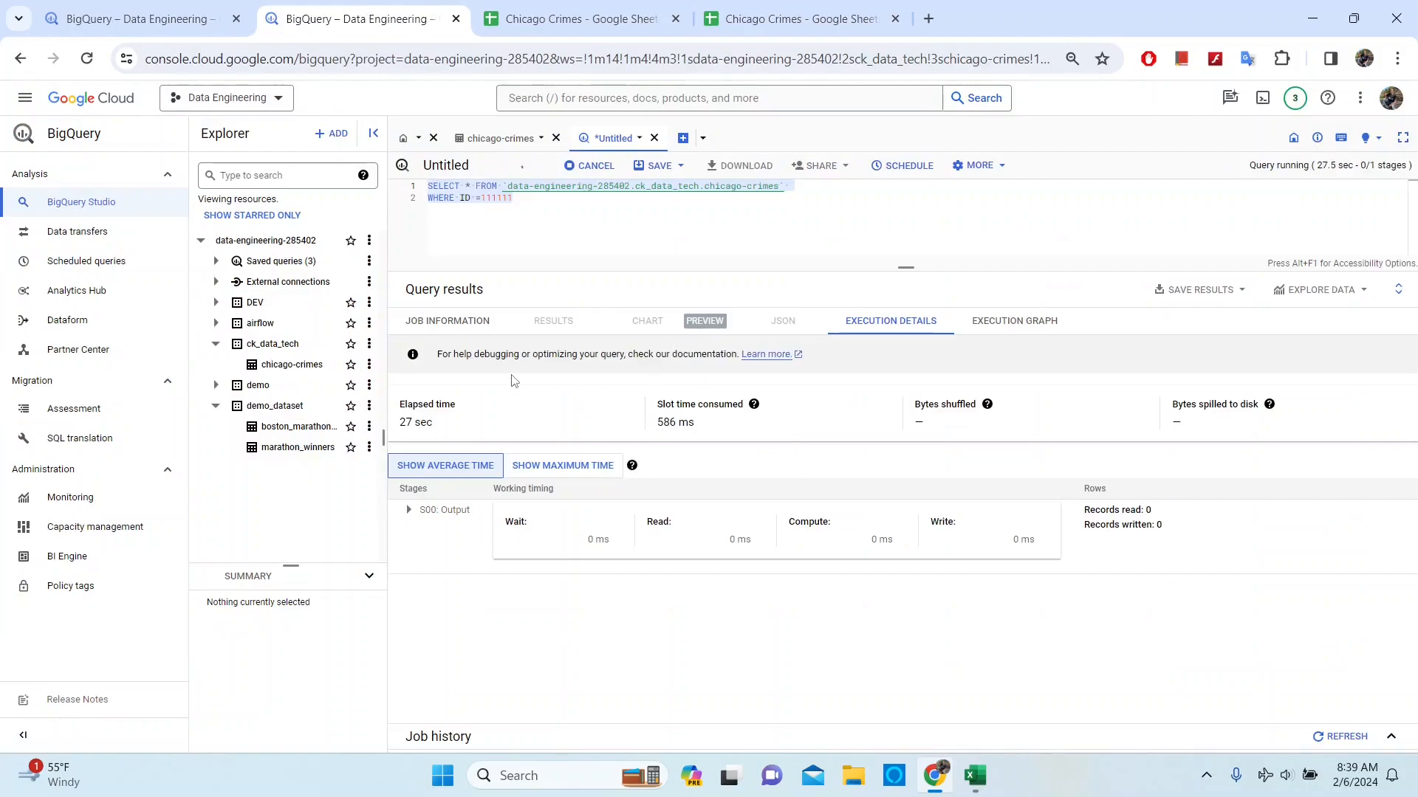
Examine the filtered query's result row for ID 111111, including its ID value and remaining columns
left_click(535, 206)
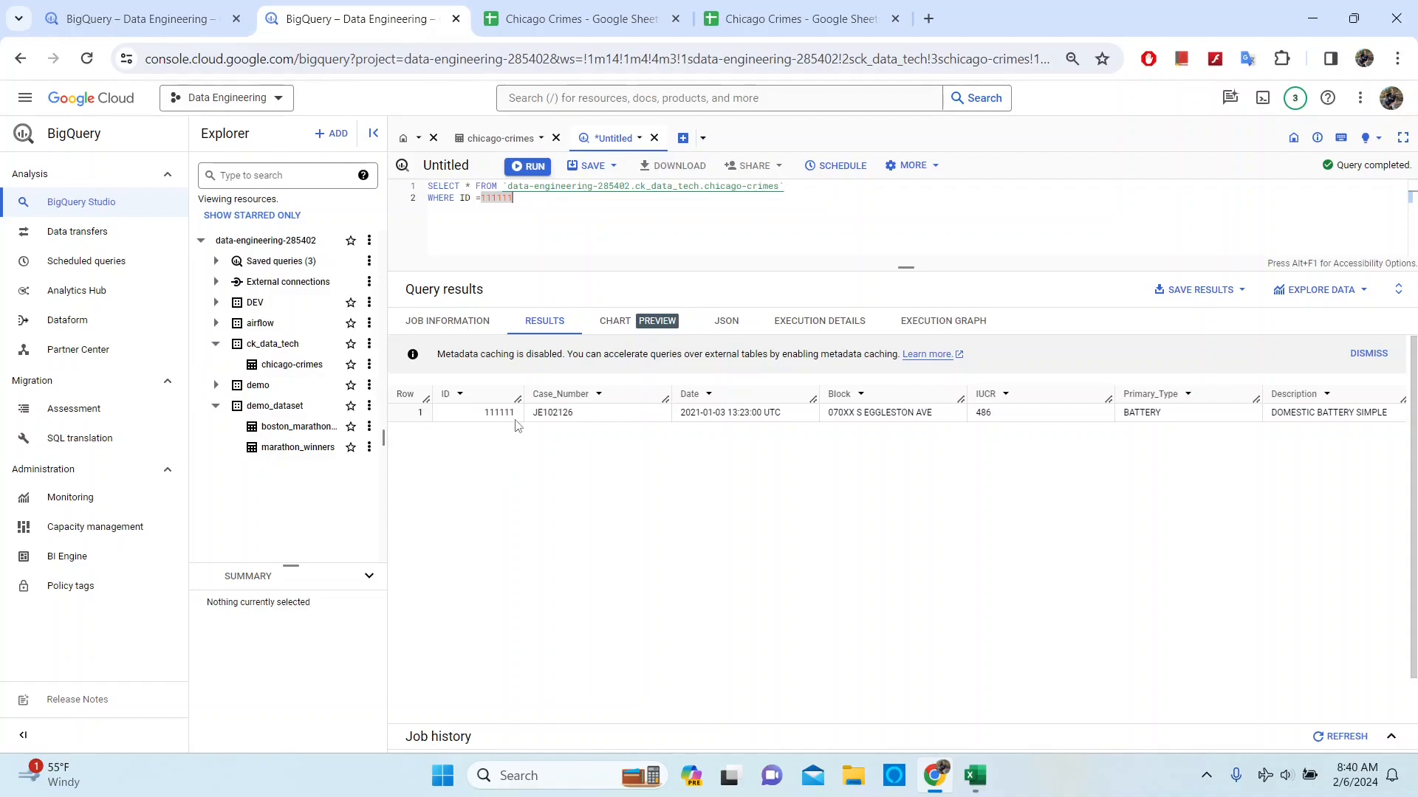
left_click_drag(518, 416, 479, 417)
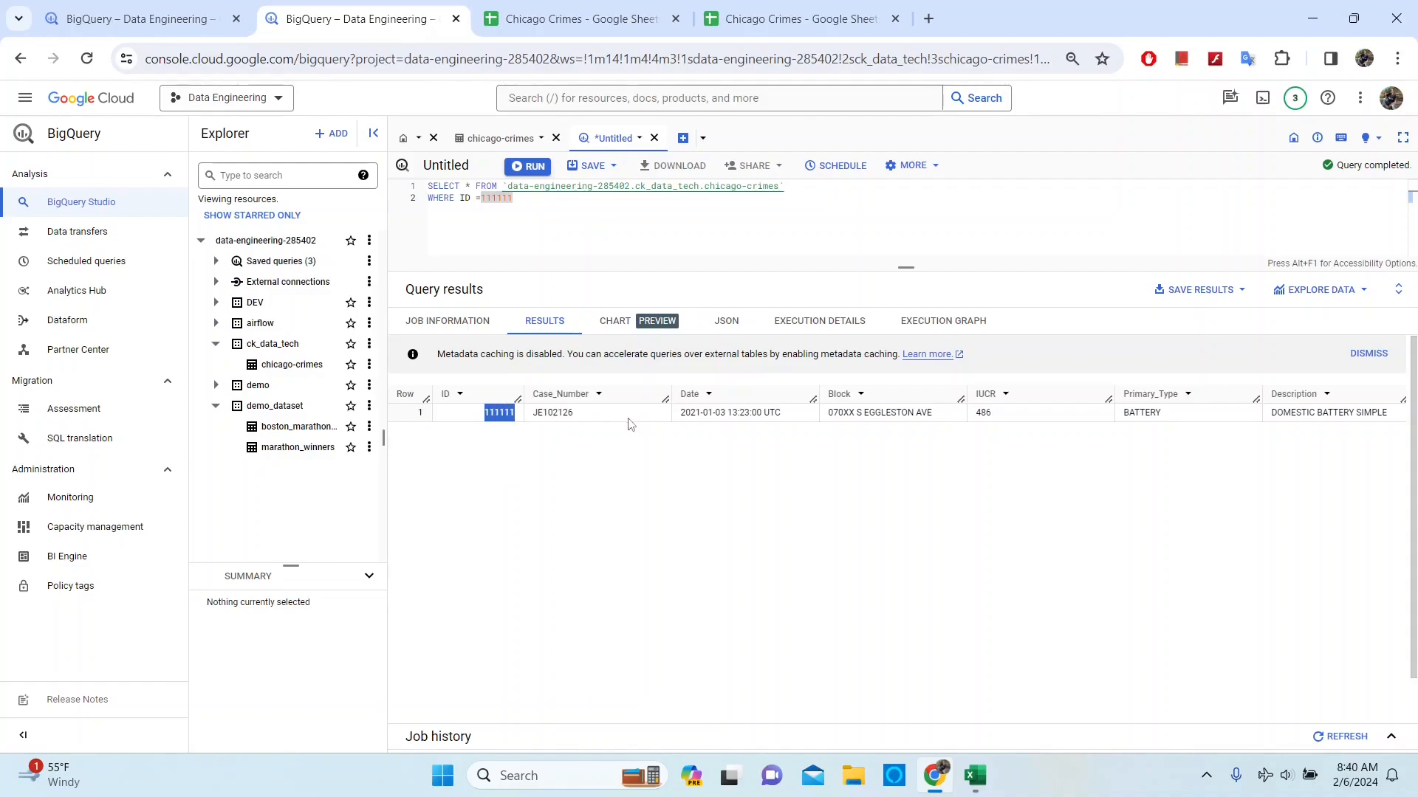
left_click(1178, 547)
scroll(1178, 546, "right", 1)
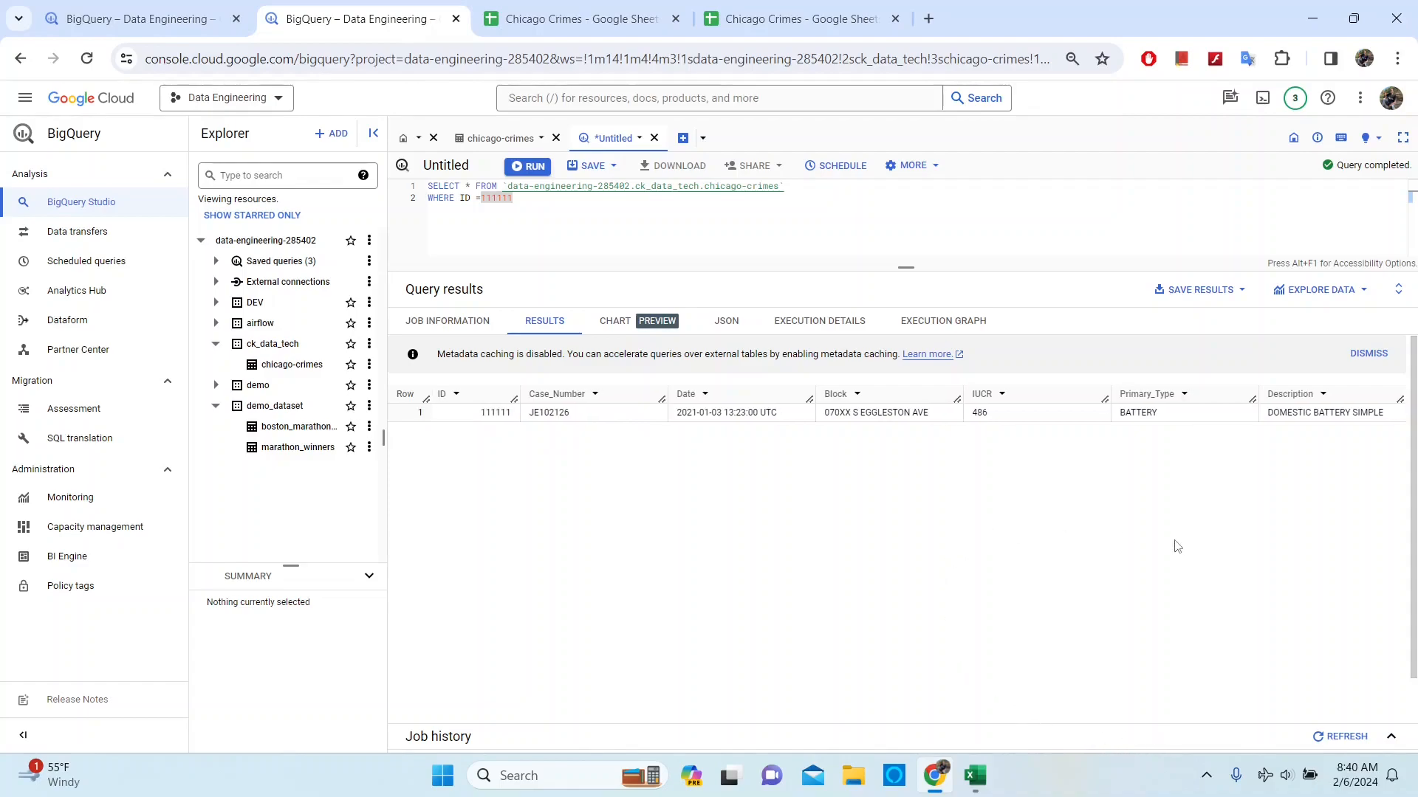
Switch to the Chicago Crimes sheet and delete row 2, the record with ID 111111
left_click(849, 14)
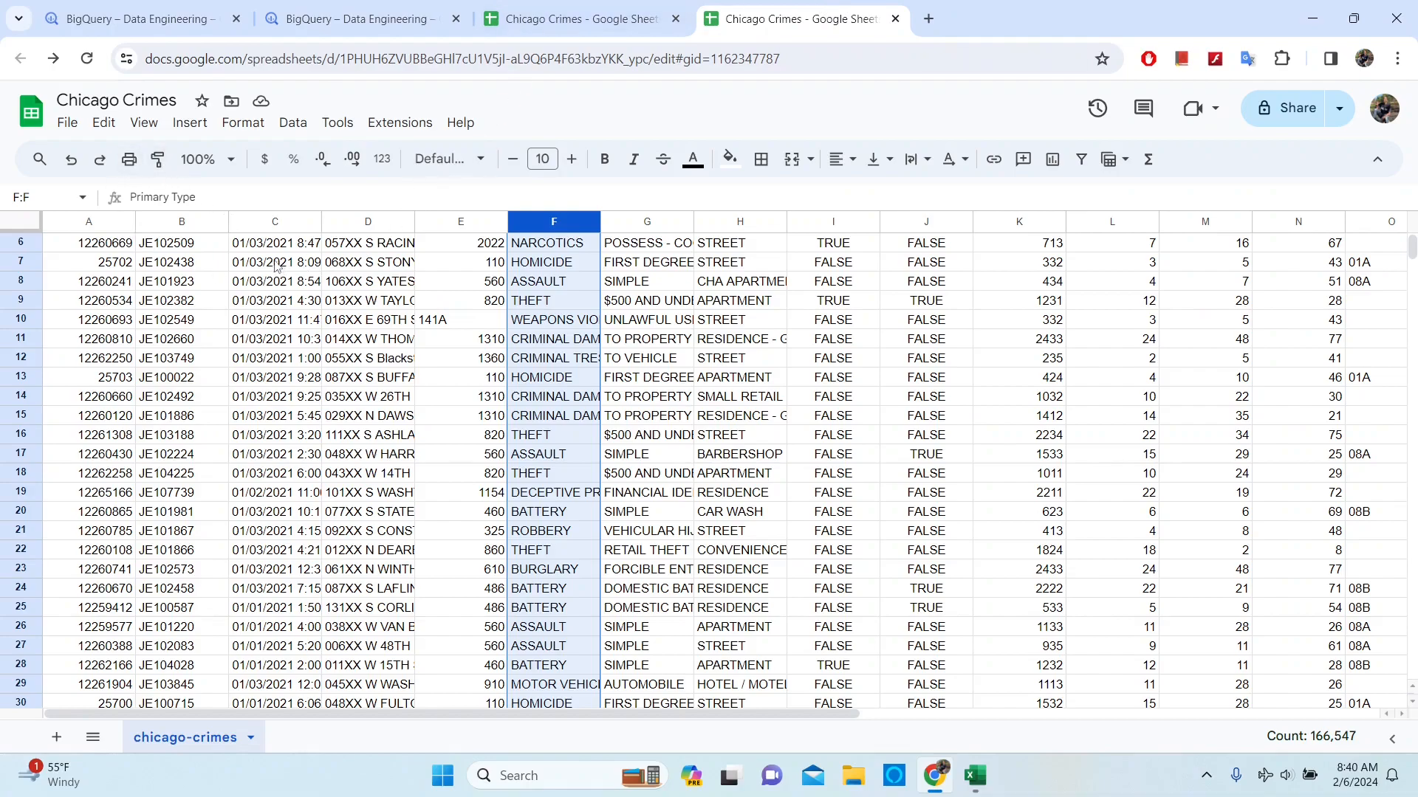
scroll(427, 337, "down", 7)
scroll(427, 337, "up", 4)
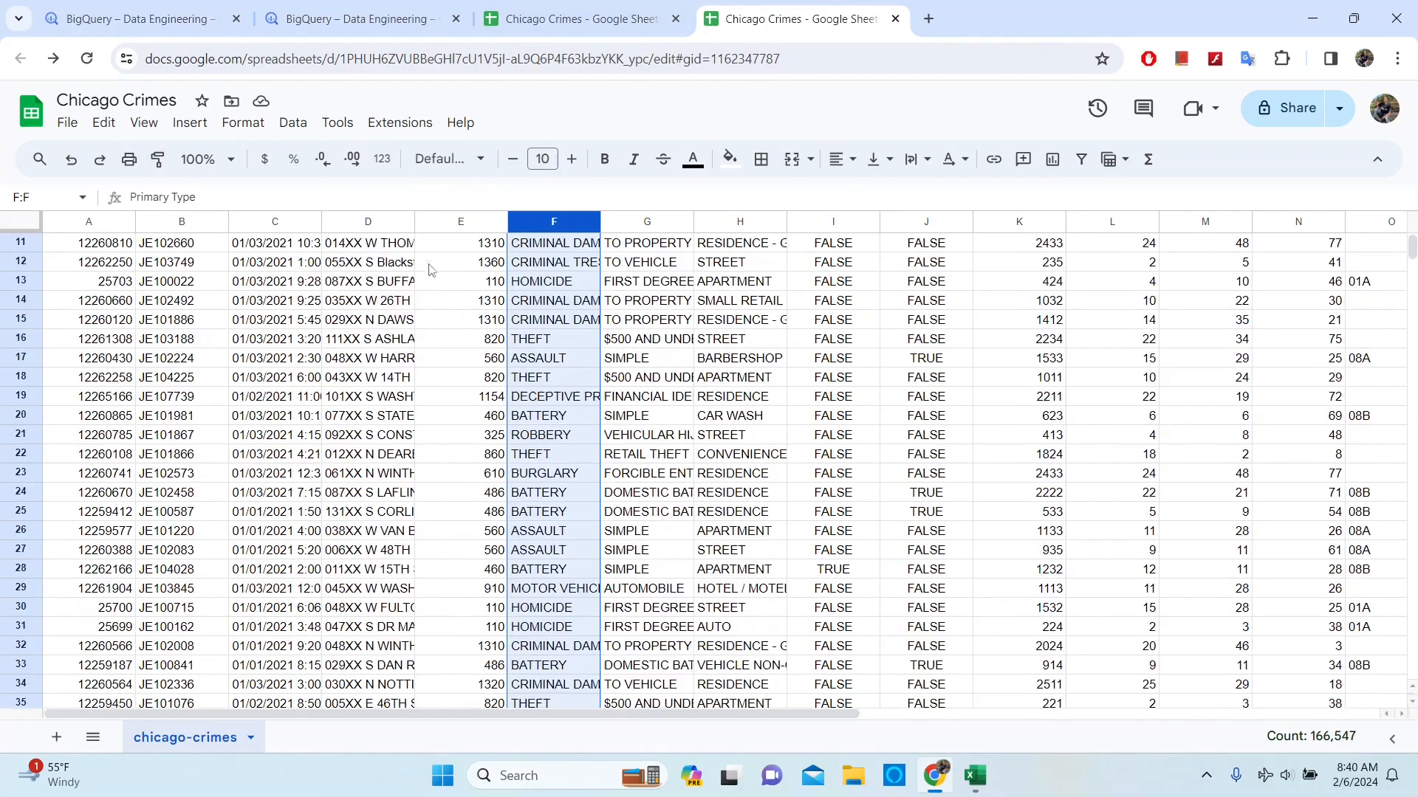
left_click(369, 19)
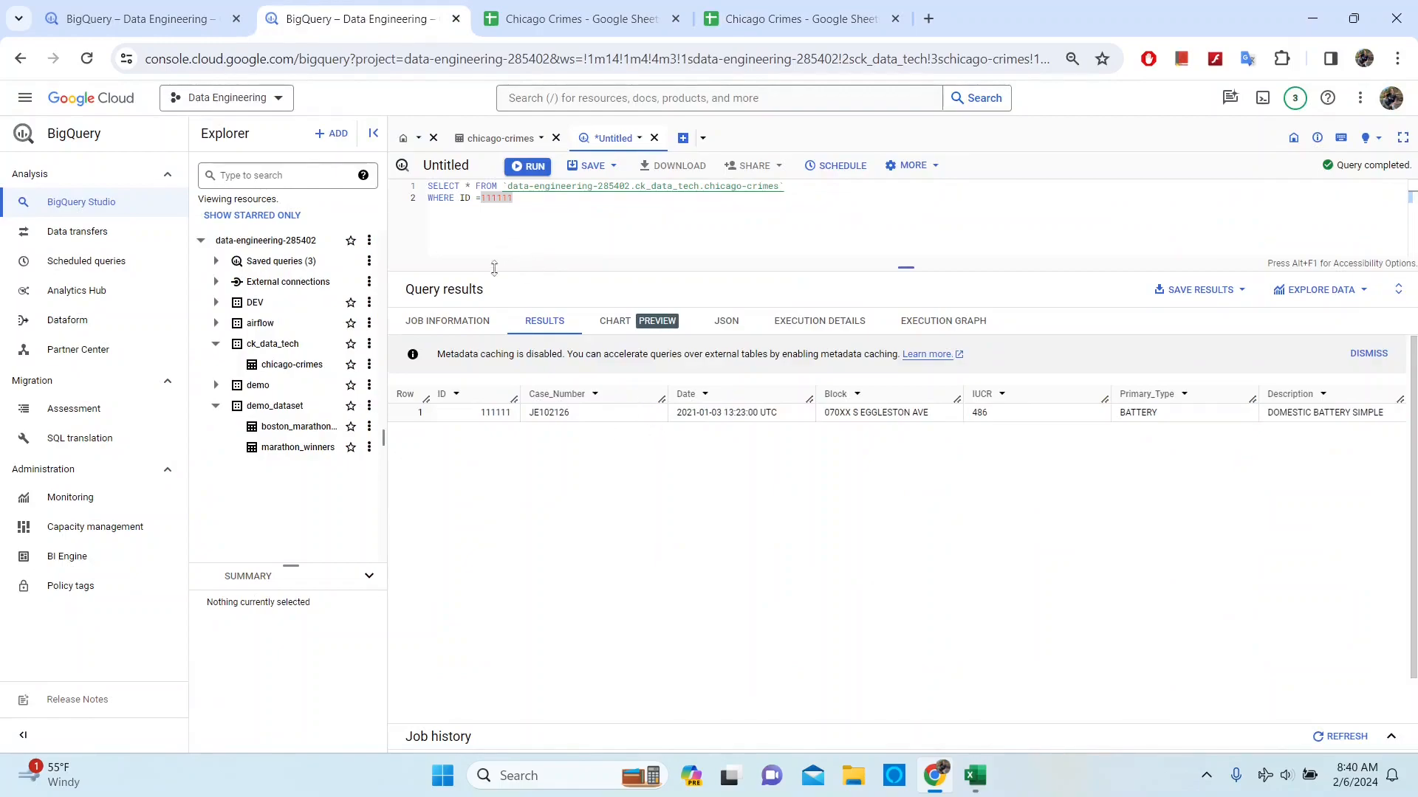
left_click(787, 21)
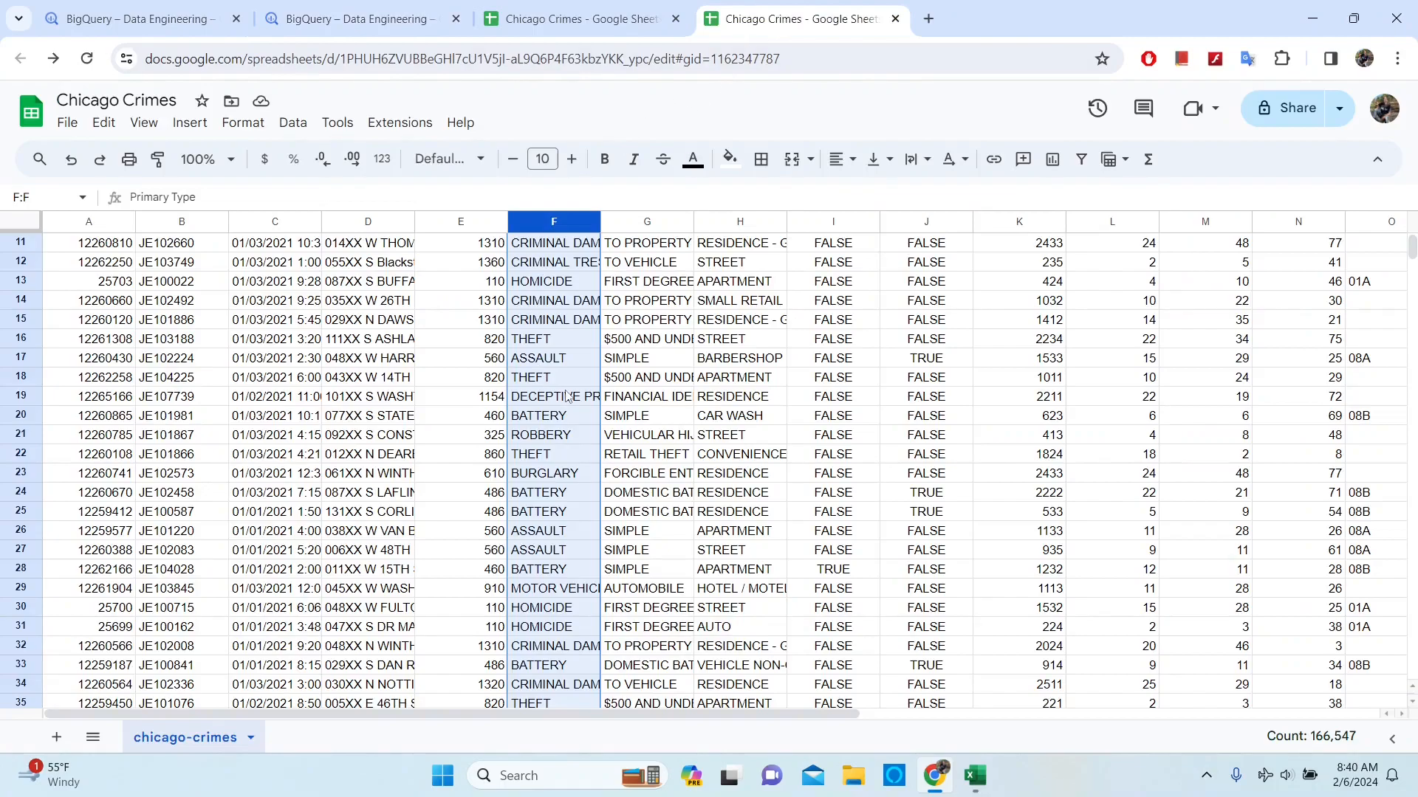
scroll(548, 386, "down", 10)
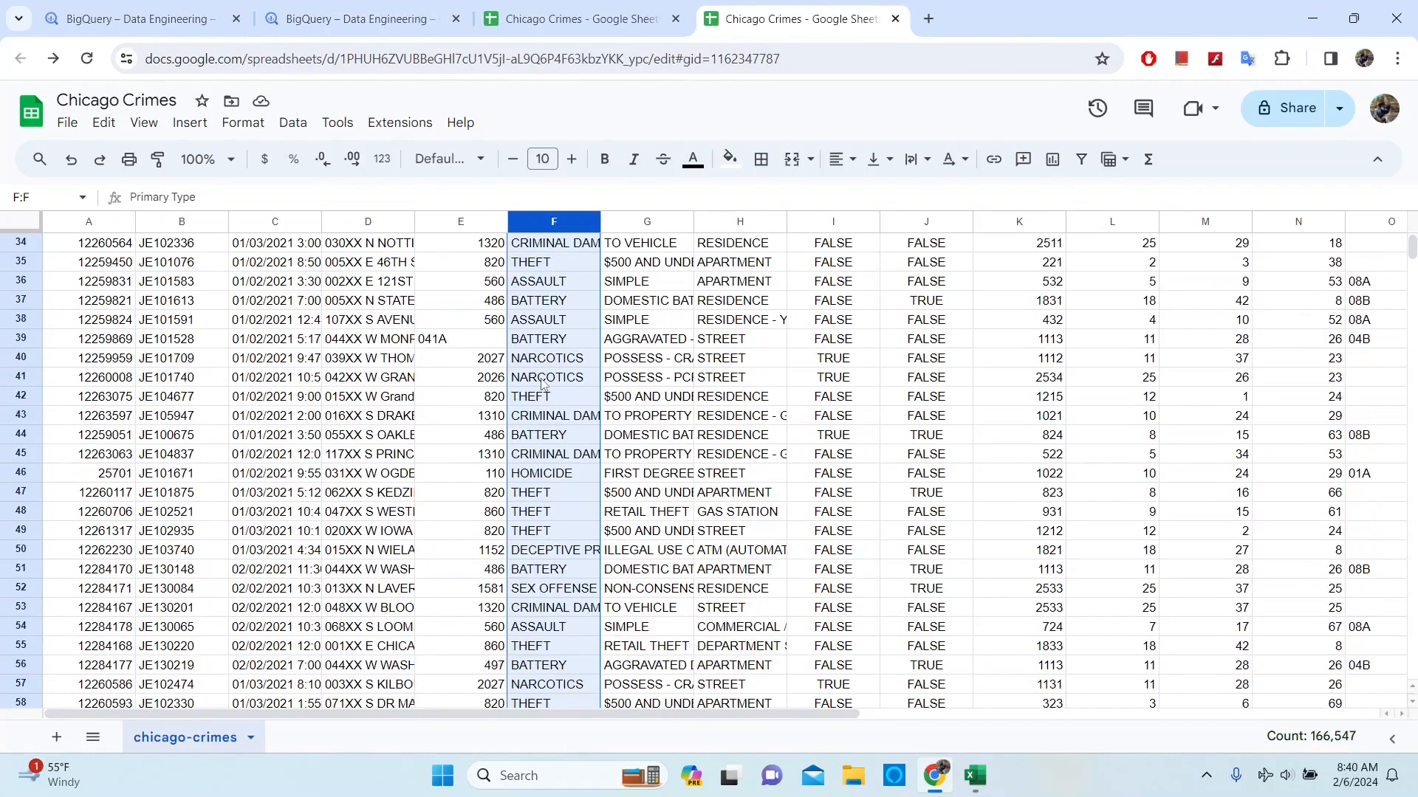
scroll(541, 382, "up", 12)
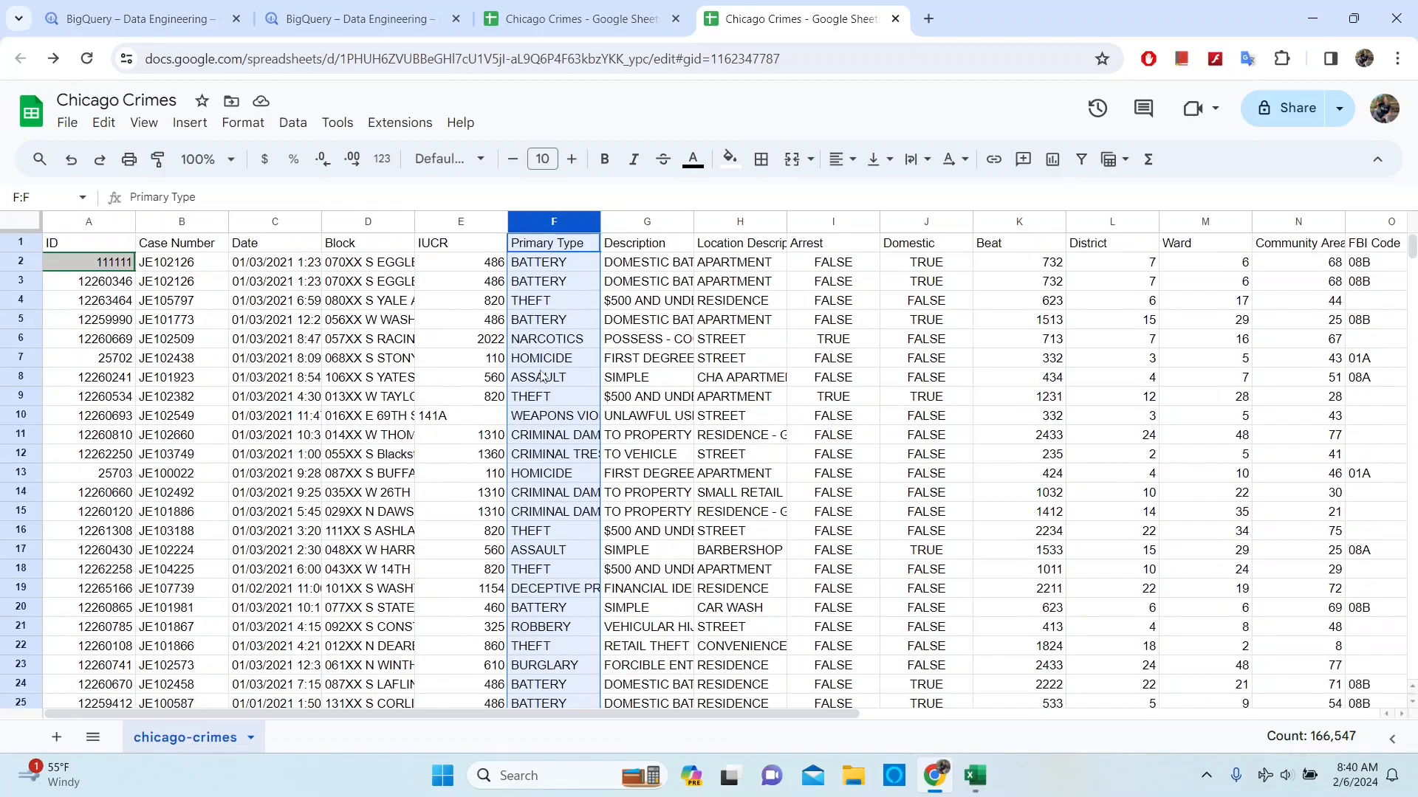
left_click(32, 266)
right_click(34, 264)
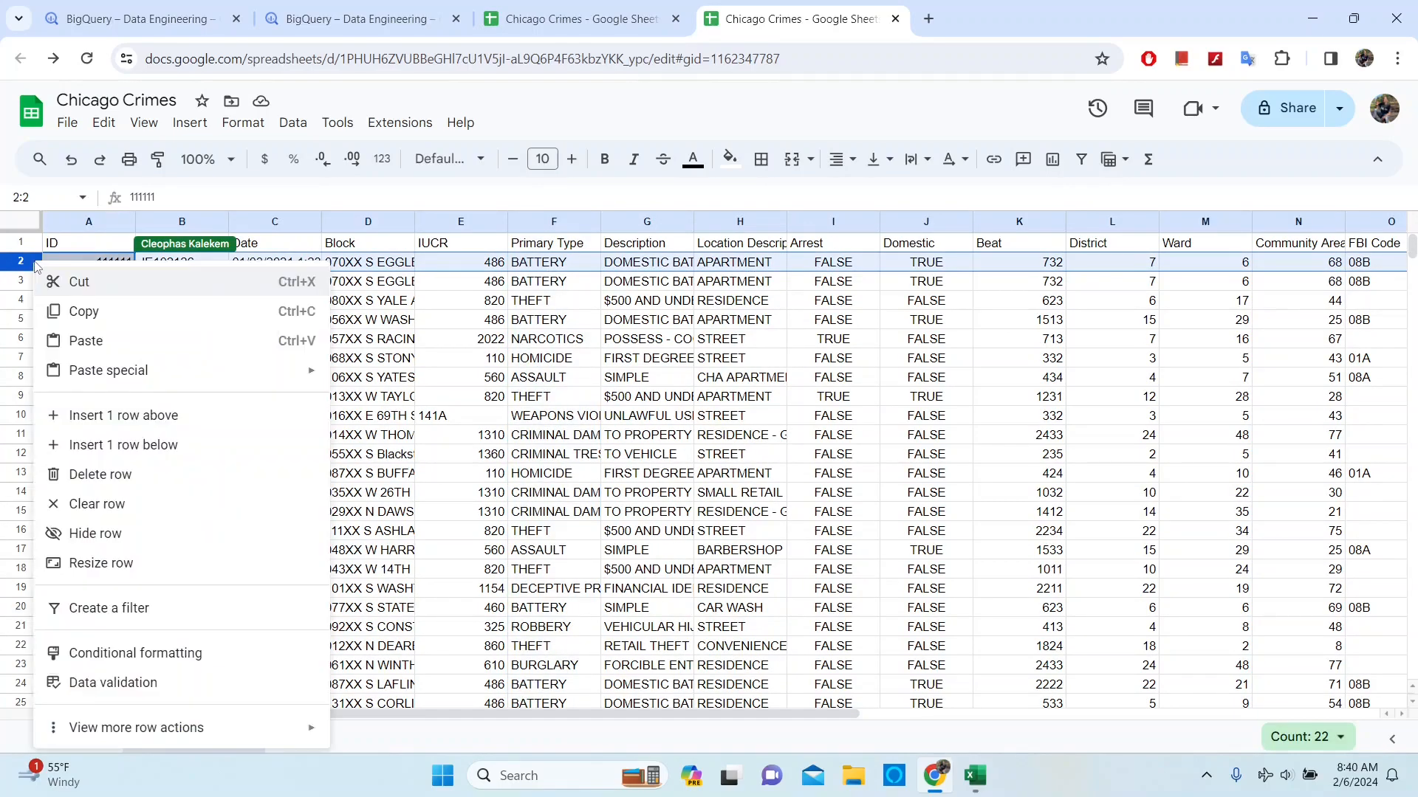
left_click(90, 478)
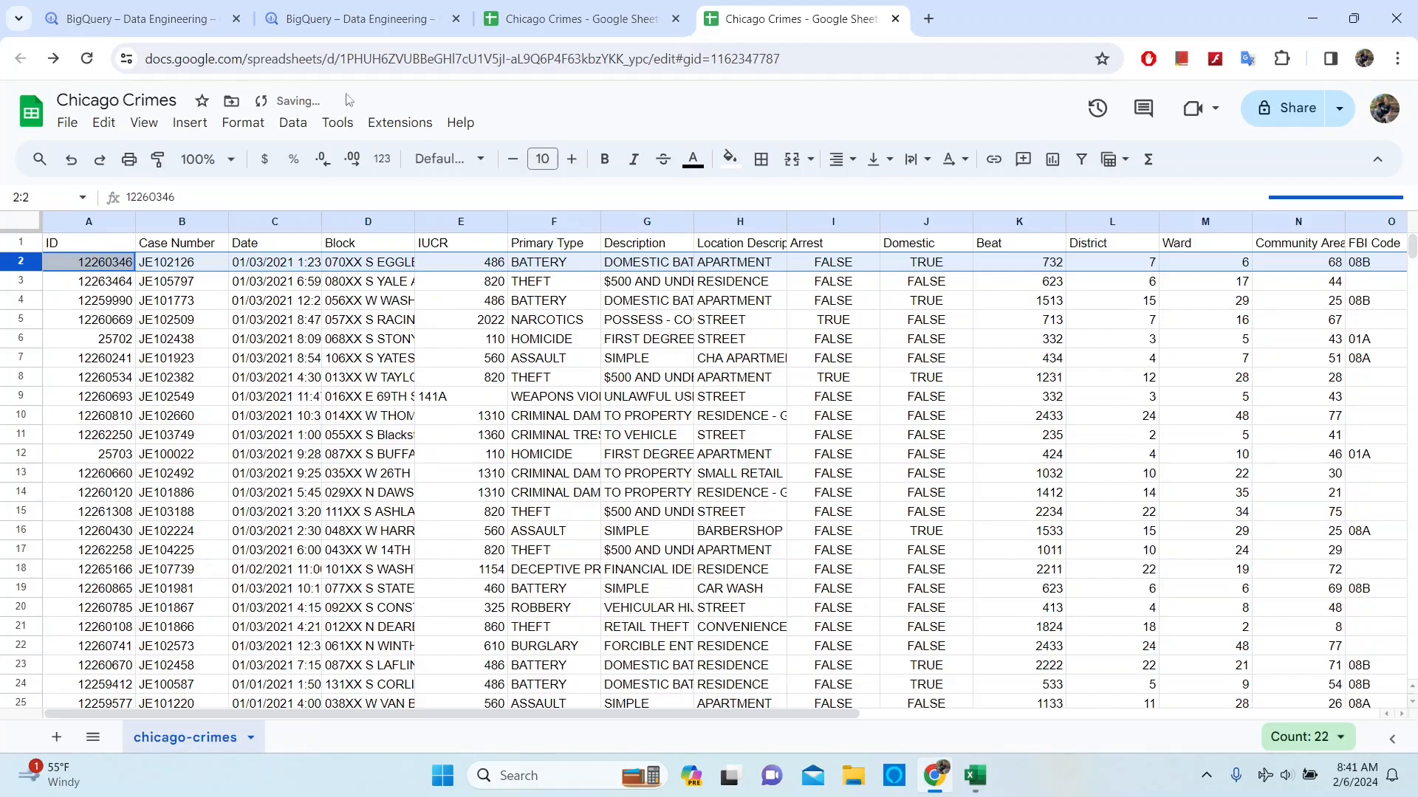
Switch to BigQuery, rerun the chicago-crimes query filtered on ID 111111, and check its result
left_click(366, 5)
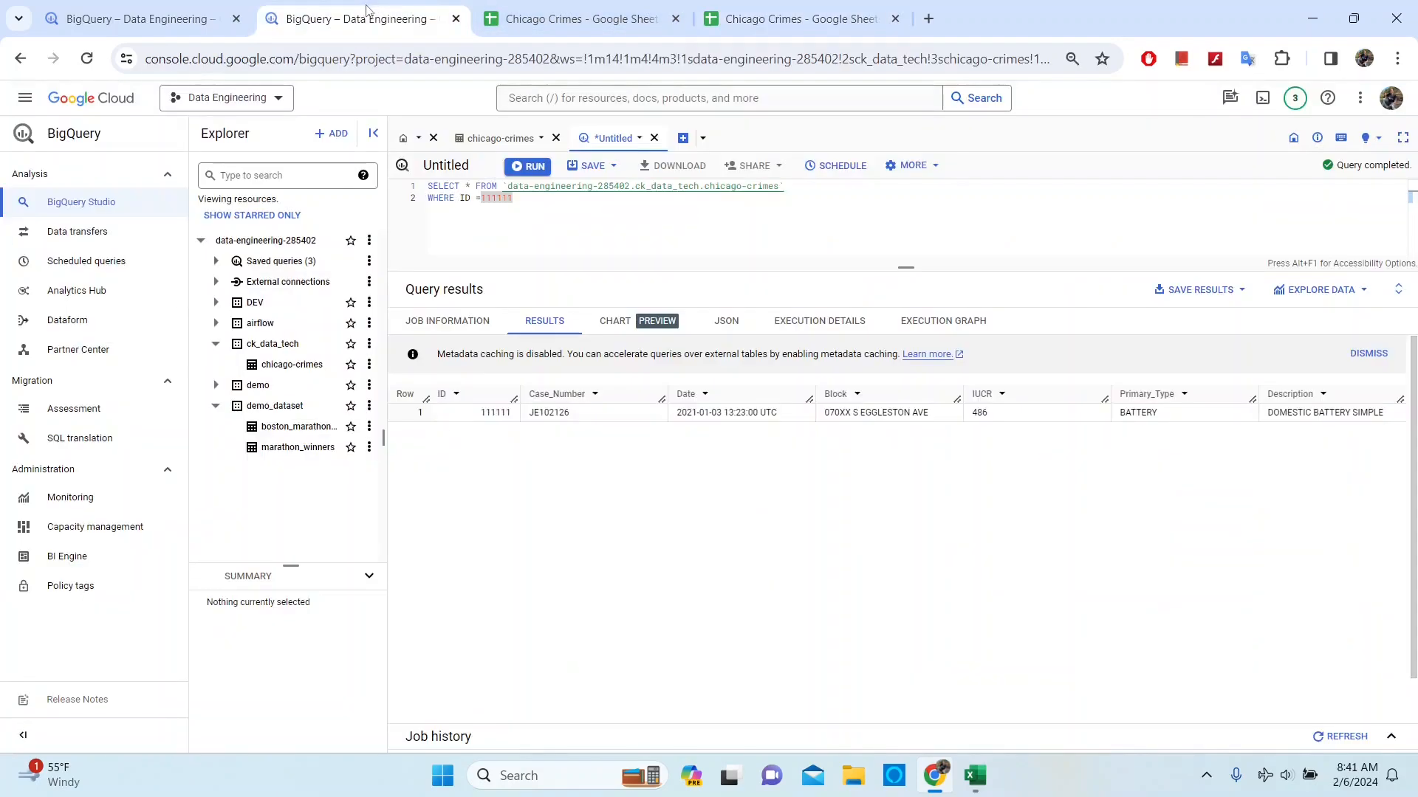
key("ctrl+a")
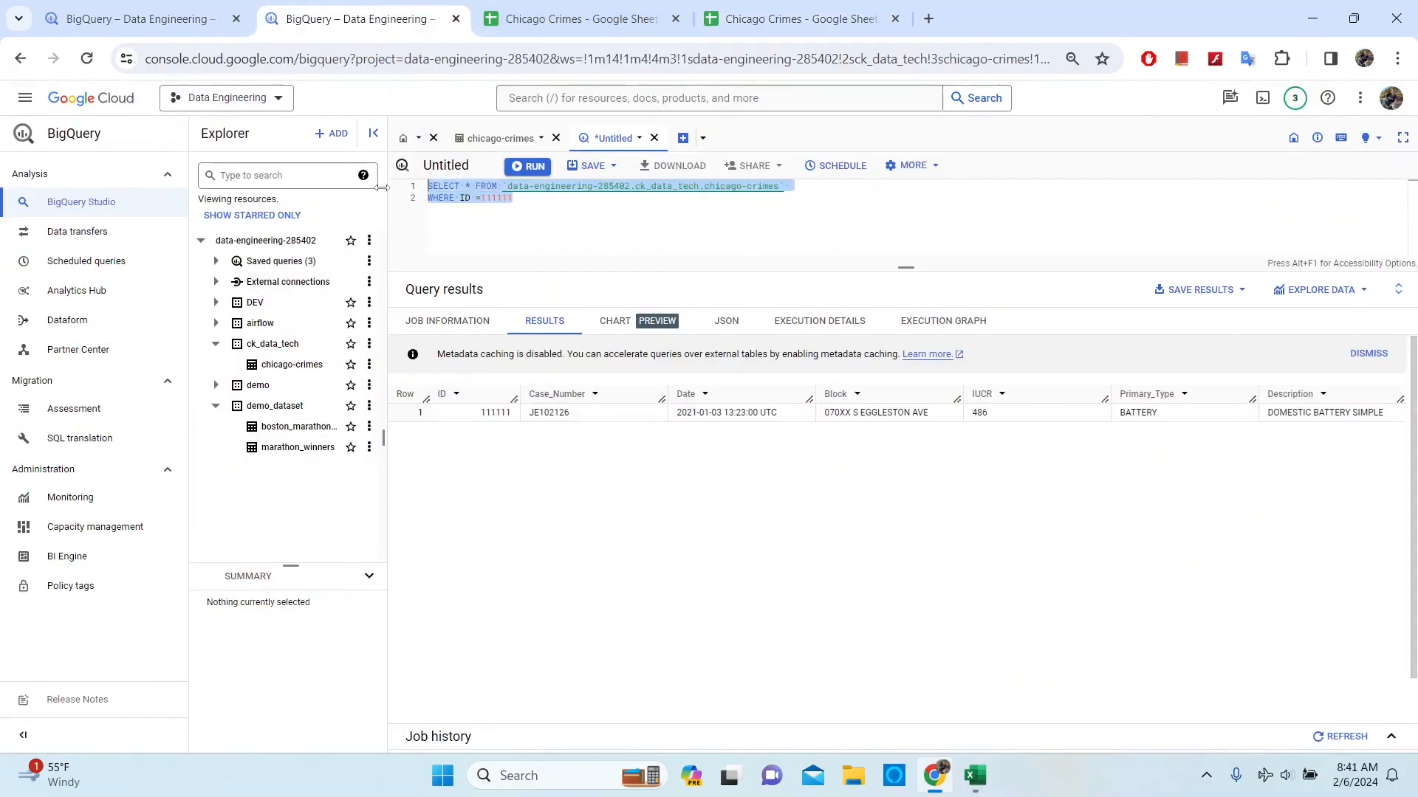
left_click(529, 166)
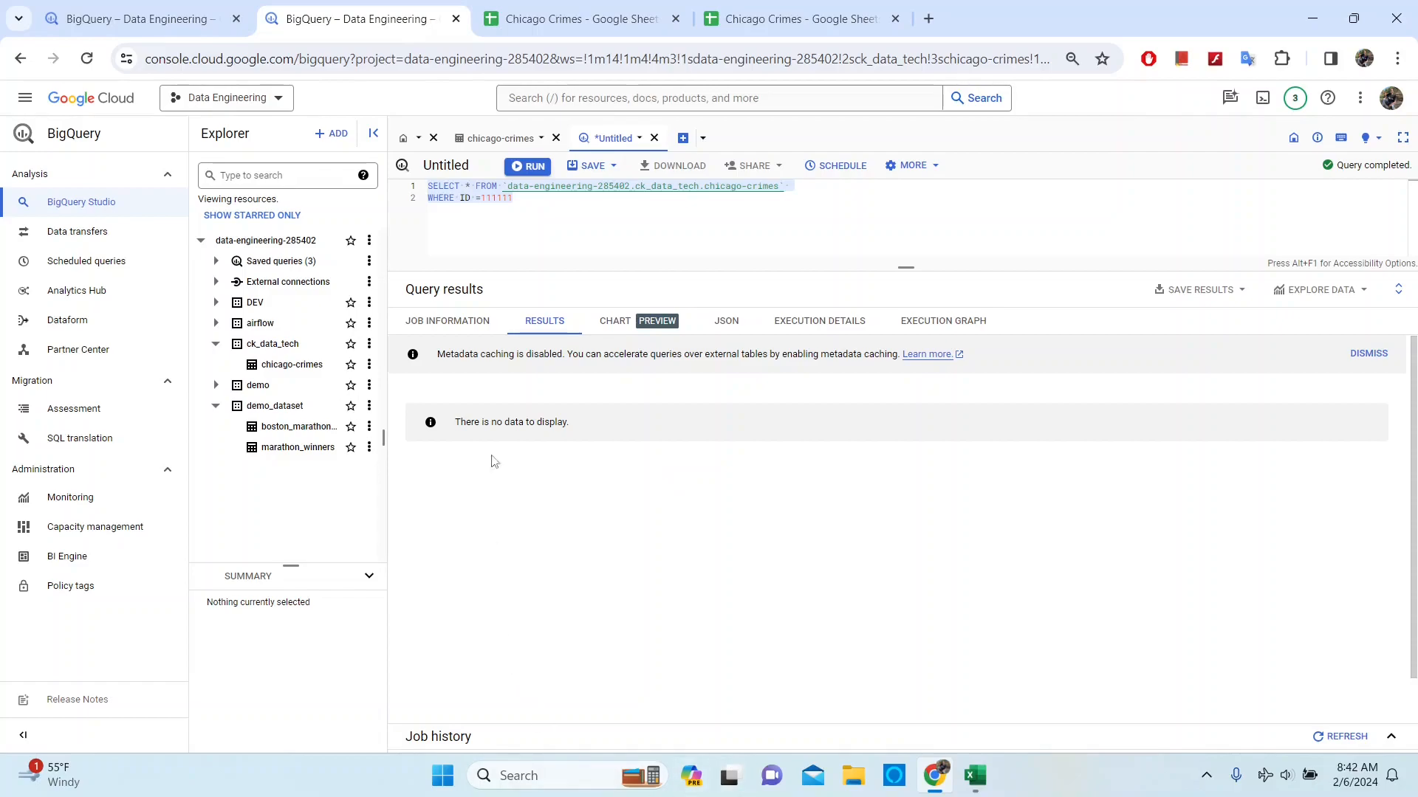
left_click_drag(573, 423, 446, 427)
left_click(569, 222)
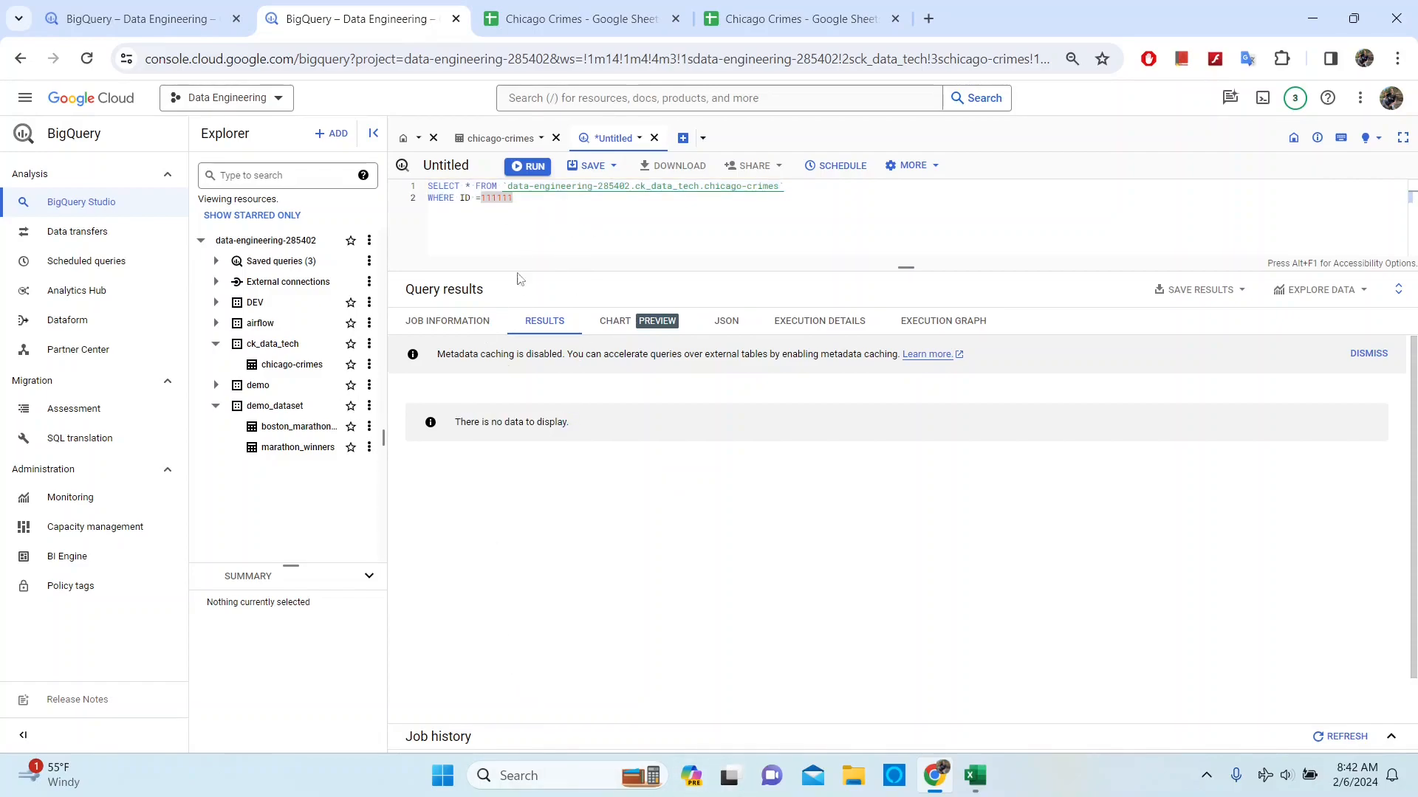
left_click_drag(594, 423, 440, 426)
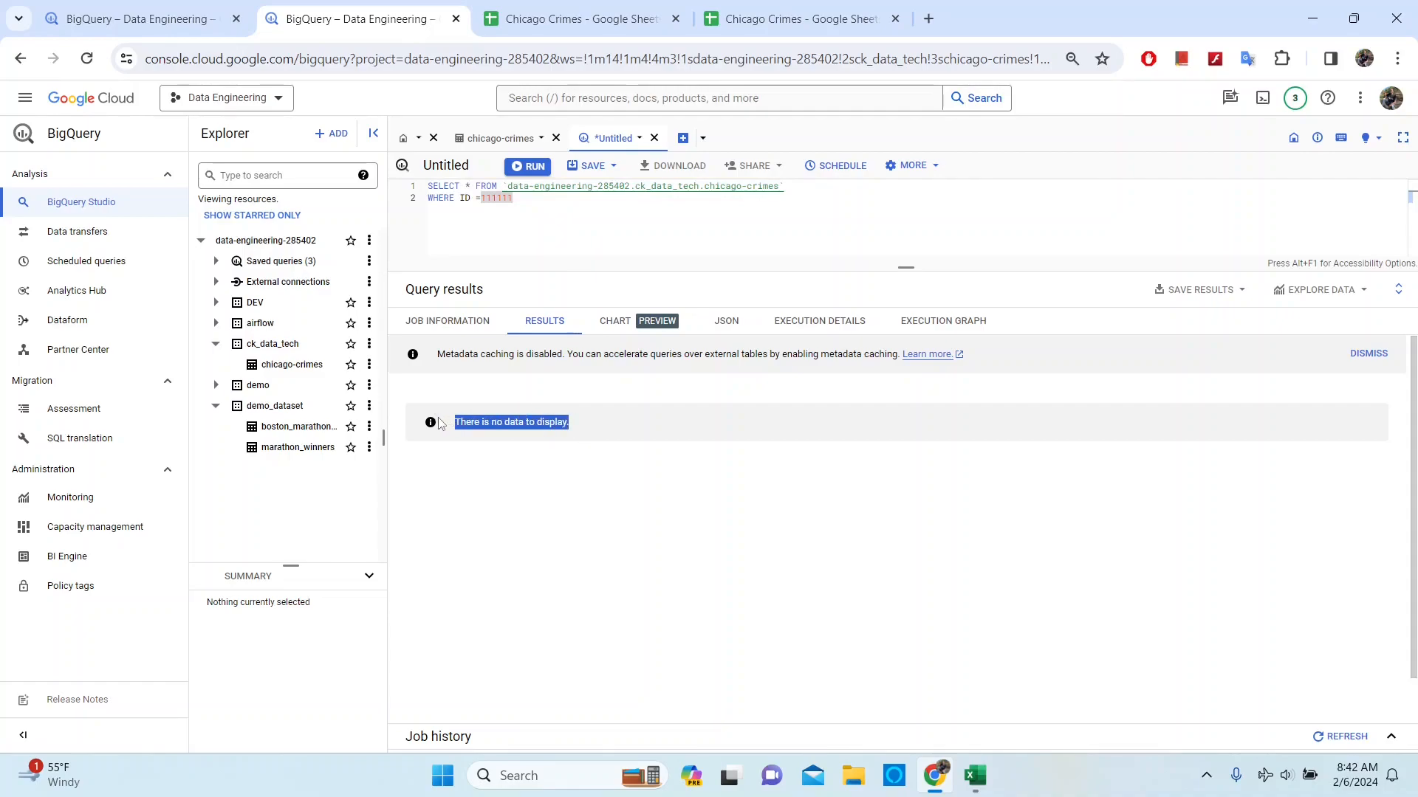
left_click(449, 347)
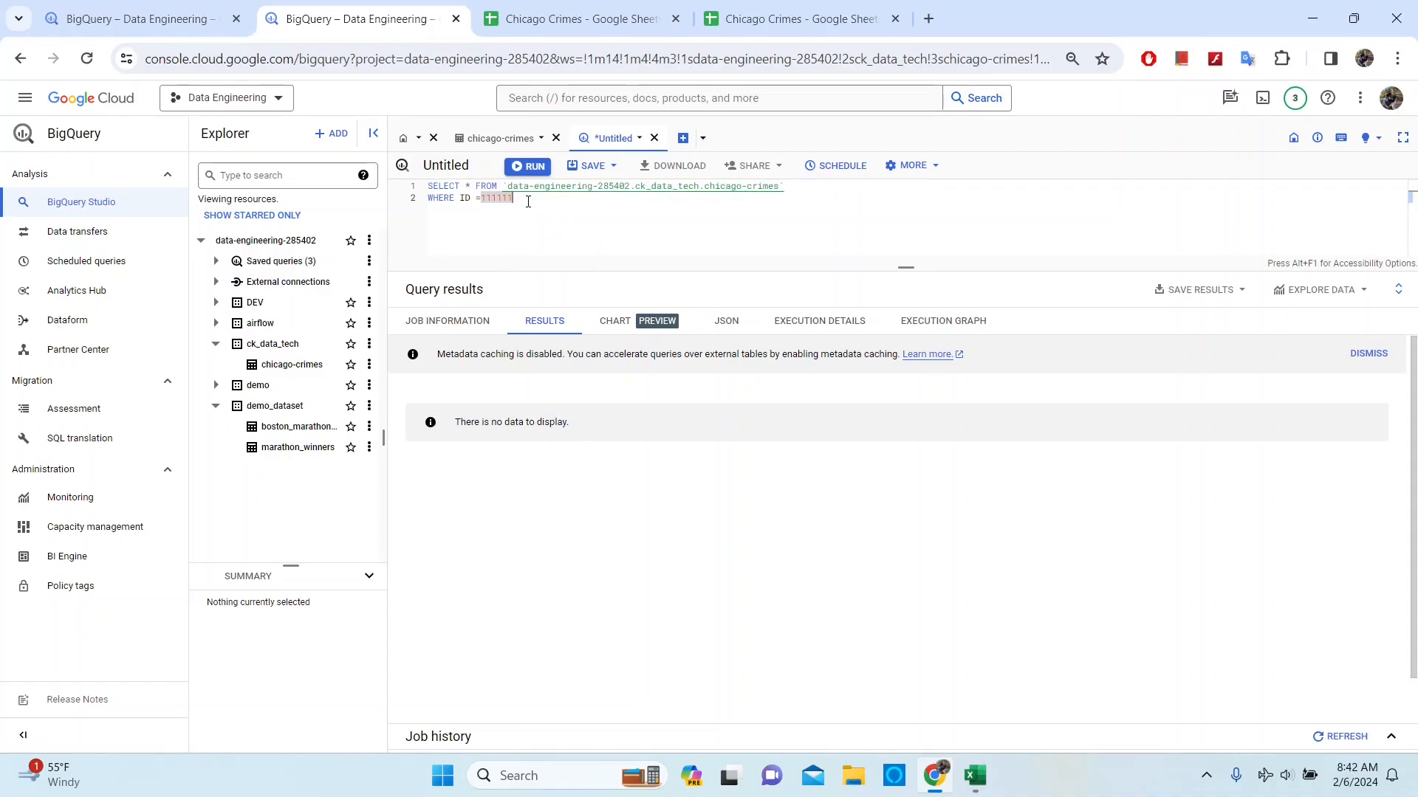
Reload the up-to-date Chicago Crimes sheet, close its outdated duplicate while discarding unsaved changes, and return to BigQuery
left_click(767, 26)
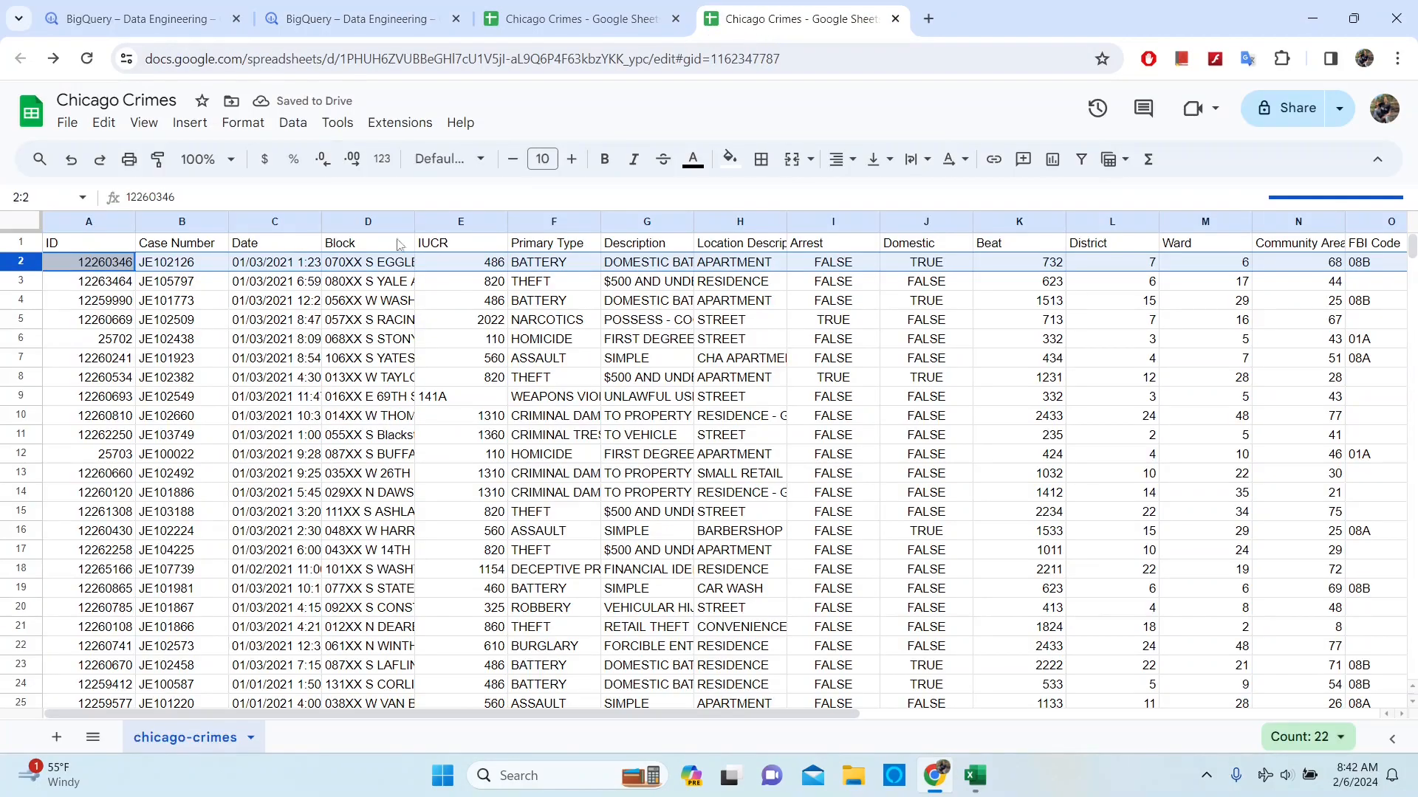
left_click(598, 26)
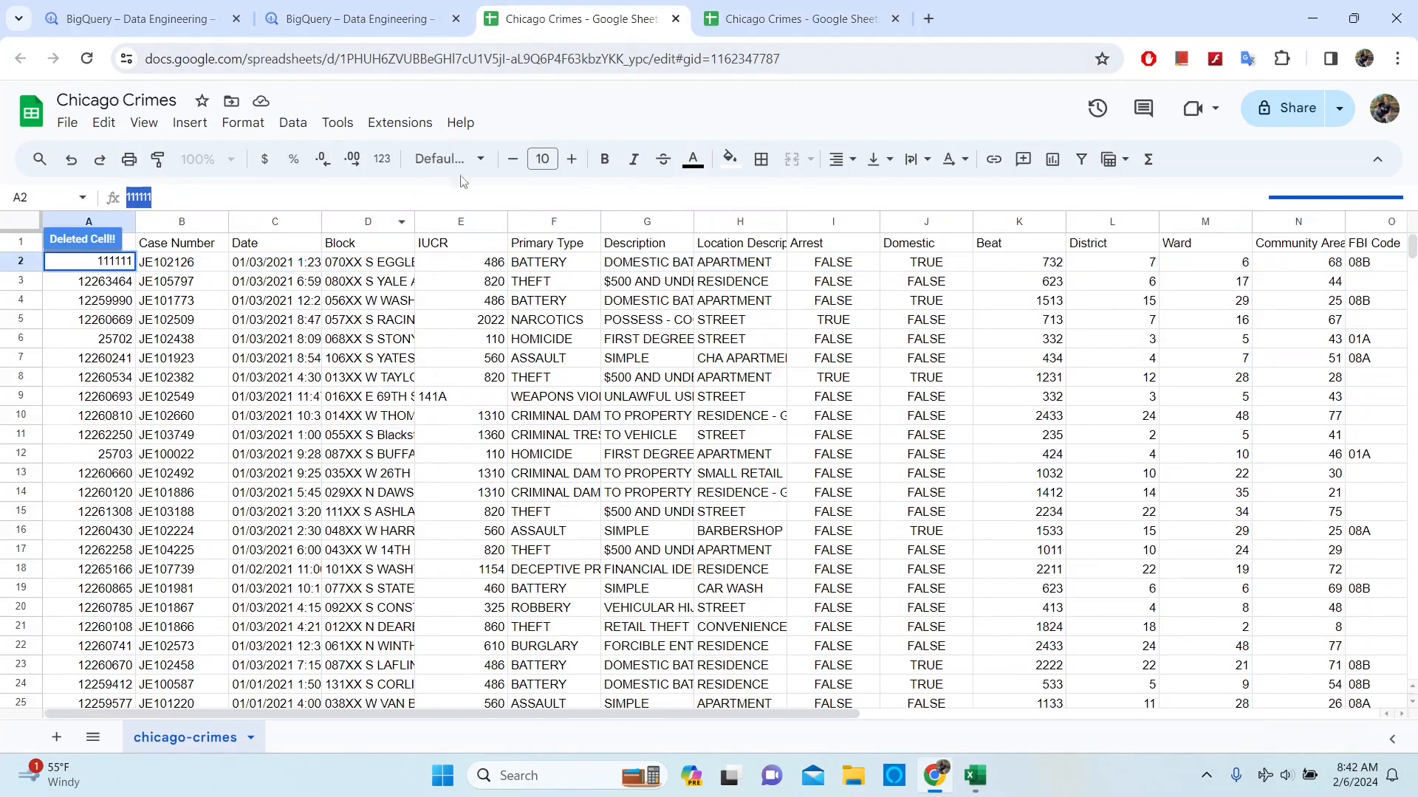
left_click(745, 31)
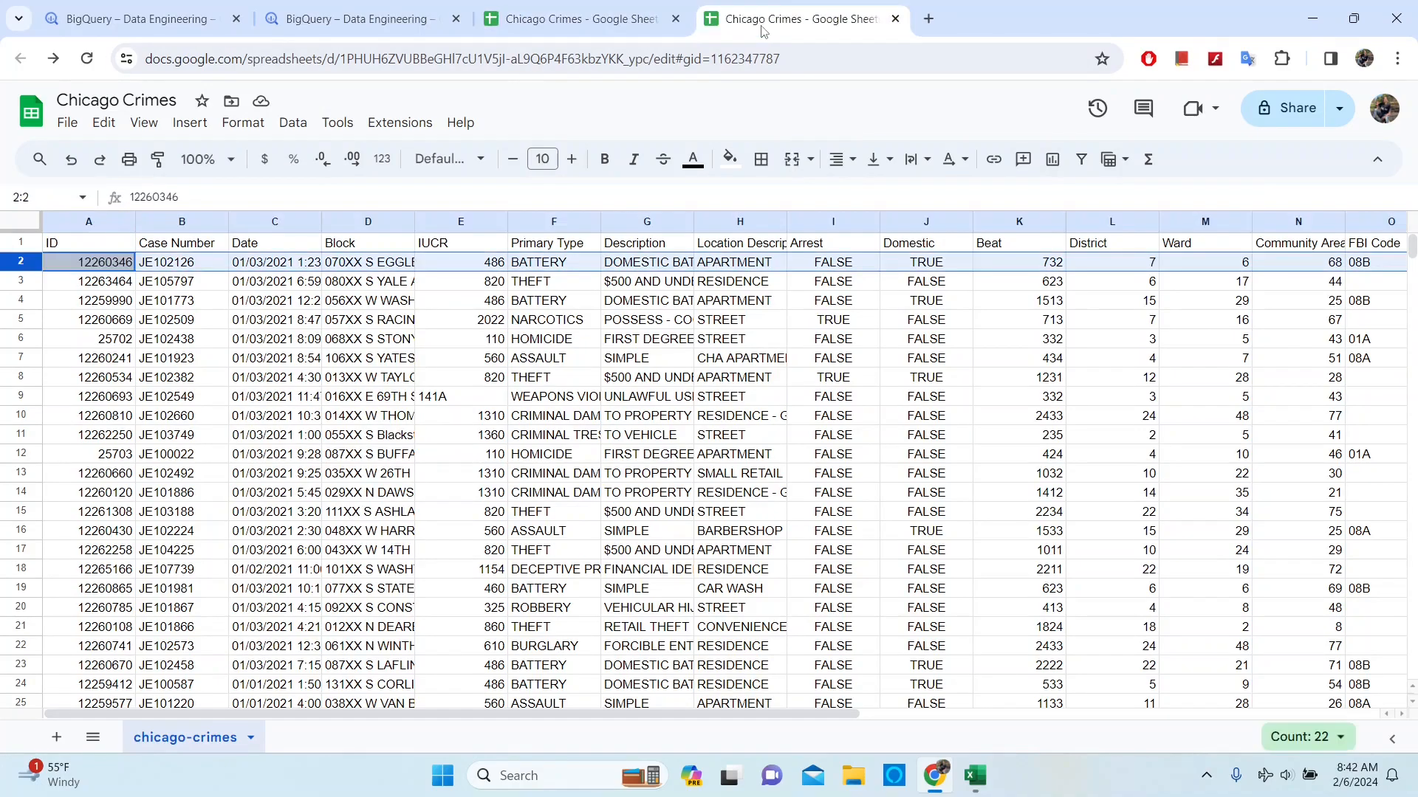
left_click(89, 59)
left_click(672, 21)
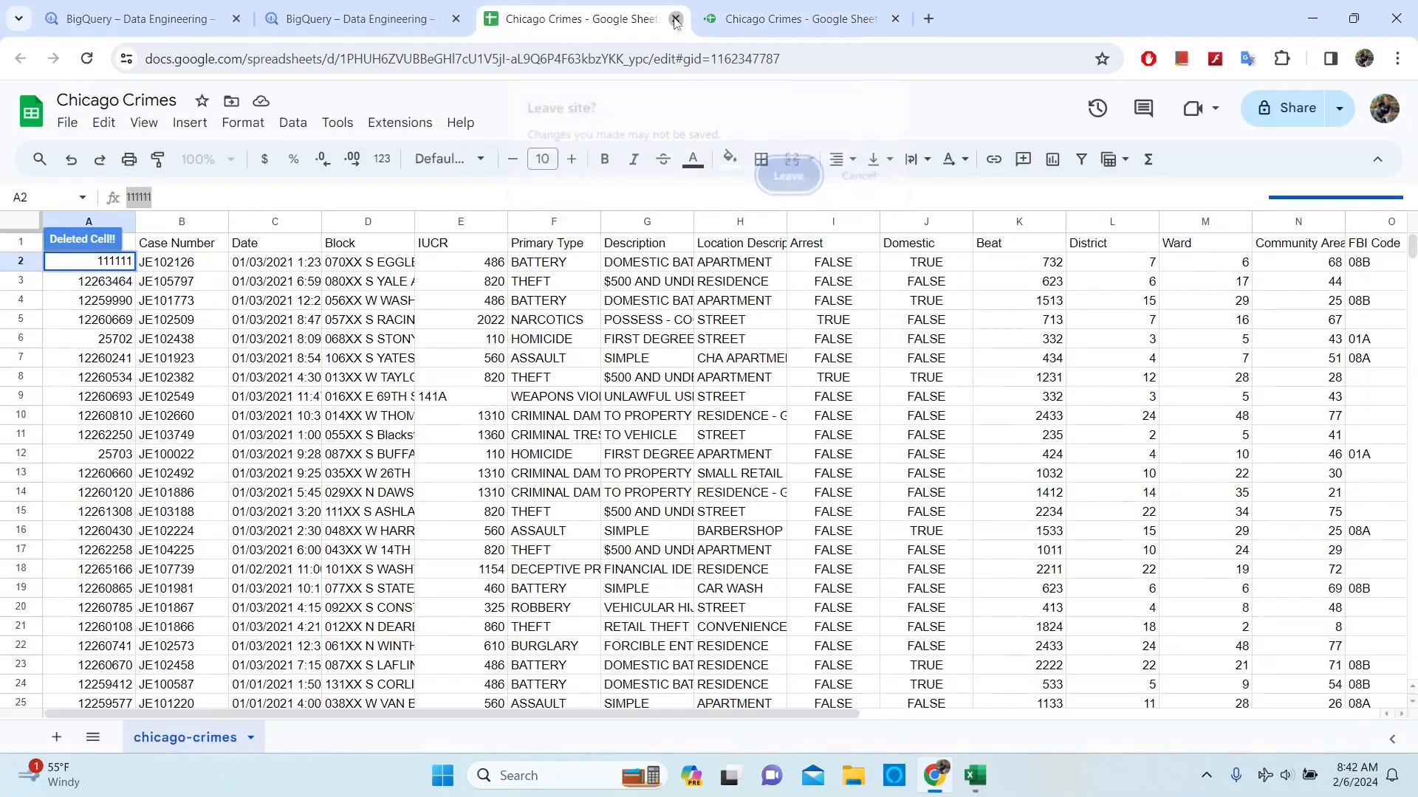
left_click(791, 176)
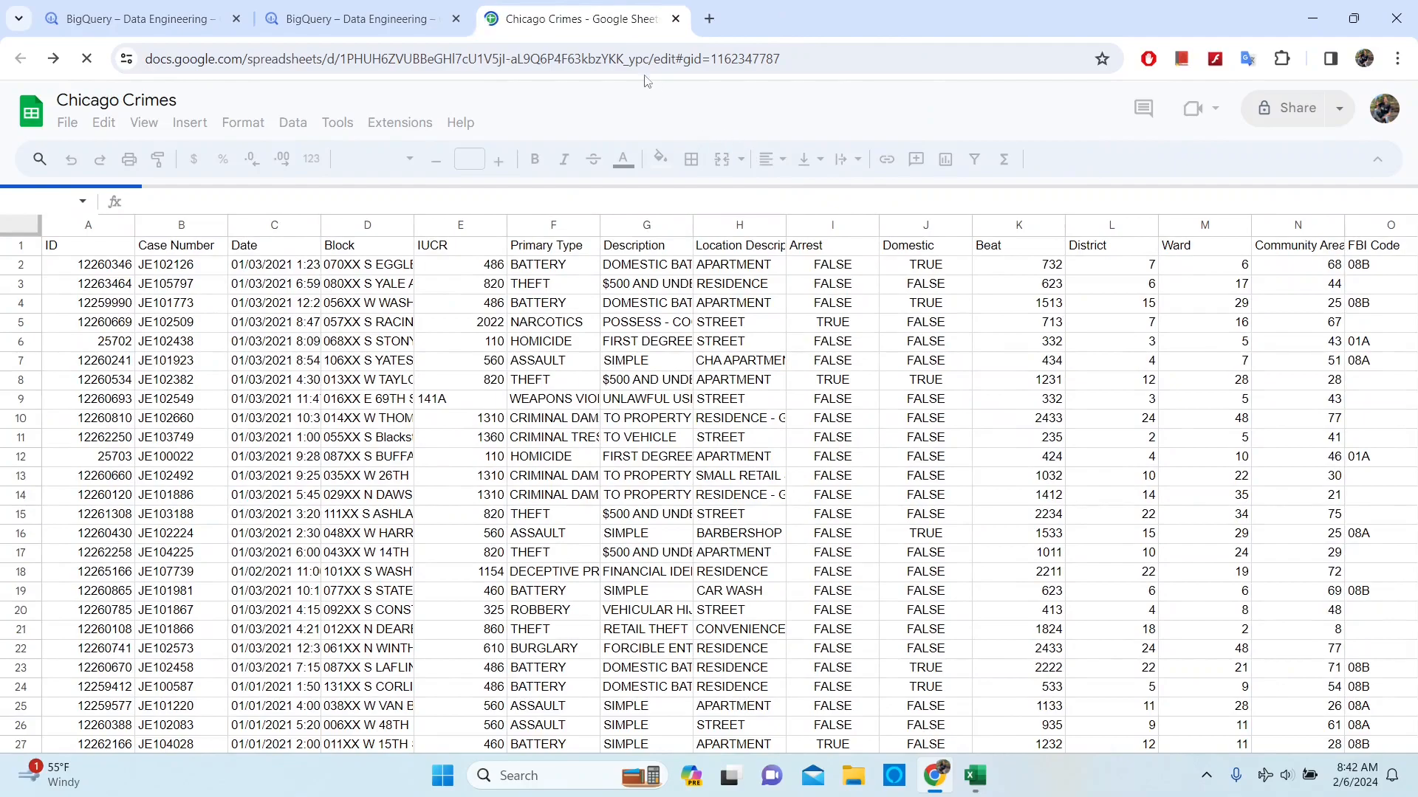
left_click(354, 18)
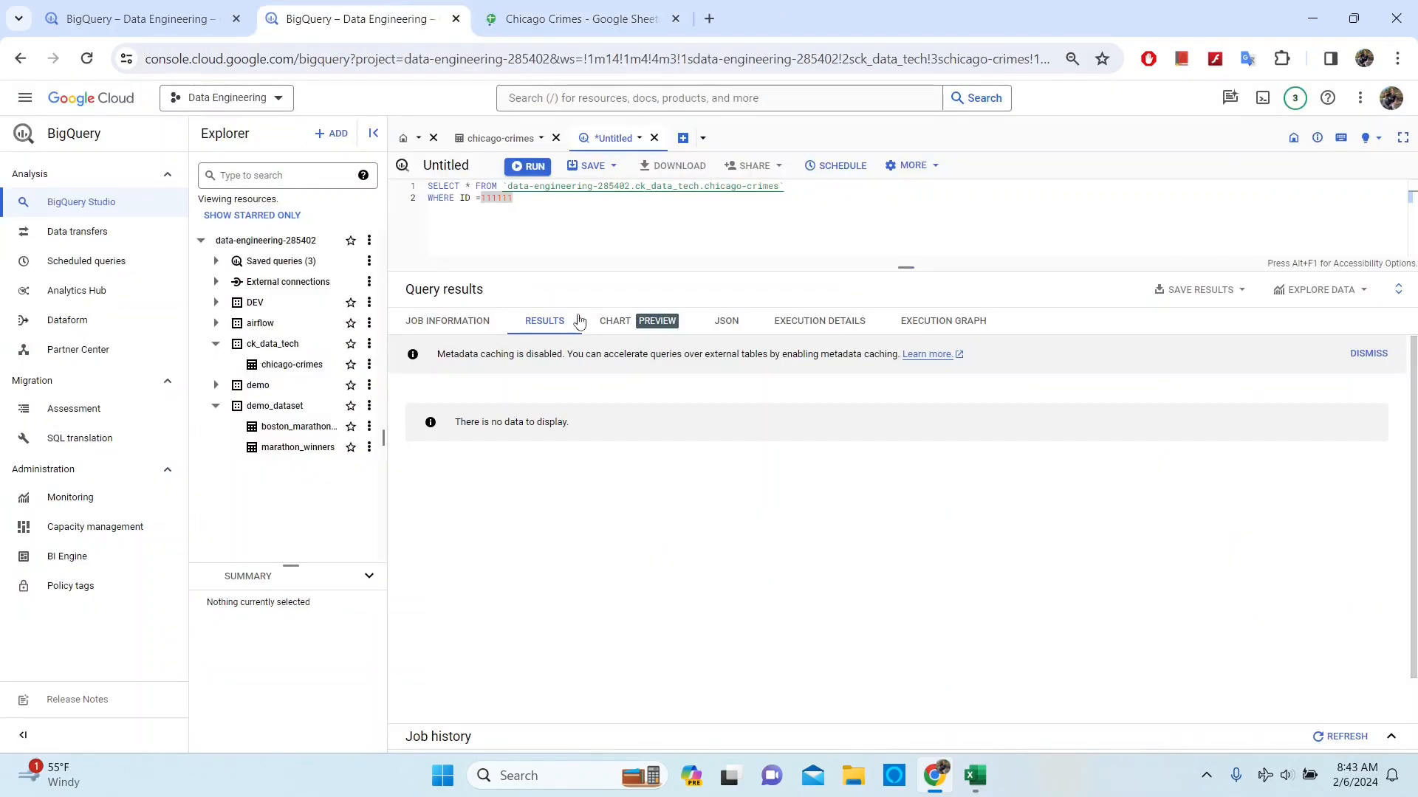